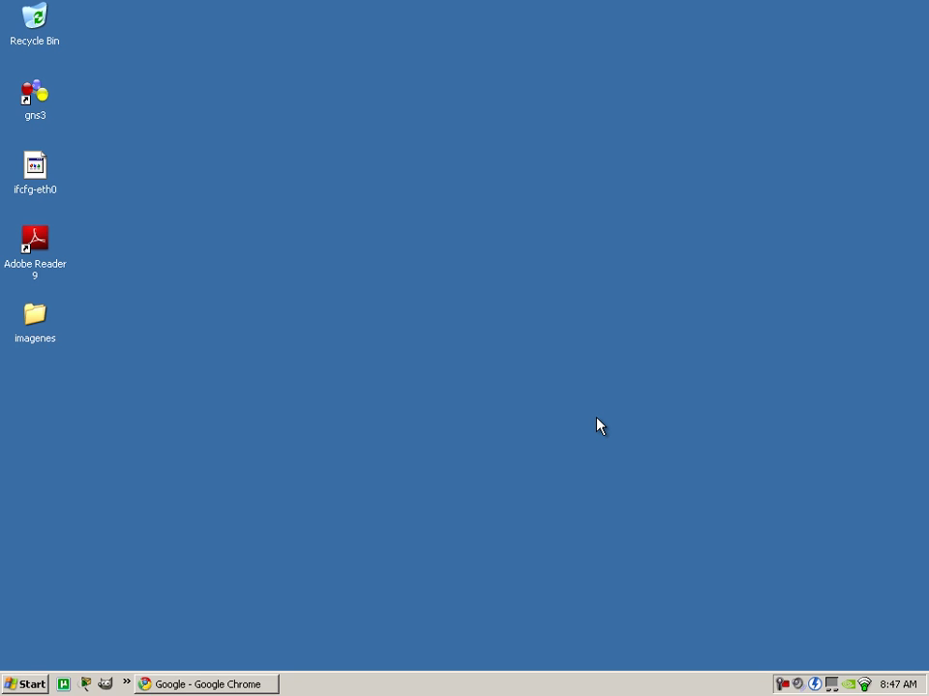
{"action": "double_click", "coordinate": [47, 331]}
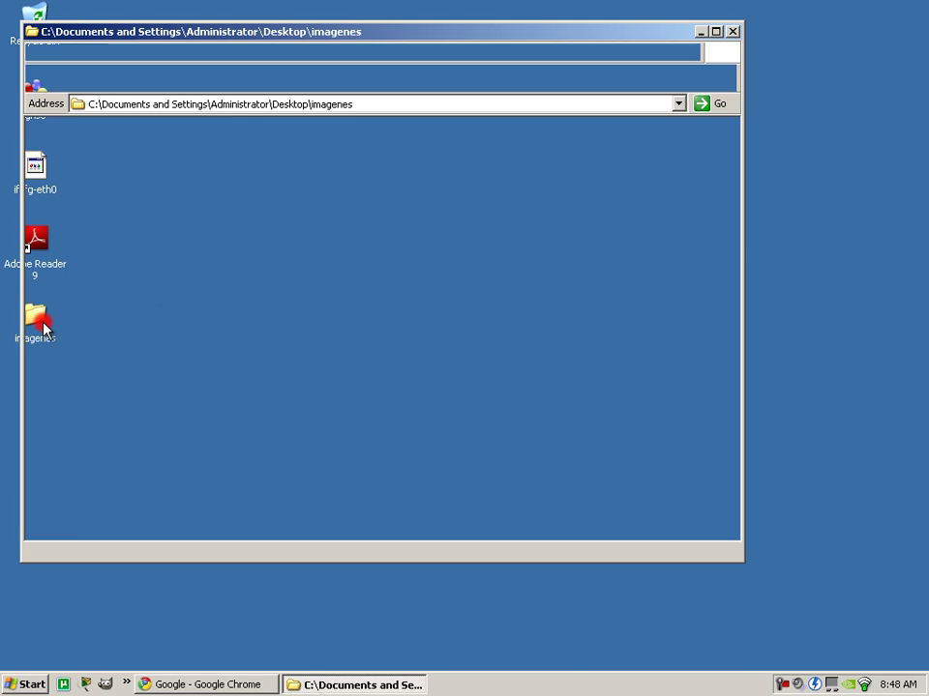
{"action": "double_click", "coordinate": [216, 196]}
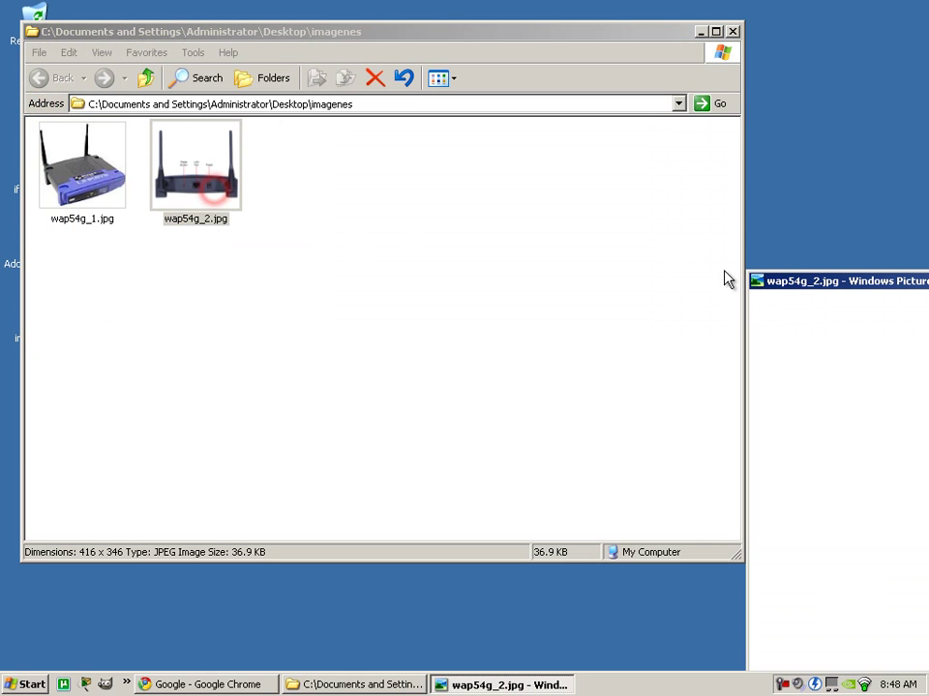
{"action": "left_click_drag", "start_coordinate": [896, 288], "coordinate": [210, 27]}
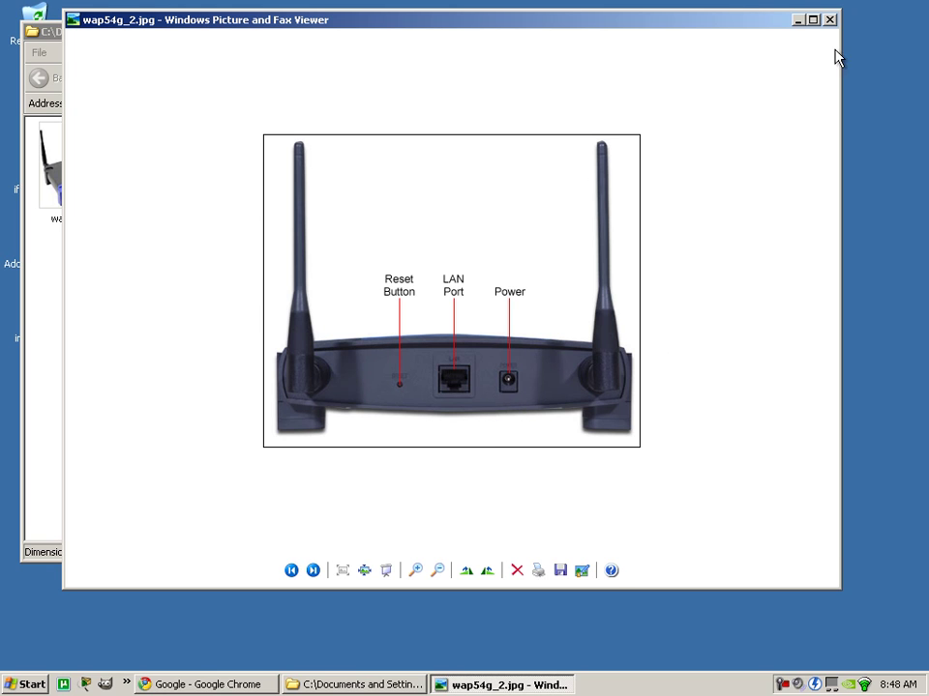
{"action": "left_click", "coordinate": [829, 19]}
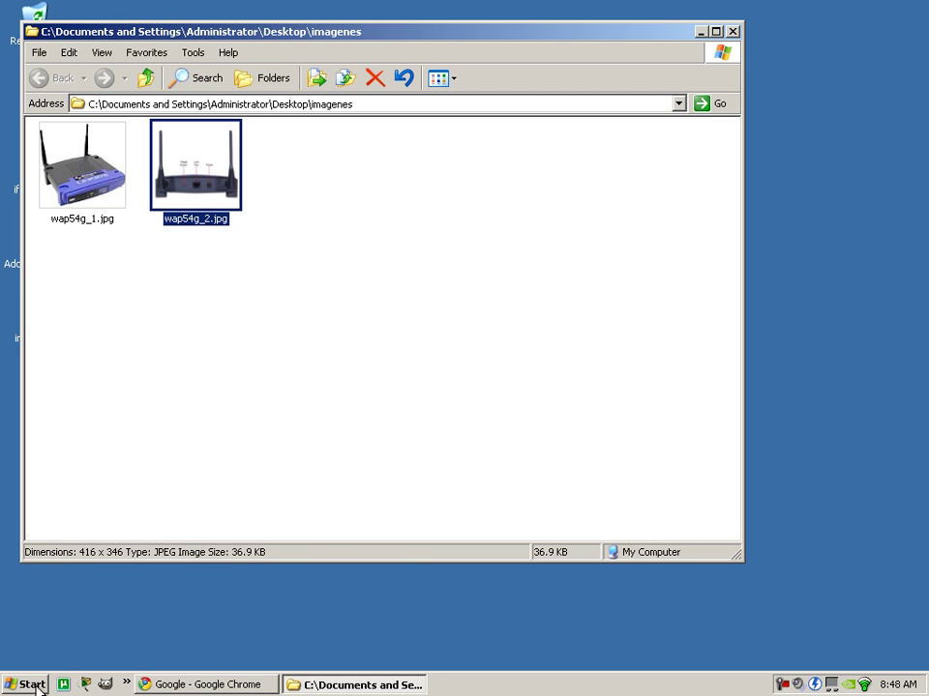
Open Network Connections via Start > Connect To > Show all connections.
{"action": "left_click", "coordinate": [49, 685]}
{"action": "left_click", "coordinate": [229, 517]}
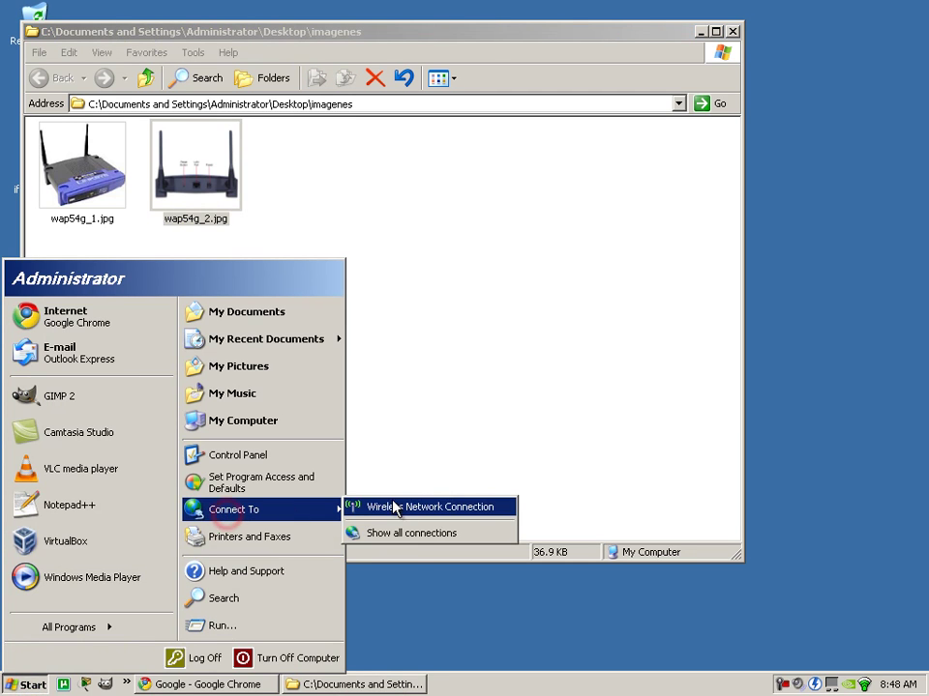
{"action": "left_click", "coordinate": [408, 533]}
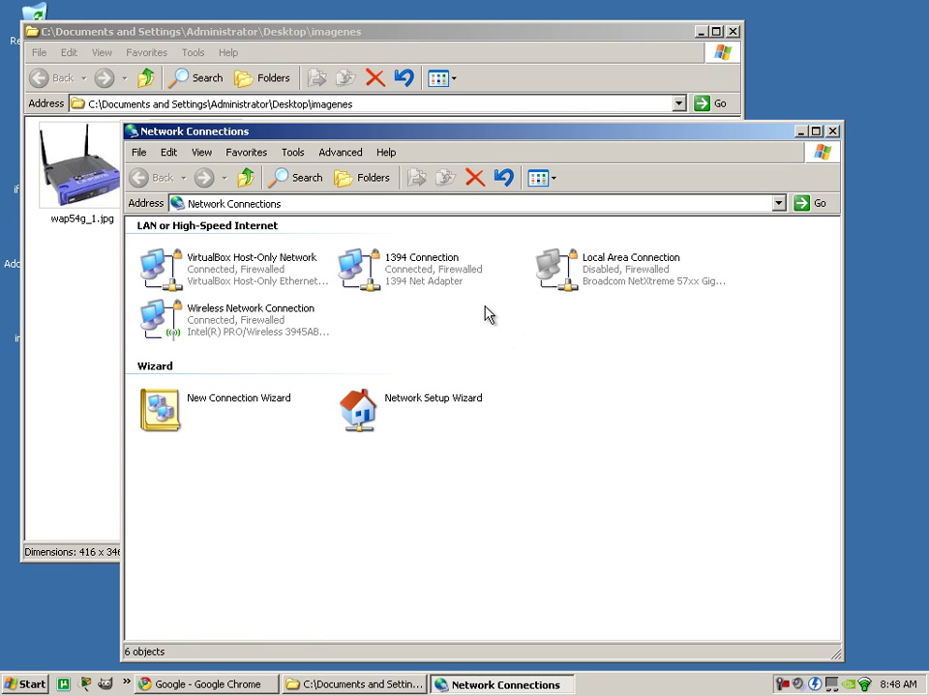
Open the Internet Protocol (TCP/IP) properties of the Local Area Connection.
{"action": "right_click", "coordinate": [613, 288]}
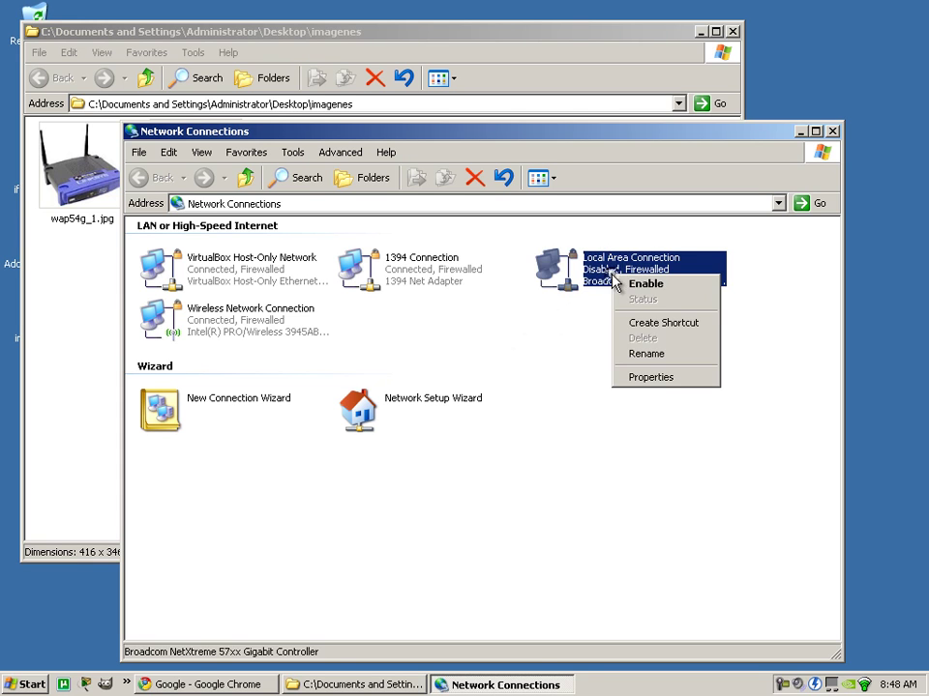
{"action": "left_click", "coordinate": [668, 376]}
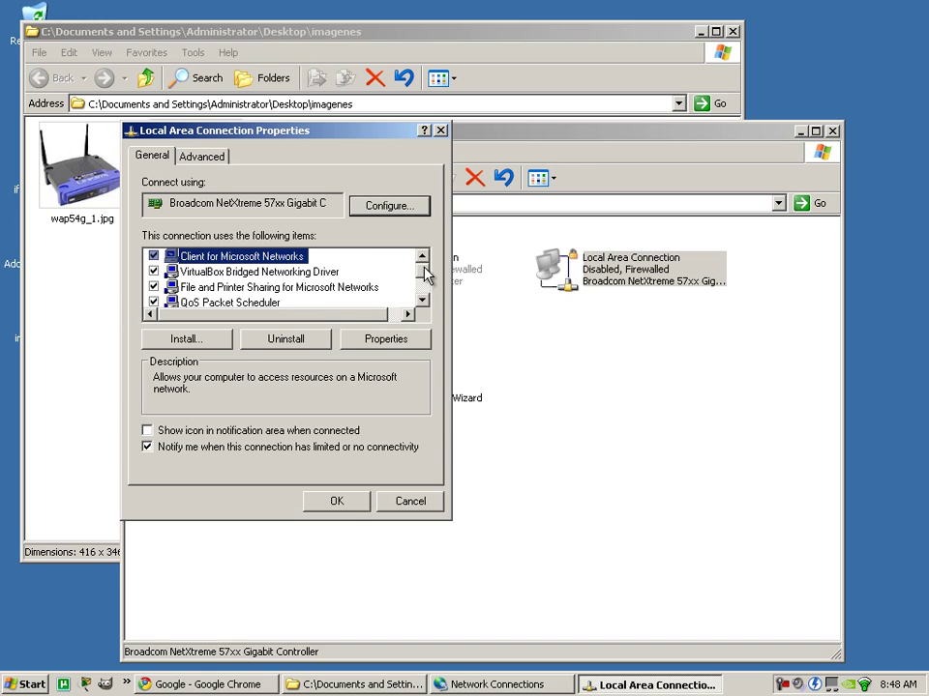
{"action": "left_click_drag", "start_coordinate": [422, 270], "coordinate": [424, 291]}
{"action": "left_click", "coordinate": [290, 287]}
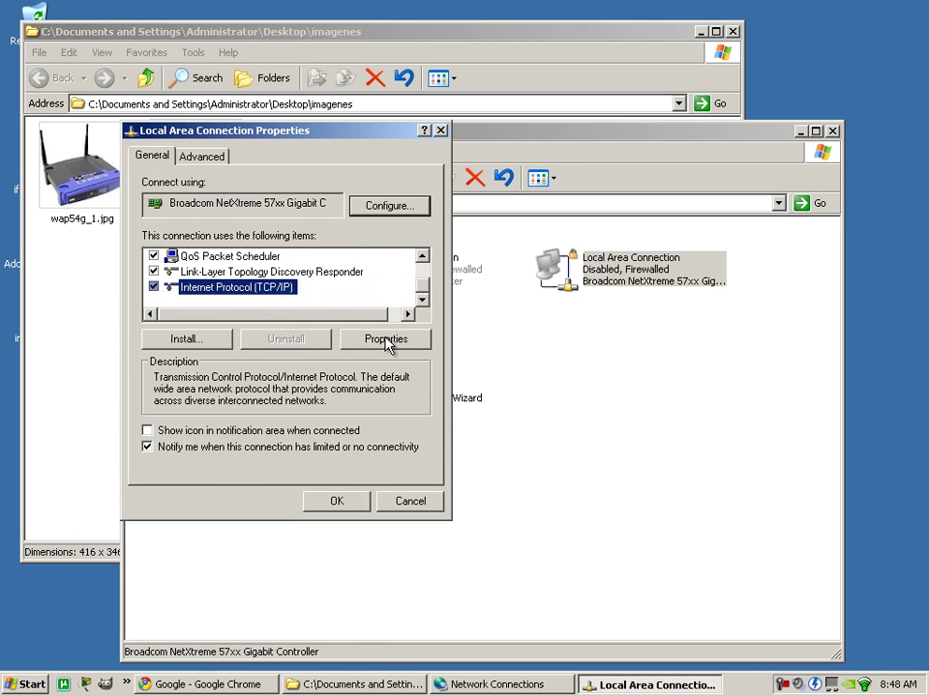
{"action": "left_click", "coordinate": [387, 342]}
Set the IP address to 192.168.1.2 and the subnet mask to 255.255.255.0.
{"action": "double_click", "coordinate": [351, 338]}
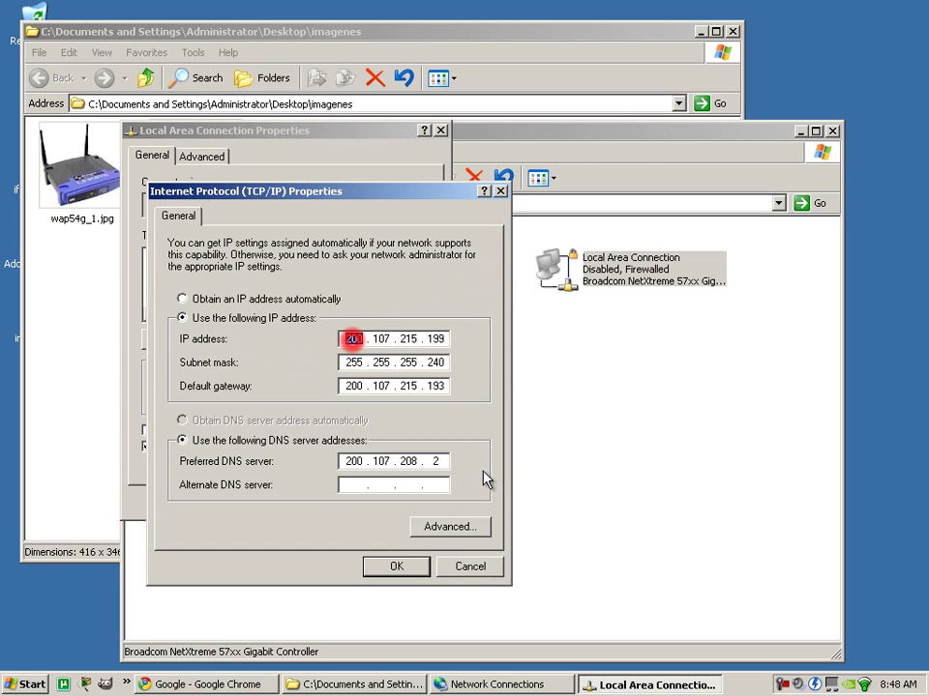
{"action": "type", "text": "192 . 168 . 1"}
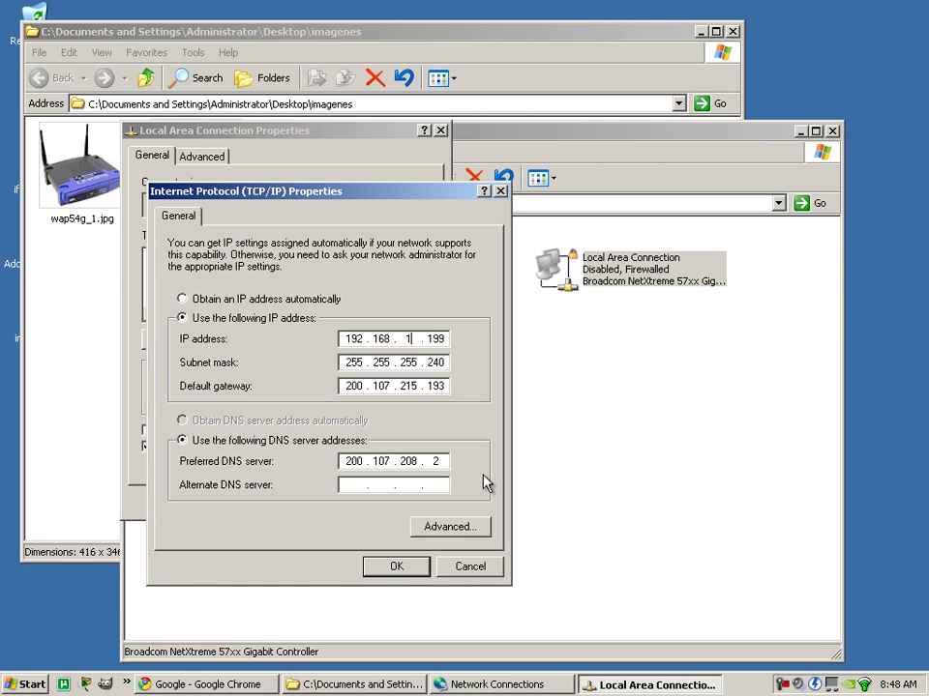
{"action": "double_click", "coordinate": [435, 339]}
{"action": "type", "text": "2"}
{"action": "double_click", "coordinate": [435, 362]}
{"action": "type", "text": "0"}
Clear all four octets of the default gateway.
{"action": "double_click", "coordinate": [353, 386]}
{"action": "key", "text": "BackSpace"}
{"action": "double_click", "coordinate": [380, 386]}
{"action": "key", "text": "BackSpace"}
{"action": "double_click", "coordinate": [411, 387]}
{"action": "key", "text": "BackSpace"}
{"action": "double_click", "coordinate": [435, 386]}
{"action": "key", "text": "BackSpace"}
Clear all four octets of the preferred DNS server.
{"action": "double_click", "coordinate": [353, 461]}
{"action": "key", "text": "BackSpace"}
{"action": "double_click", "coordinate": [382, 462]}
{"action": "key", "text": "BackSpace"}
{"action": "double_click", "coordinate": [409, 460]}
{"action": "key", "text": "BackSpace"}
{"action": "double_click", "coordinate": [437, 461]}
{"action": "key", "text": "BackSpace"}
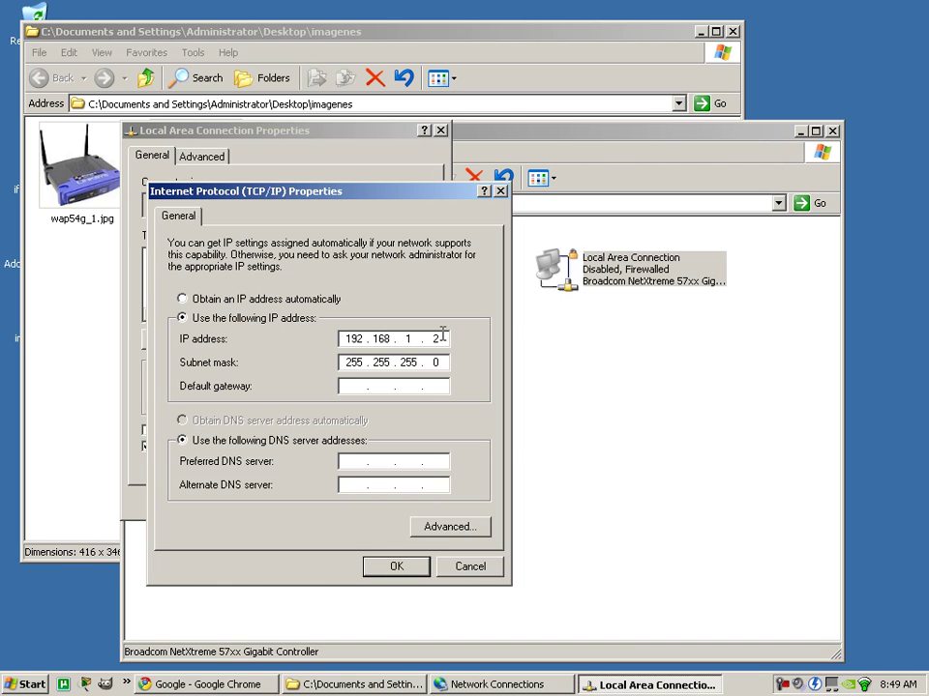
Apply the TCP/IP settings and close the connection properties dialogs.
{"action": "left_click", "coordinate": [395, 566]}
{"action": "left_click", "coordinate": [341, 505]}
{"action": "left_click", "coordinate": [353, 501]}
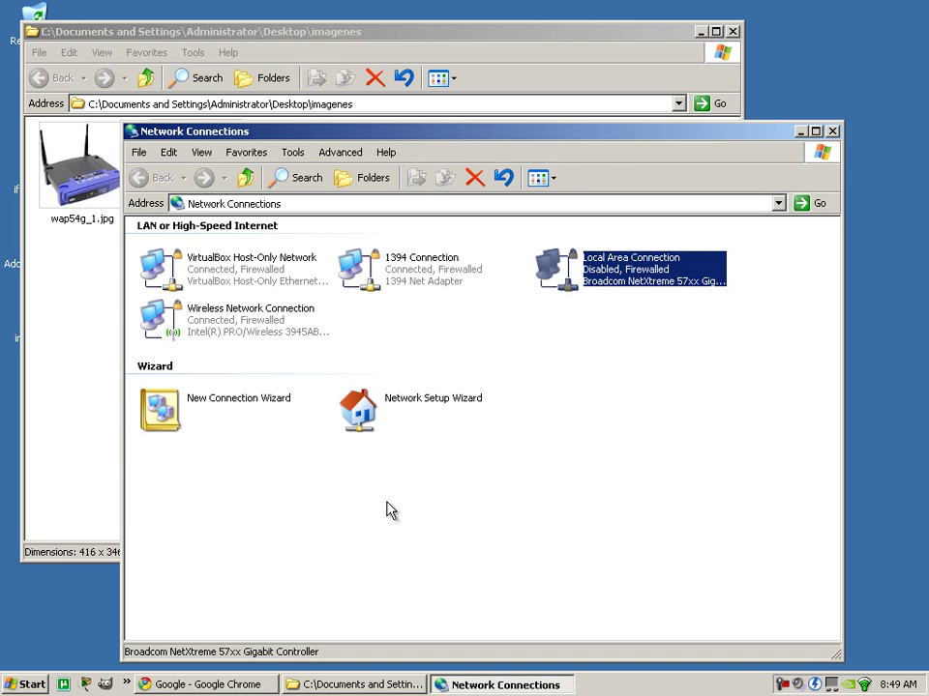
Enable the Local Area Connection and start a cmd console from Run.
{"action": "right_click", "coordinate": [619, 280]}
{"action": "left_click", "coordinate": [650, 284]}
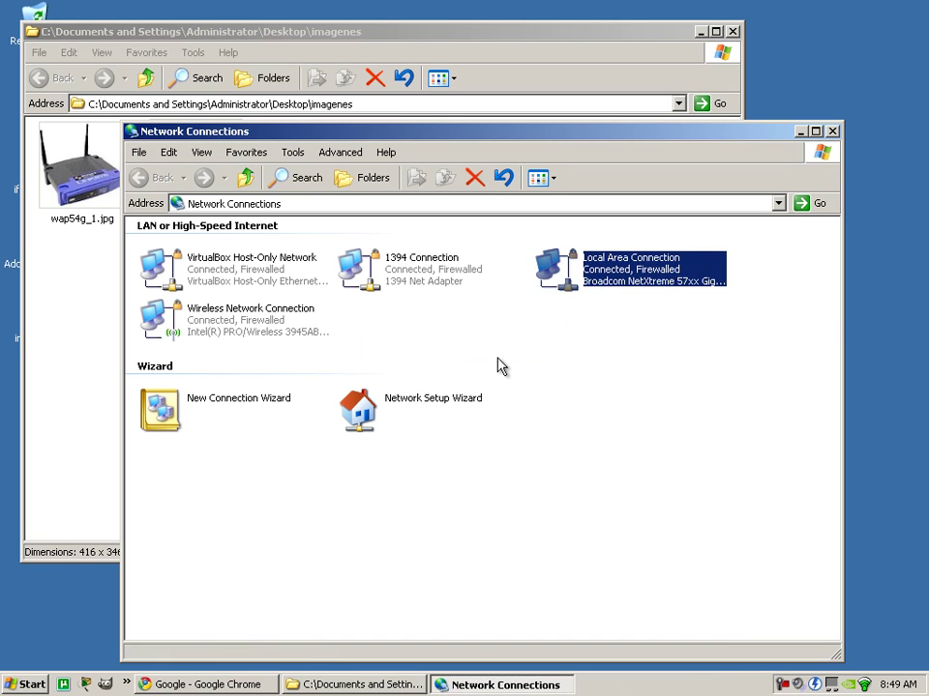
{"action": "left_click", "coordinate": [29, 685]}
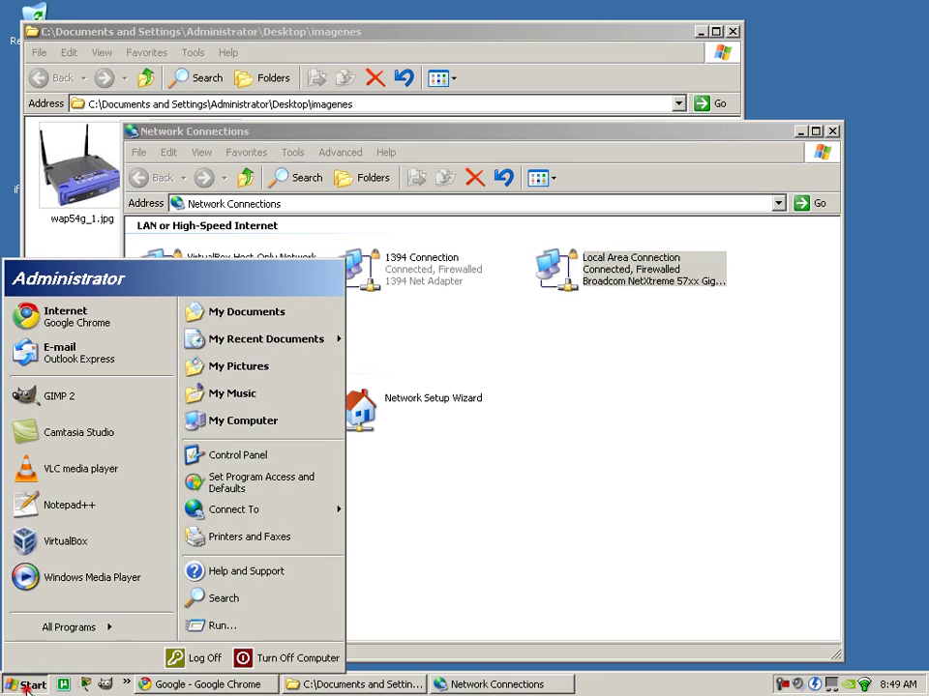
{"action": "left_click", "coordinate": [199, 622]}
{"action": "key", "text": "Return"}
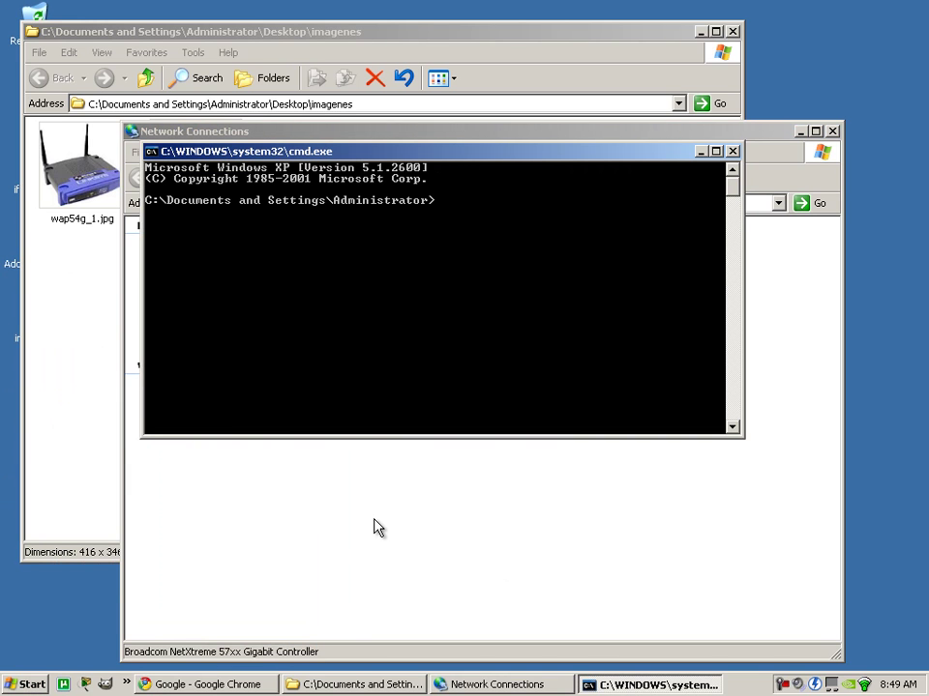
Run ipconfig twice to list the IP configuration.
{"action": "type", "text": "ipconfig"}
{"action": "key", "text": "Return"}
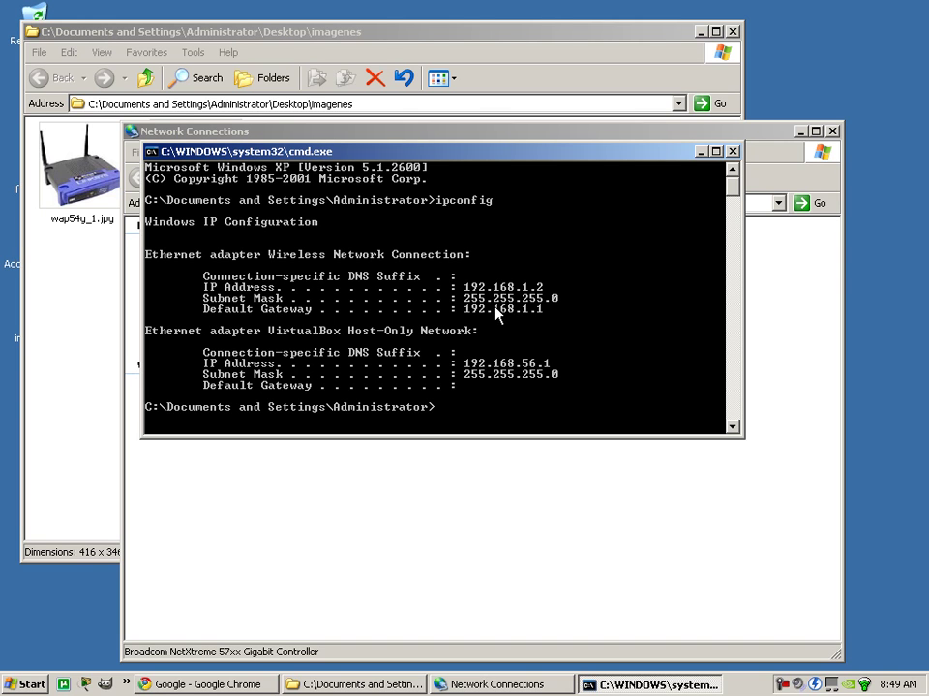
{"action": "key", "text": "Up"}
{"action": "key", "text": "Return"}
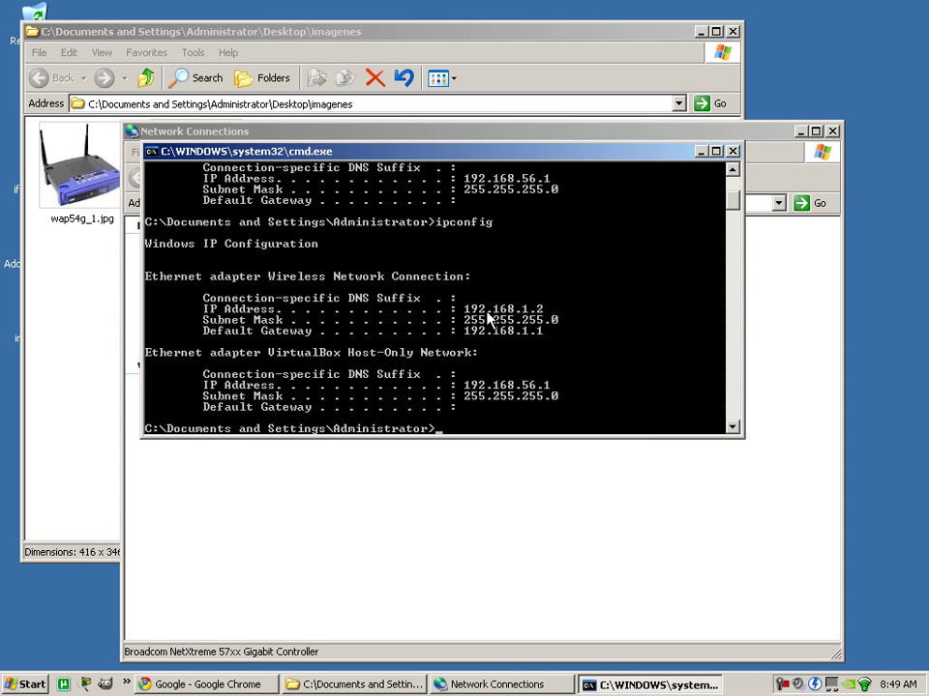
{"action": "left_click", "coordinate": [780, 308]}
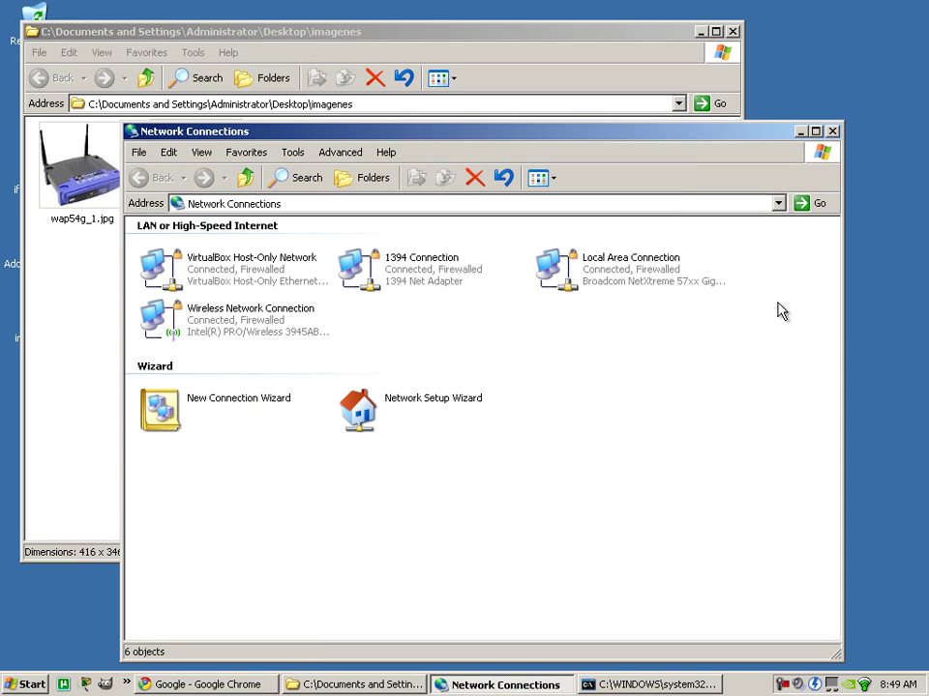
Disable the Wireless Network Connection from its context menu in Network Connections.
{"action": "left_click", "coordinate": [640, 684]}
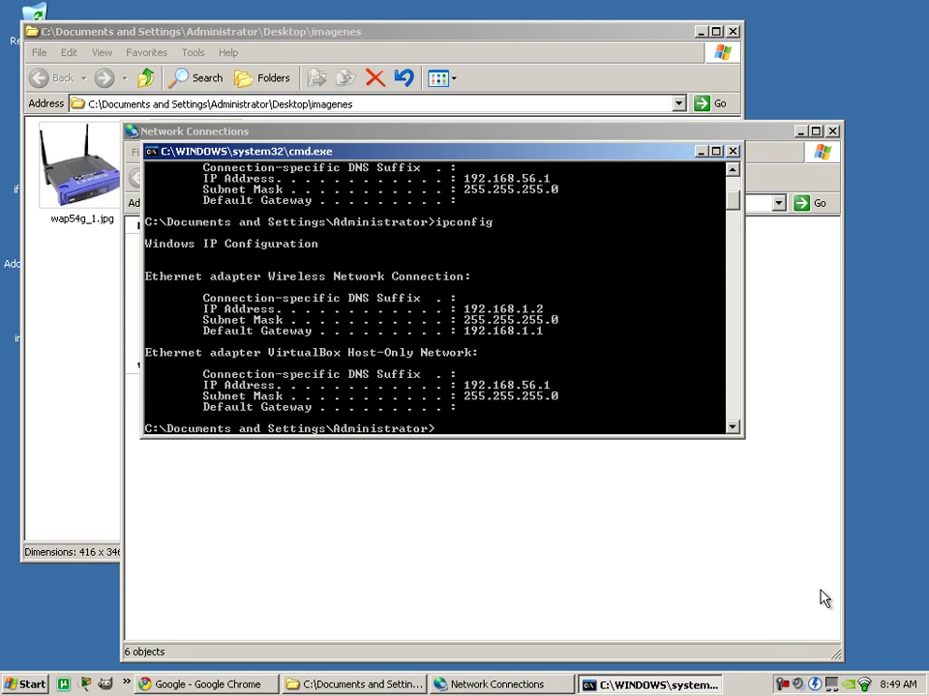
{"action": "right_click", "coordinate": [864, 683]}
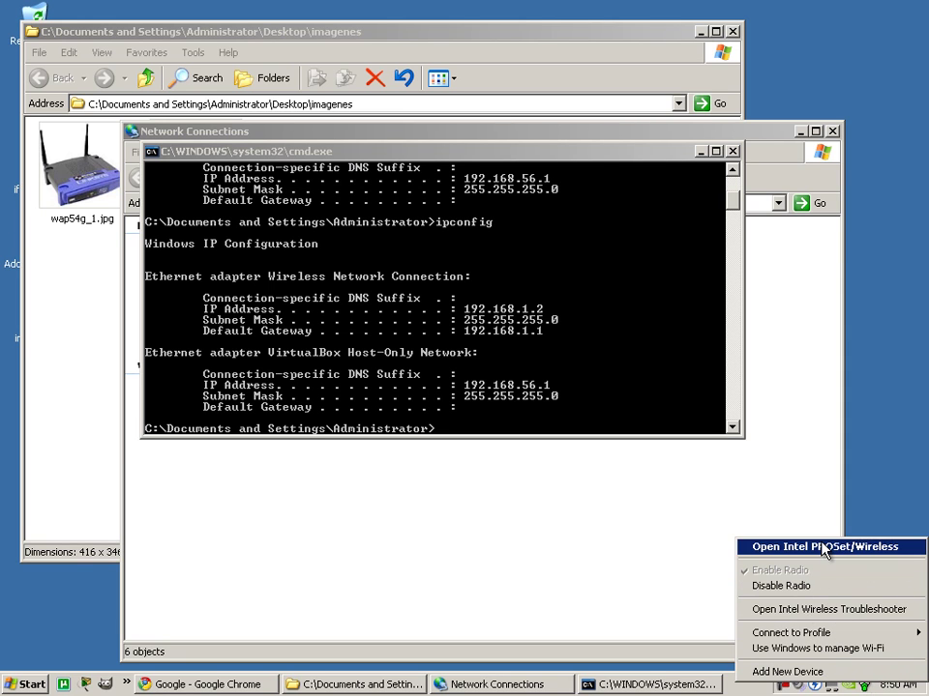
{"action": "left_click", "coordinate": [486, 552]}
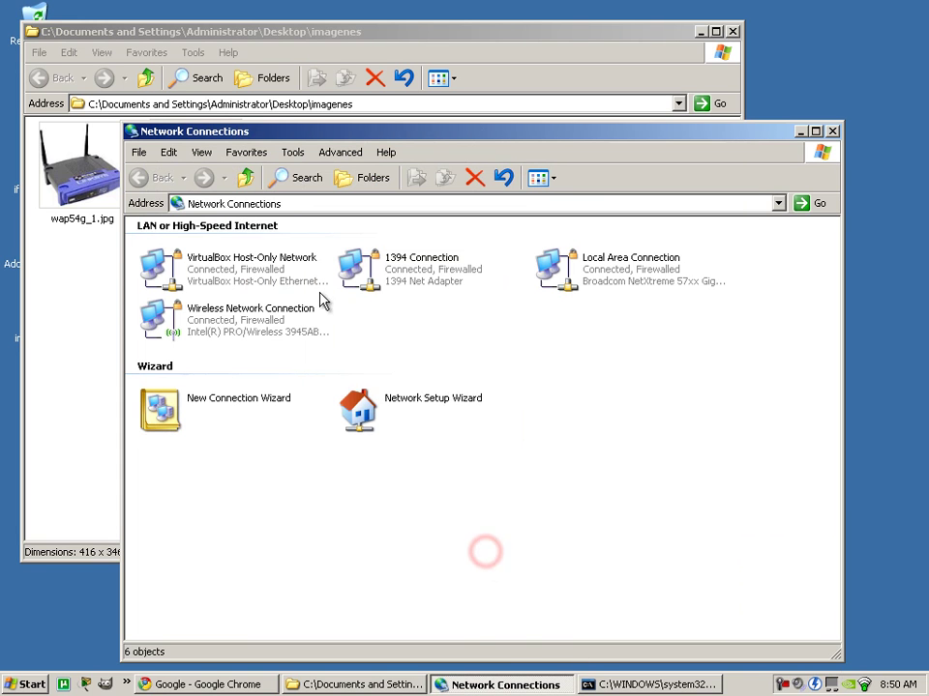
{"action": "right_click", "coordinate": [257, 311]}
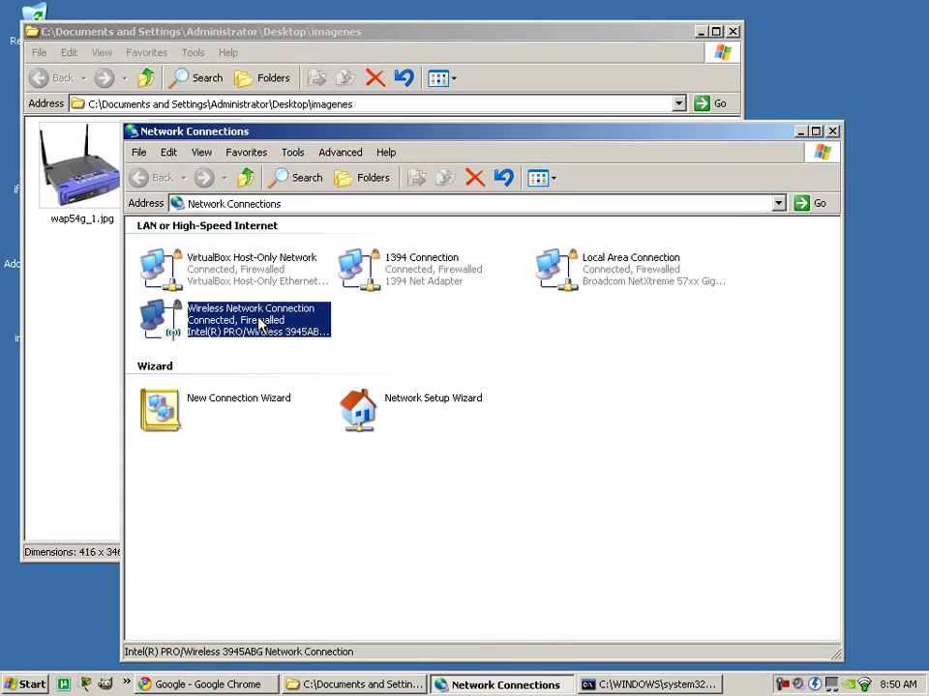
{"action": "left_click", "coordinate": [307, 327]}
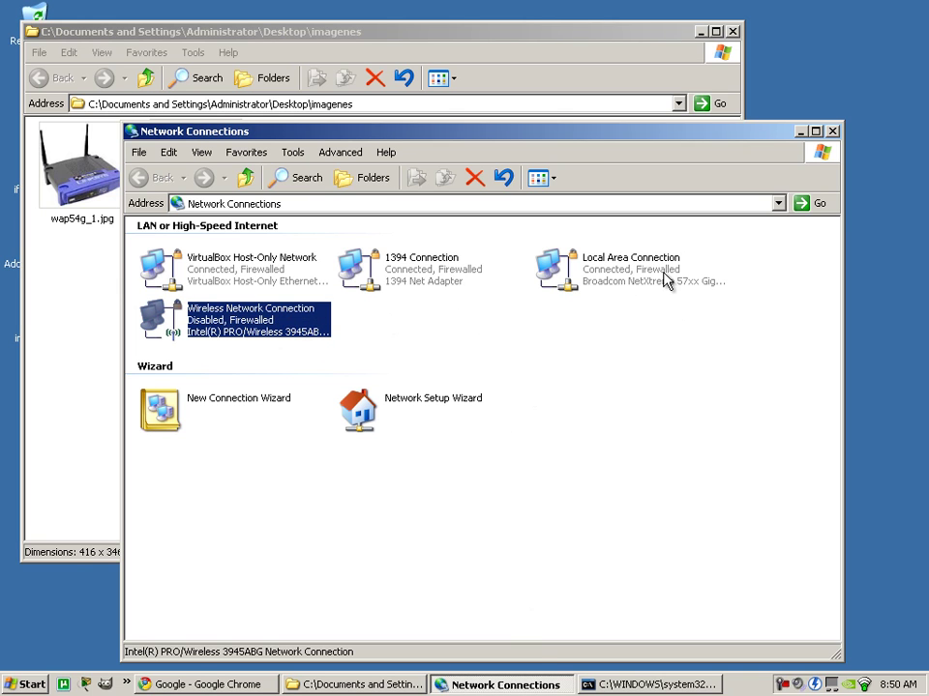
{"action": "left_click", "coordinate": [600, 685]}
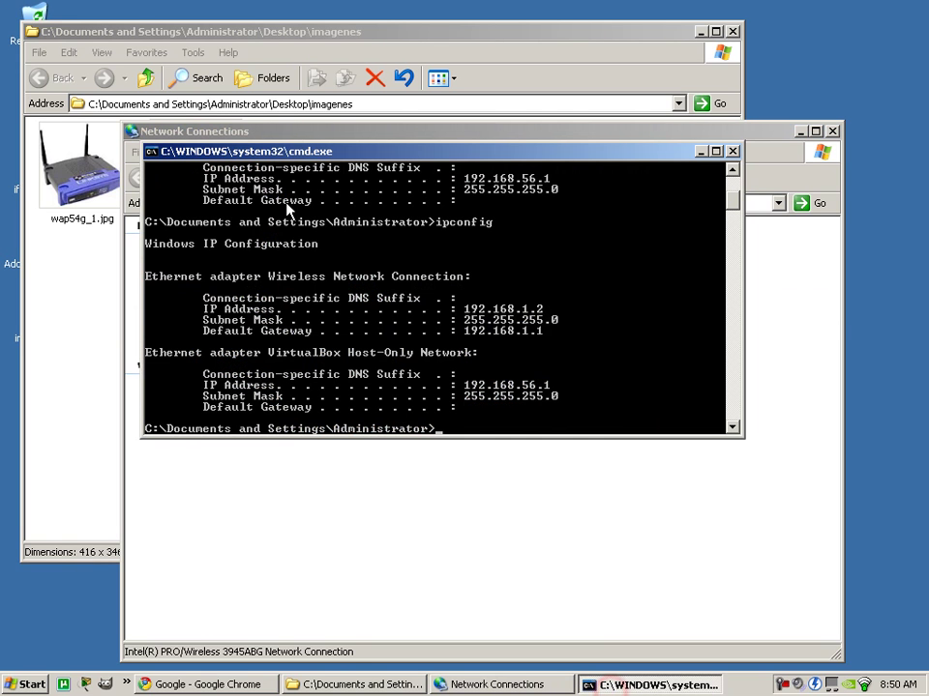
Rerun ipconfig, then disable and re-enable the Local Area Connection.
{"action": "key", "text": "Up"}
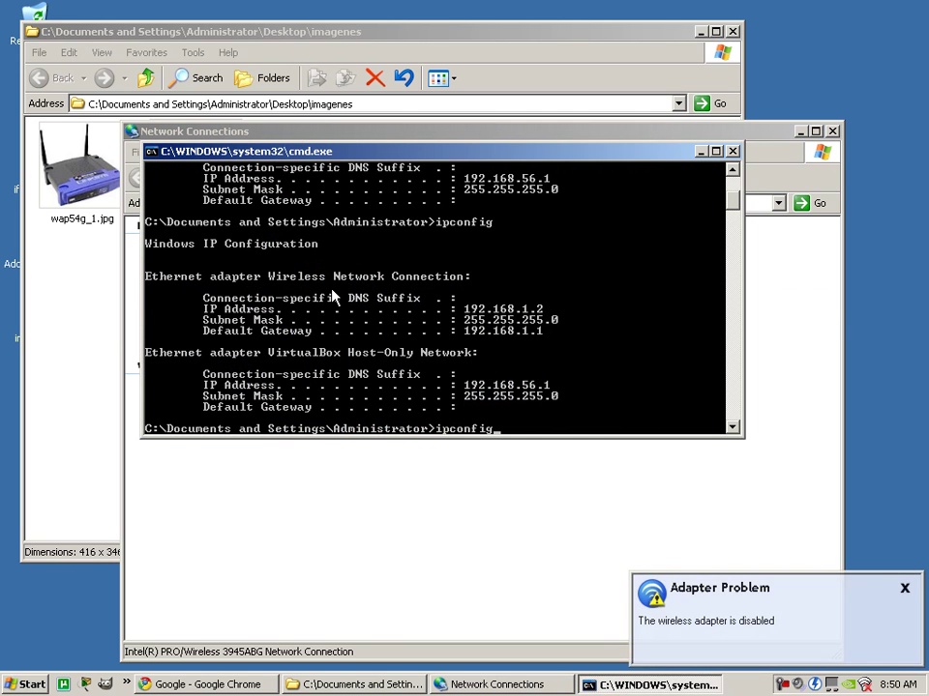
{"action": "key", "text": "Return"}
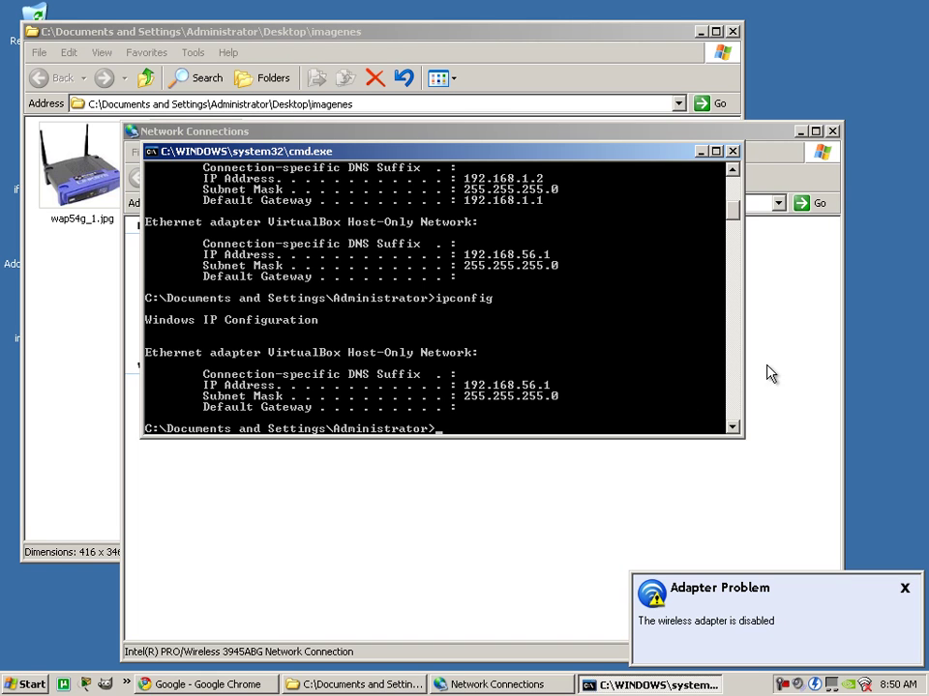
{"action": "left_click", "coordinate": [767, 319]}
{"action": "right_click", "coordinate": [642, 268]}
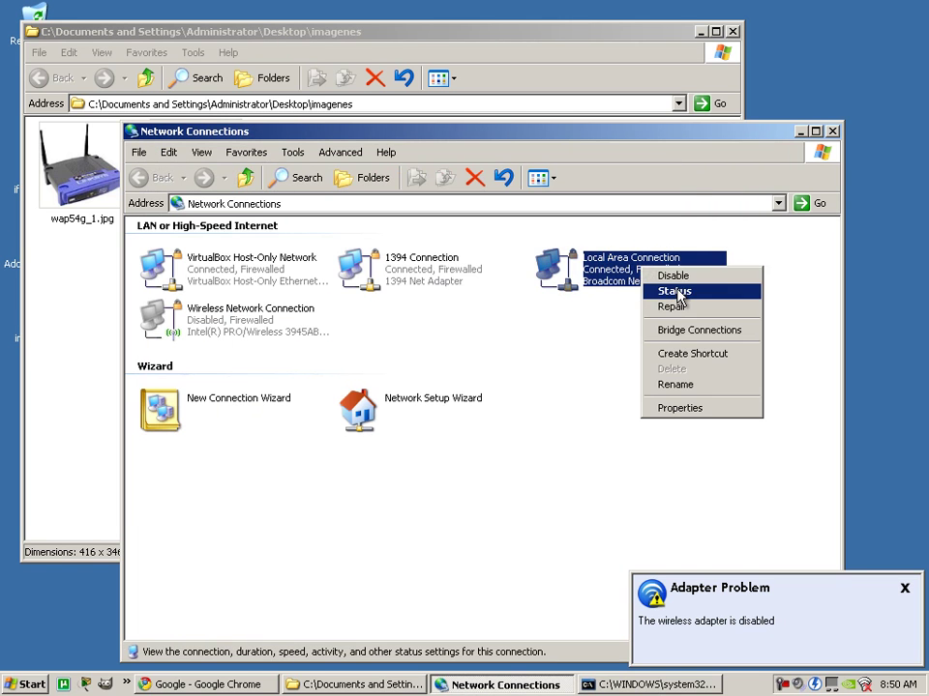
{"action": "left_click", "coordinate": [672, 275]}
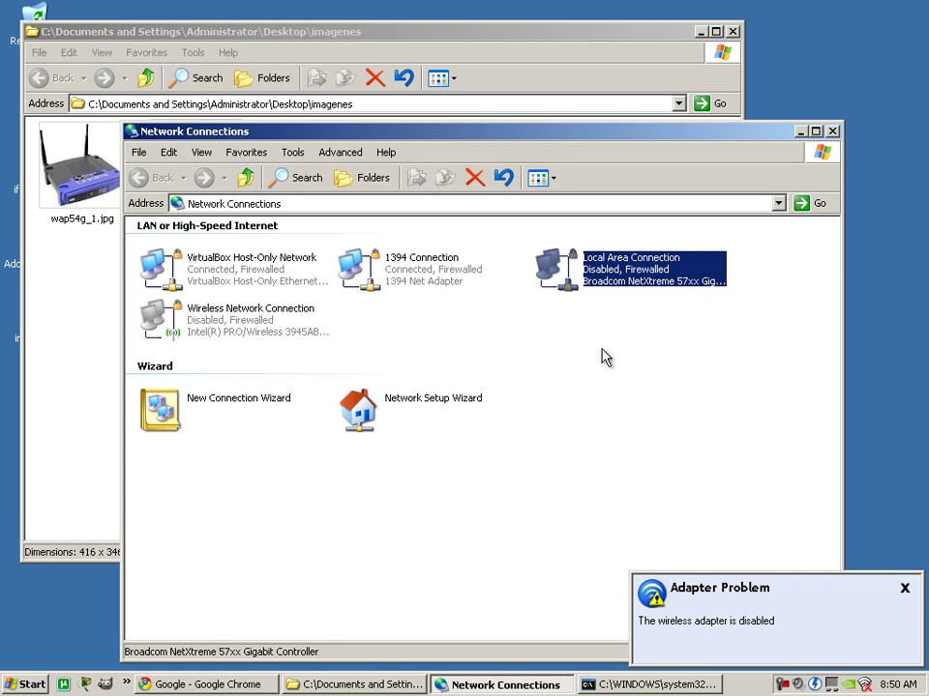
{"action": "right_click", "coordinate": [623, 263]}
{"action": "left_click", "coordinate": [666, 277]}
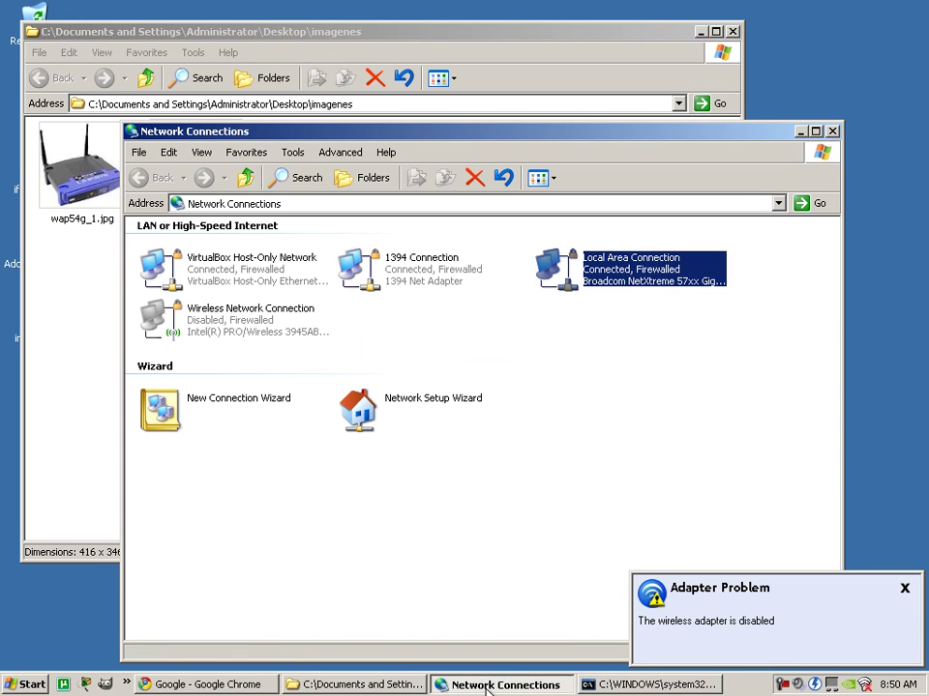
Rerun ipconfig to check the Local Area Connection's address 192.168.1.2.
{"action": "left_click", "coordinate": [608, 683]}
{"action": "left_click", "coordinate": [352, 321]}
{"action": "key", "text": "Up"}
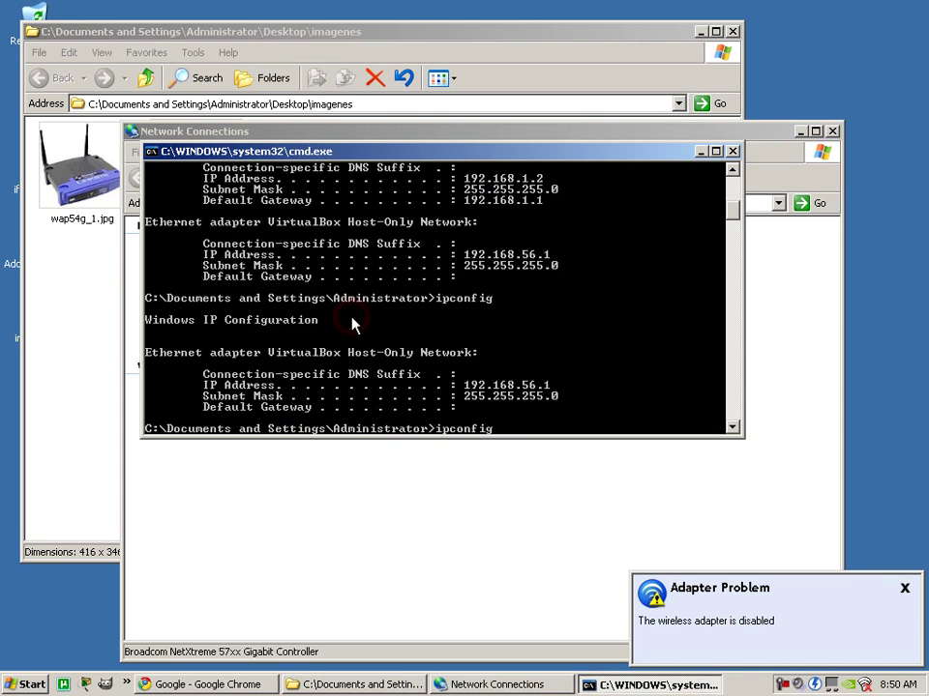
{"action": "key", "text": "Return"}
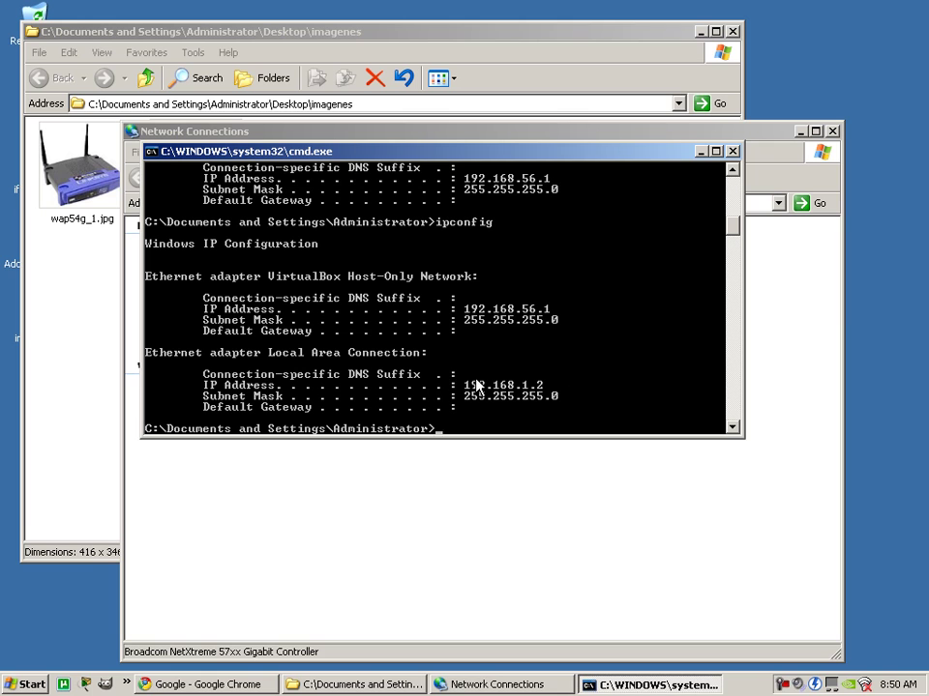
{"action": "left_click", "coordinate": [387, 400]}
Ping 192.168.1.245, then close Command Prompt and minimize Network Connections and imagenes.
{"action": "type", "text": "ping 192.168.1"}
{"action": "key", "text": "Return"}
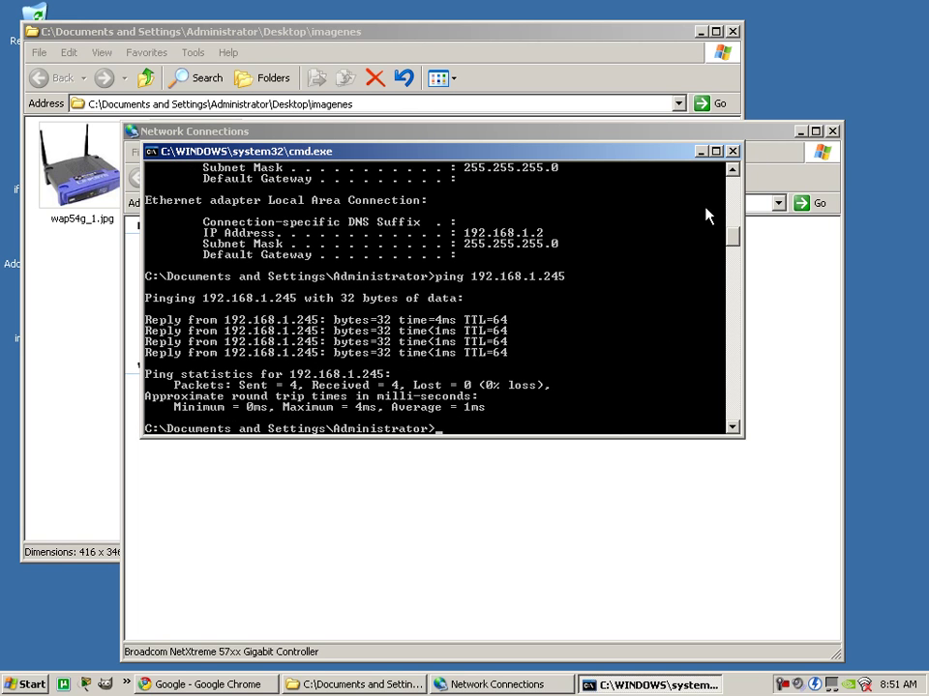
{"action": "left_click", "coordinate": [732, 152]}
{"action": "left_click", "coordinate": [800, 131]}
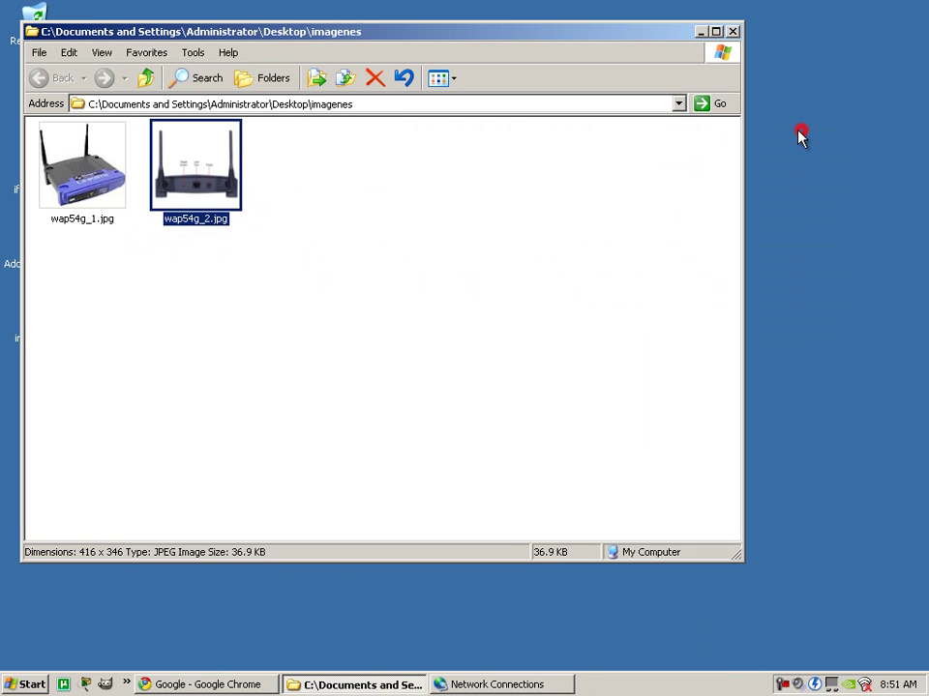
{"action": "left_click", "coordinate": [700, 32]}
Load 192.168.1.245 in a new Chrome tab and log in to the Linksys WAP54G.
{"action": "left_click", "coordinate": [245, 687]}
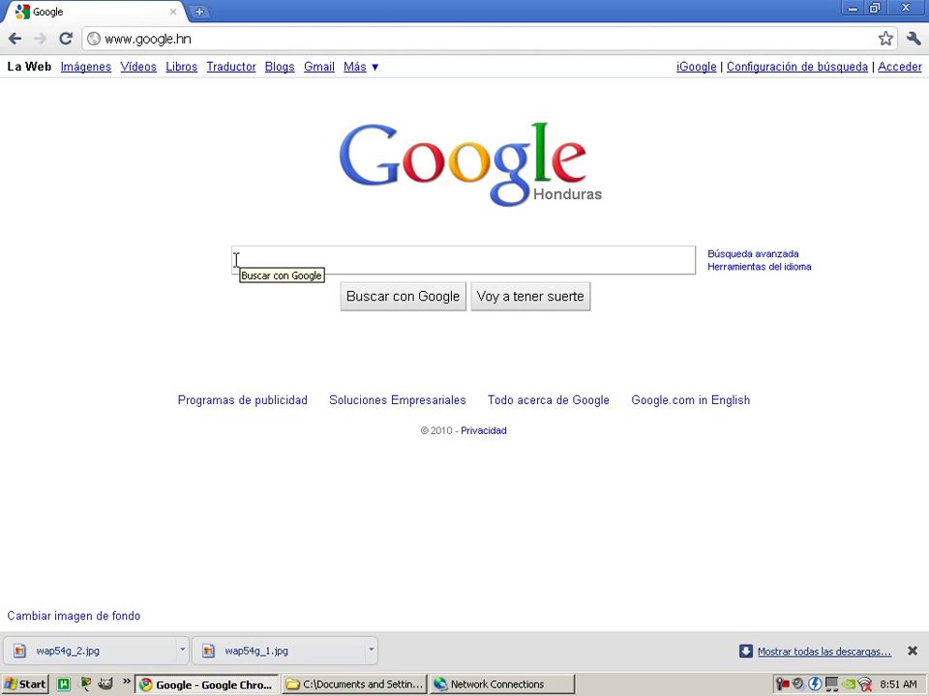
{"action": "left_click", "coordinate": [199, 11]}
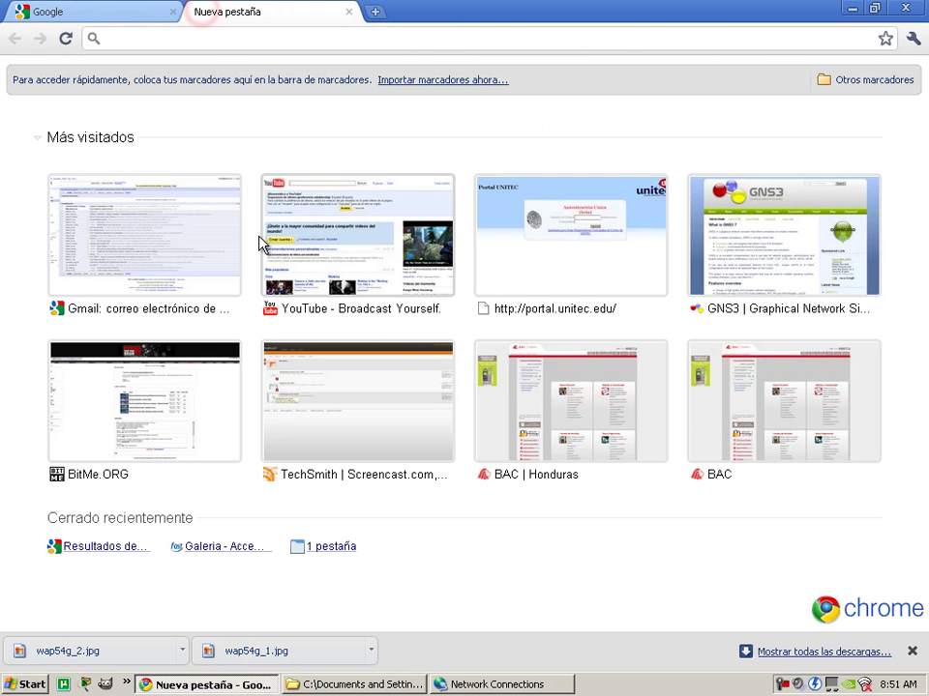
{"action": "type", "text": "192.168"}
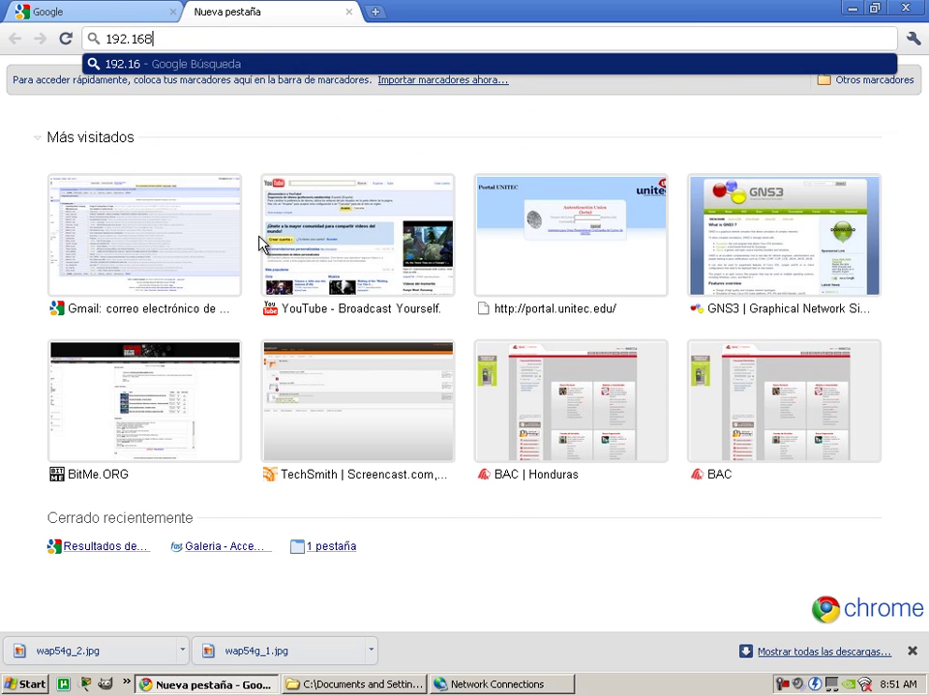
{"action": "type", "text": ".1."}
{"action": "type", "text": "245"}
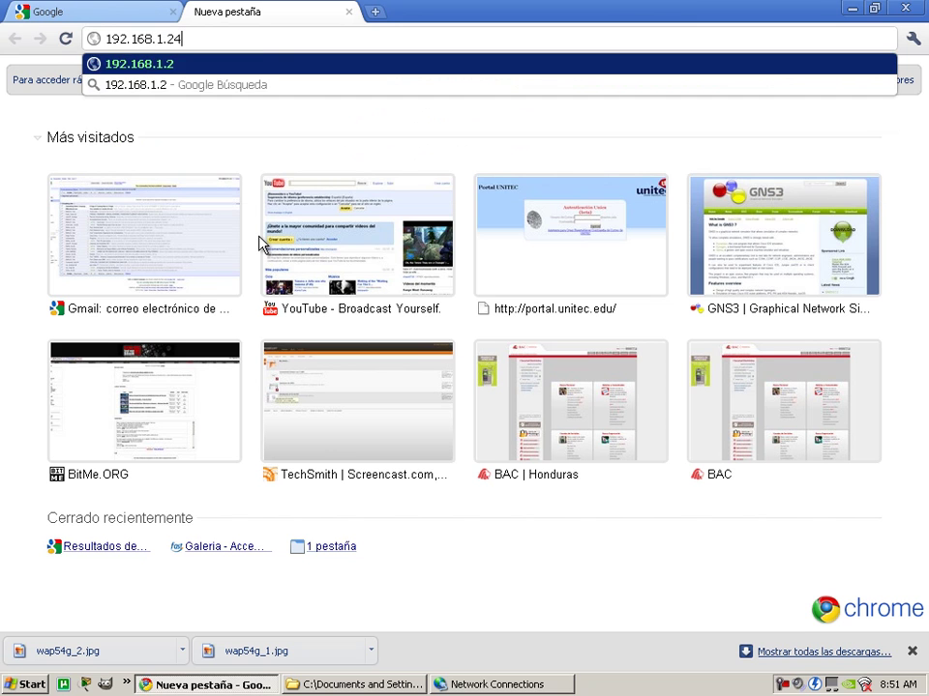
{"action": "key", "text": "Return"}
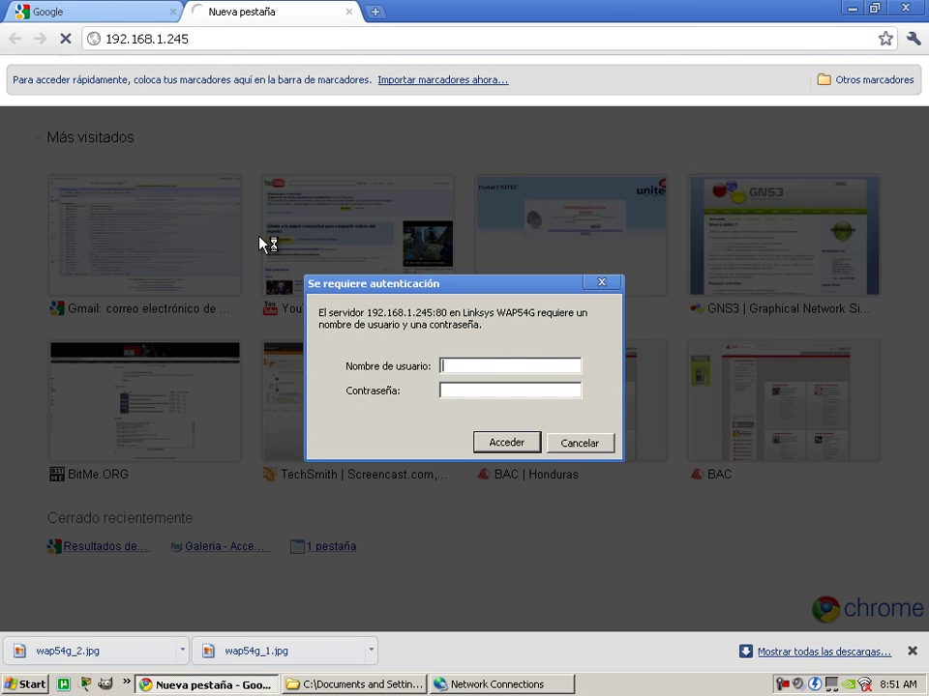
{"action": "left_click", "coordinate": [448, 393]}
{"action": "left_click", "coordinate": [504, 443]}
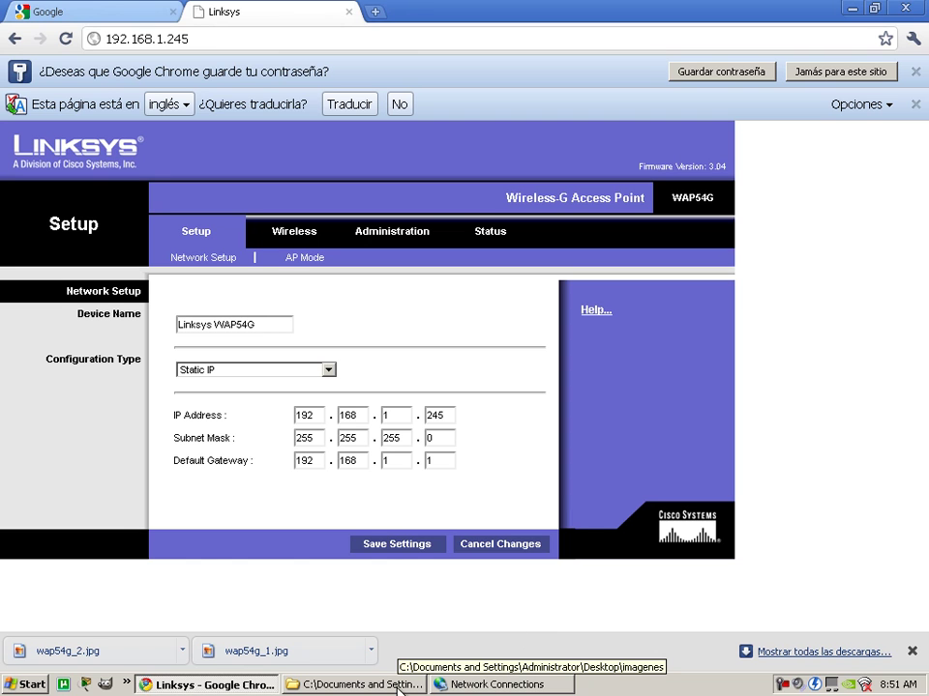
Turn off the wired Local Area Connection and turn the Wireless Network Connection back on.
{"action": "left_click", "coordinate": [496, 683]}
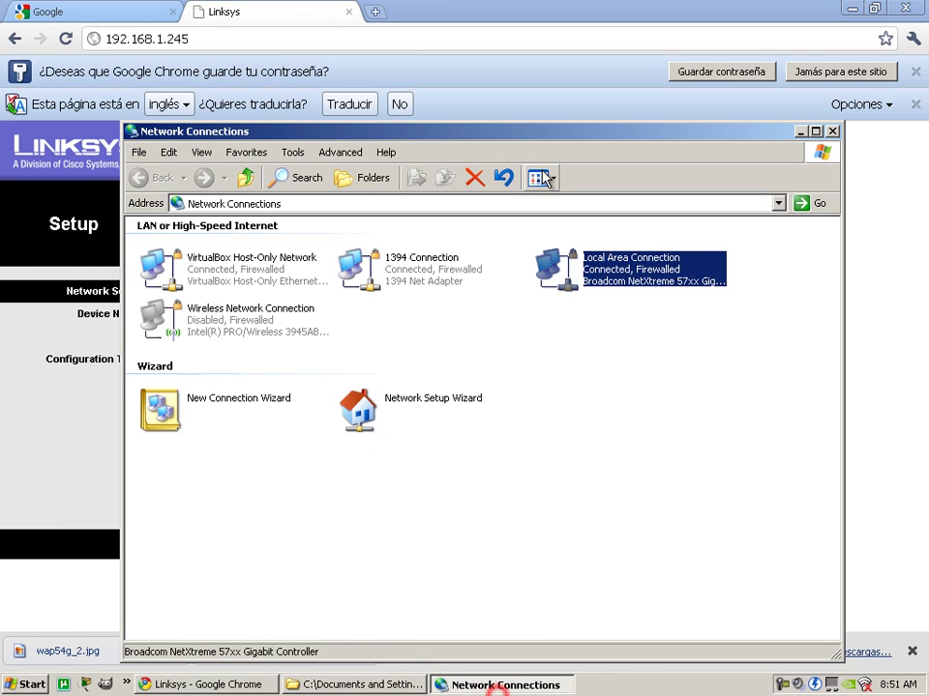
{"action": "right_click", "coordinate": [636, 271]}
{"action": "left_click", "coordinate": [650, 275]}
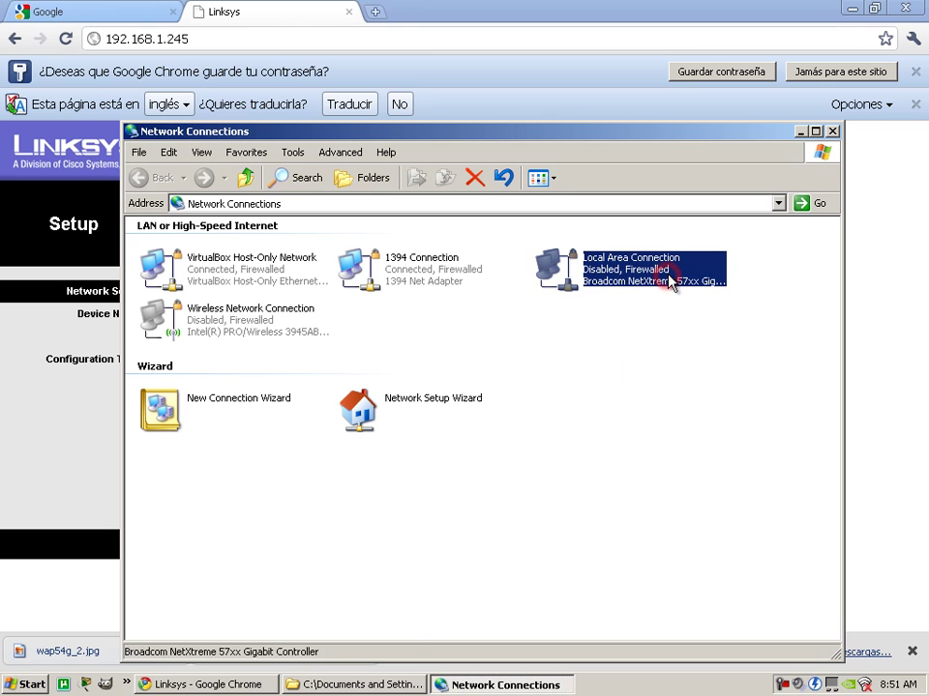
{"action": "left_click", "coordinate": [823, 680]}
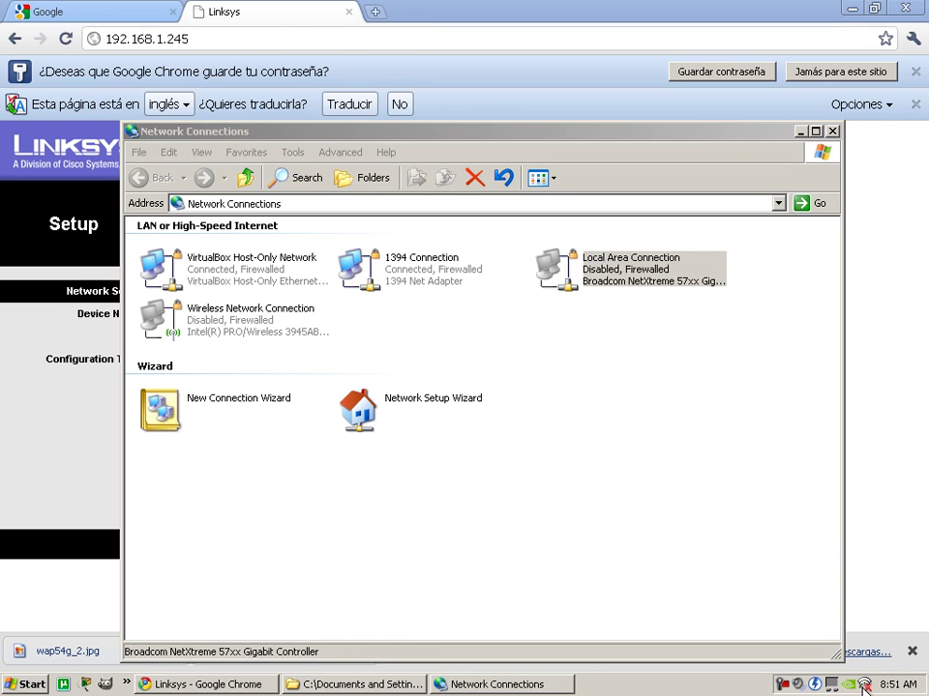
{"action": "left_click", "coordinate": [156, 315]}
{"action": "right_click", "coordinate": [201, 308]}
{"action": "left_click", "coordinate": [235, 325]}
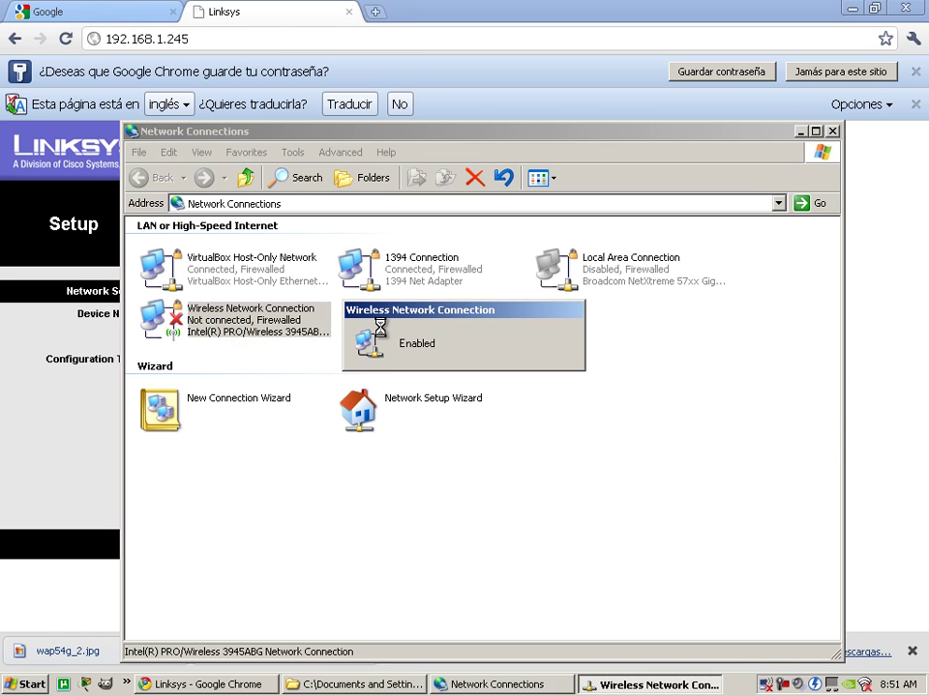
{"action": "left_click", "coordinate": [128, 11]}
Search Google for 'dd-wrt'.
{"action": "type", "text": "dd-wrt"}
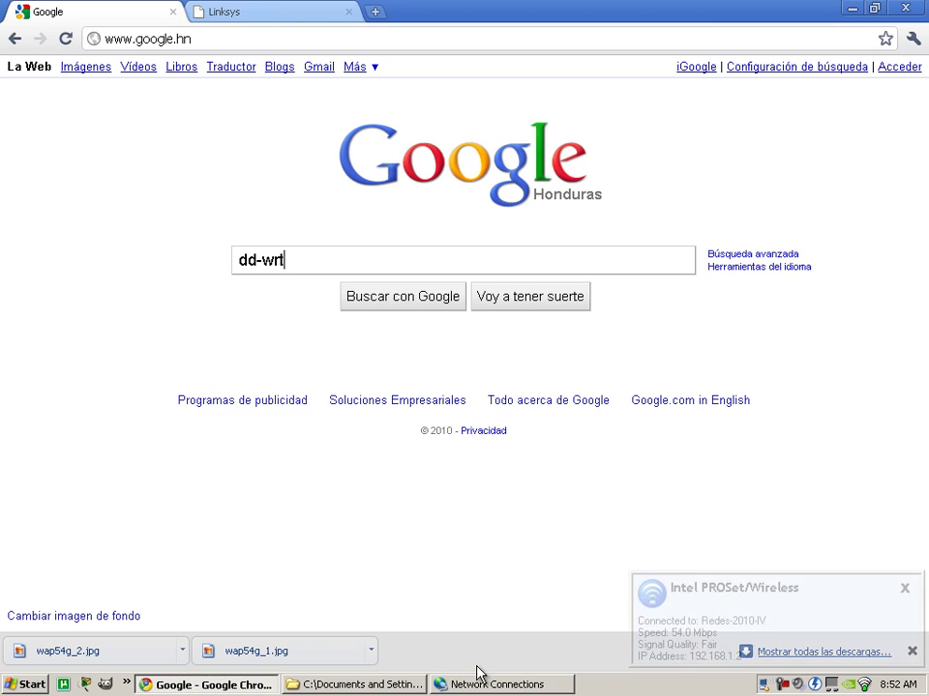
{"action": "left_click", "coordinate": [444, 306]}
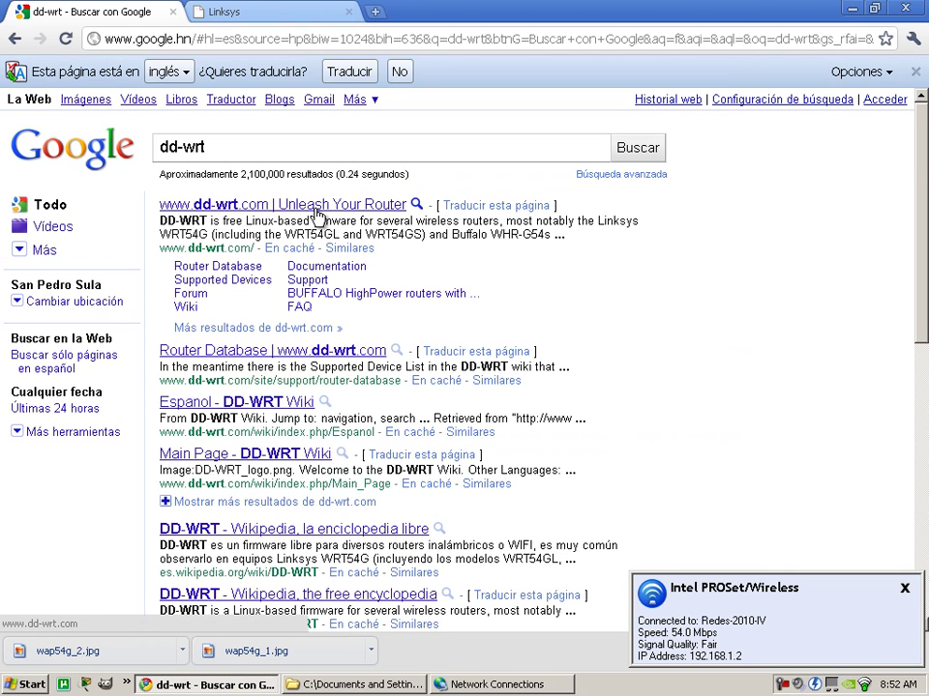
Open dd-wrt.com from the results and search its Router Database for wap54g.
{"action": "left_click", "coordinate": [240, 205]}
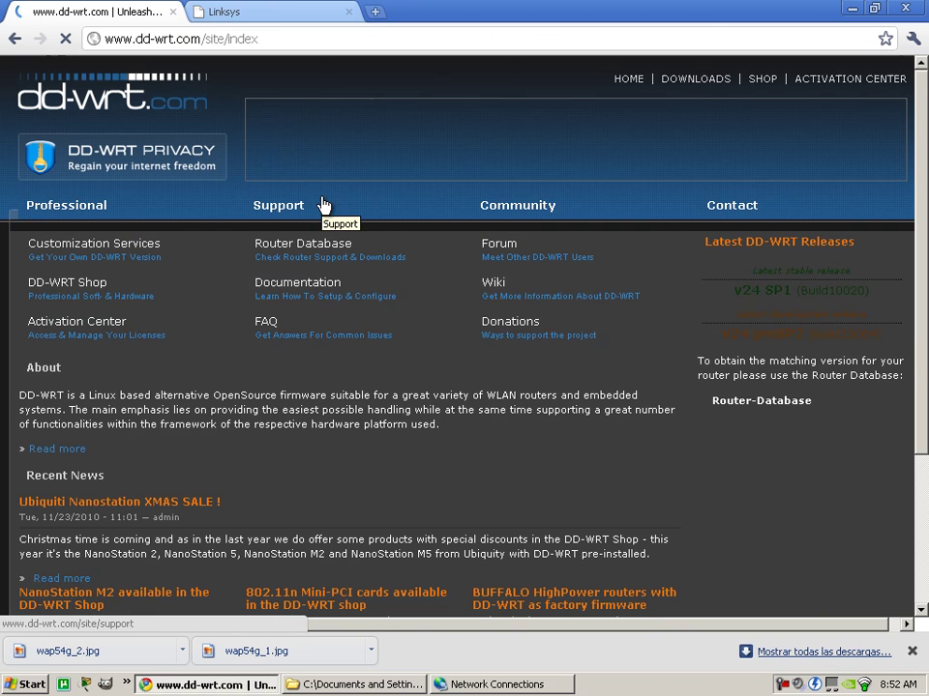
{"action": "left_click", "coordinate": [297, 253]}
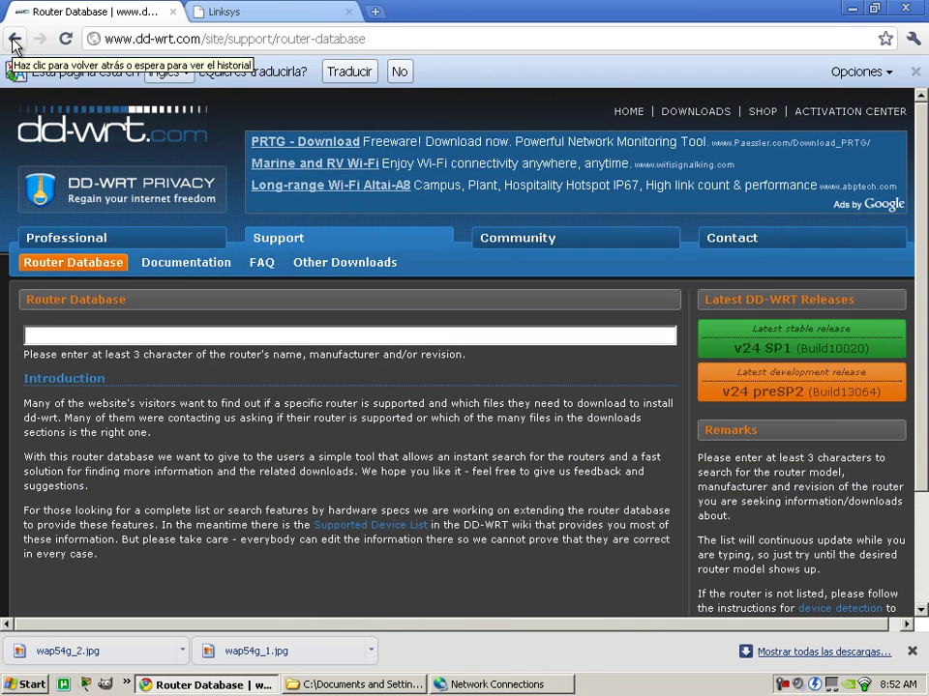
{"action": "left_click", "coordinate": [14, 39]}
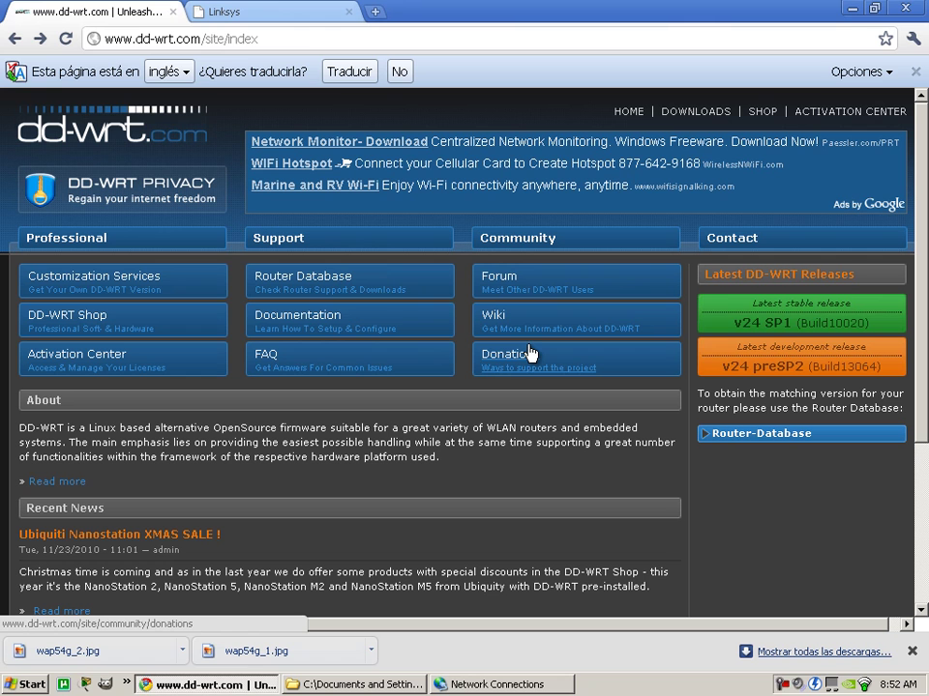
{"action": "left_click", "coordinate": [310, 280]}
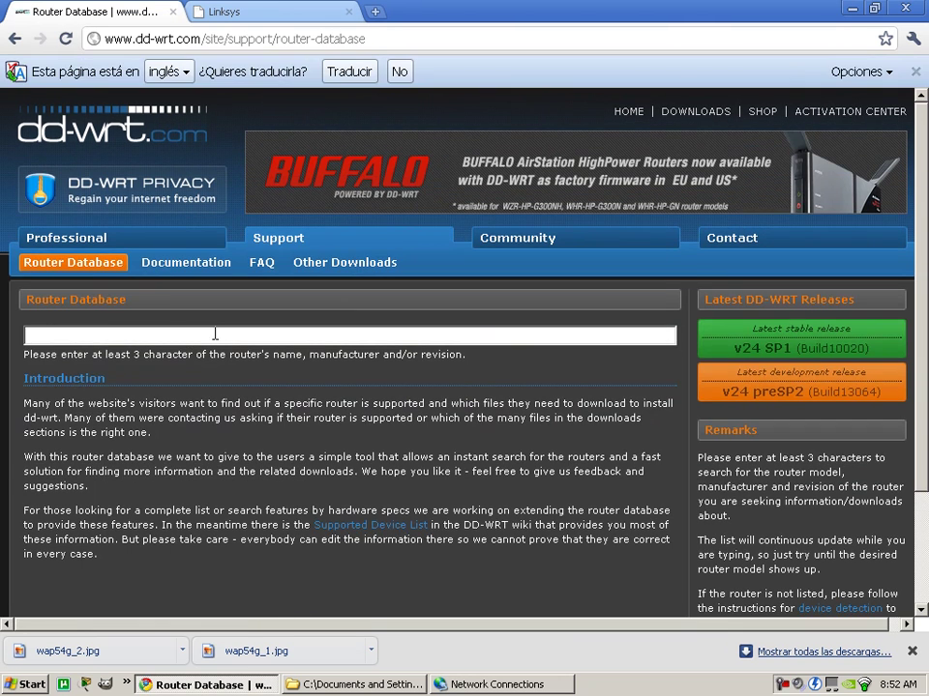
{"action": "left_click", "coordinate": [590, 336]}
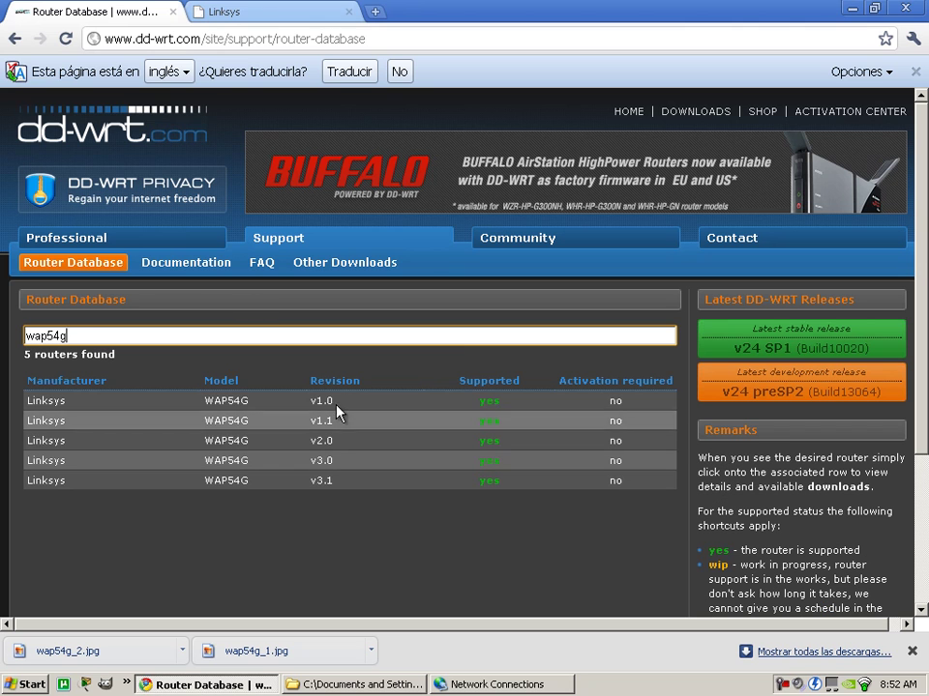
{"action": "left_click", "coordinate": [396, 689]}
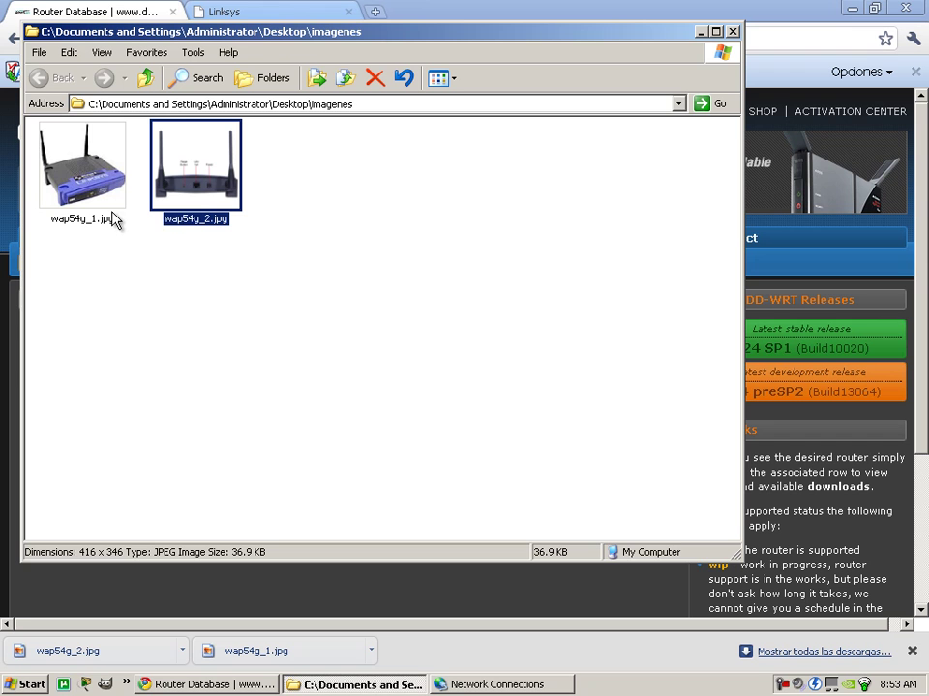
{"action": "left_click", "coordinate": [366, 689]}
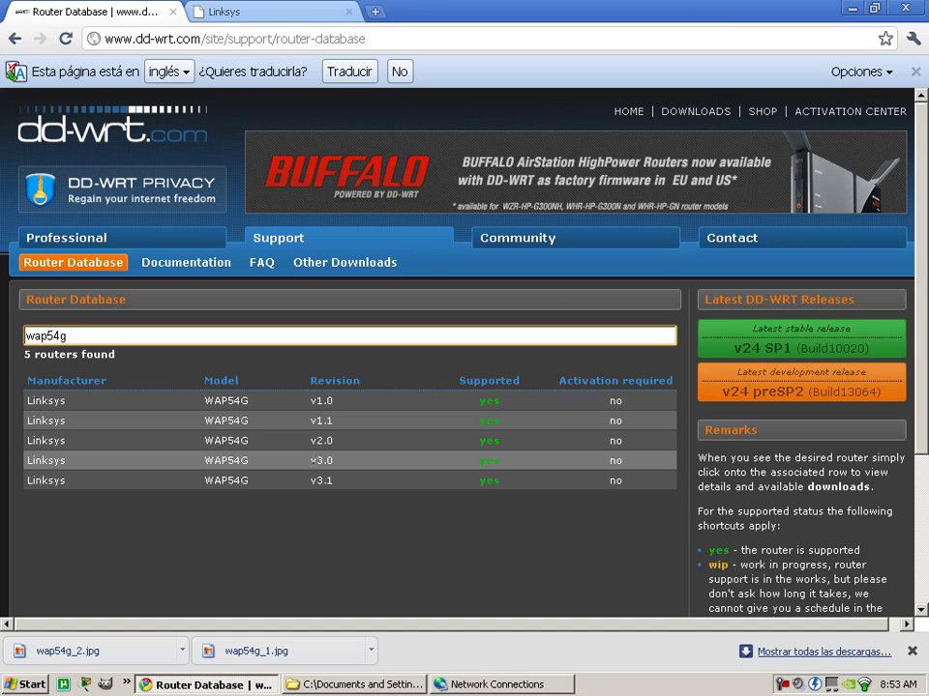
Open the details page for the Linksys WAP54G v3.1 revision.
{"action": "double_click", "coordinate": [312, 481]}
{"action": "left_click", "coordinate": [350, 483]}
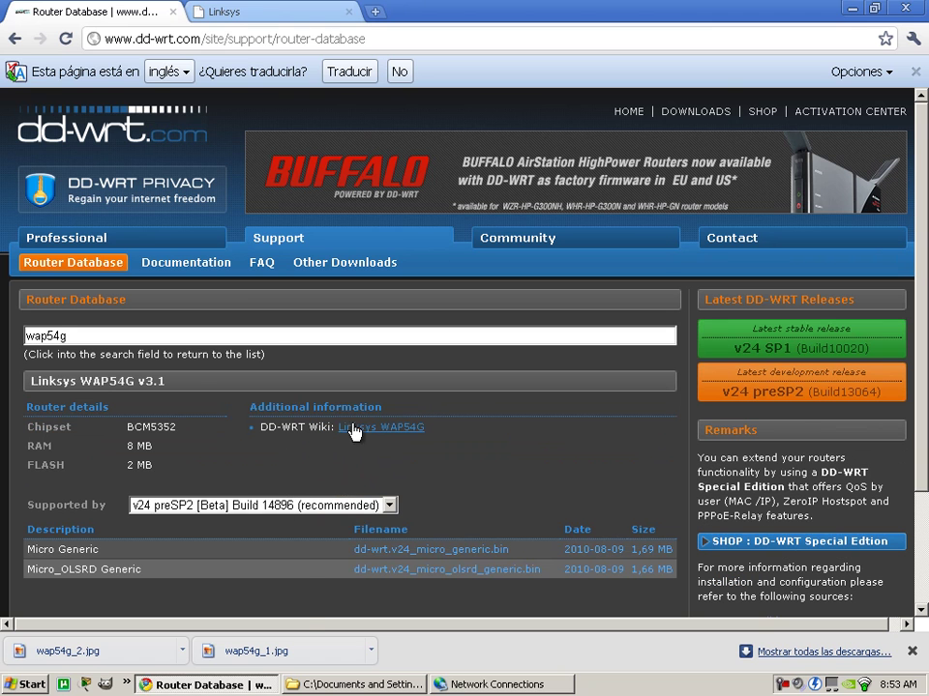
{"action": "scroll", "coordinate": [198, 356], "scroll_direction": "down", "scroll_amount": 1}
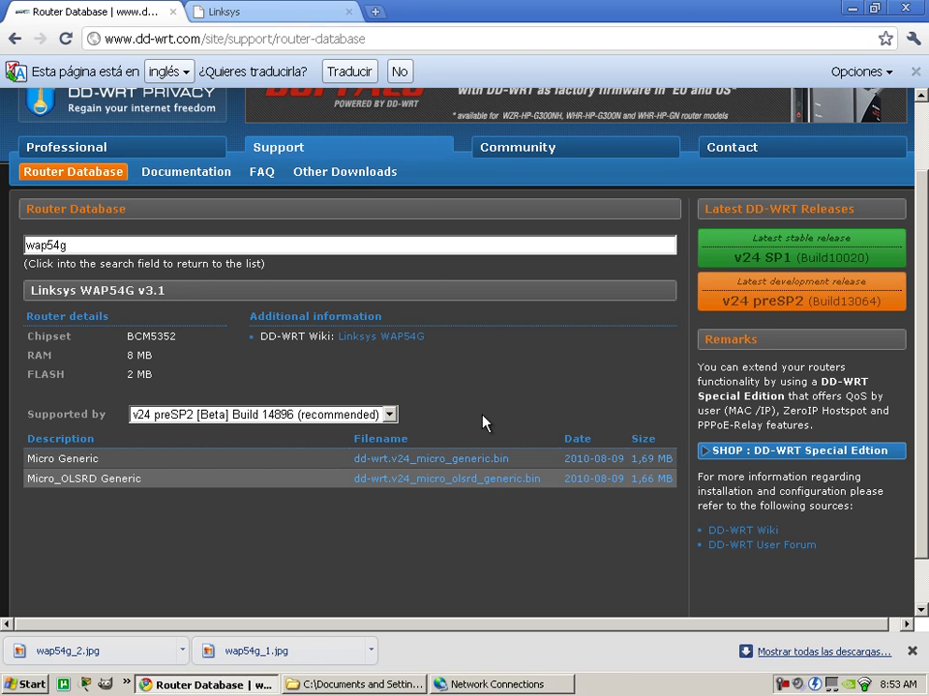
Download dd-wrt.v24_micro_generic.bin and save it to the Desktop.
{"action": "left_click", "coordinate": [417, 469]}
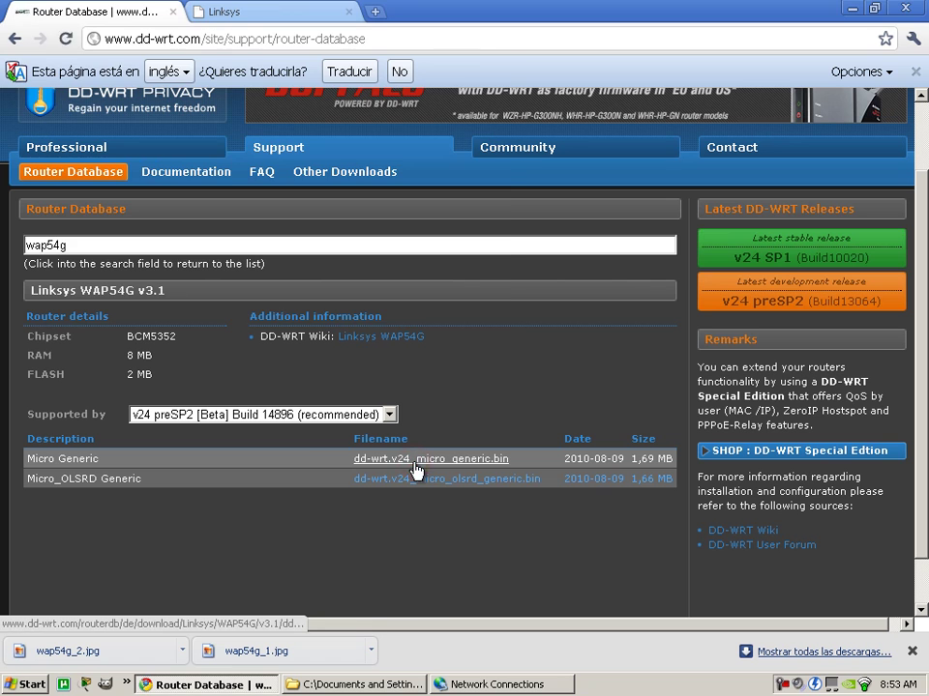
{"action": "left_click", "coordinate": [69, 140]}
{"action": "left_click", "coordinate": [483, 302]}
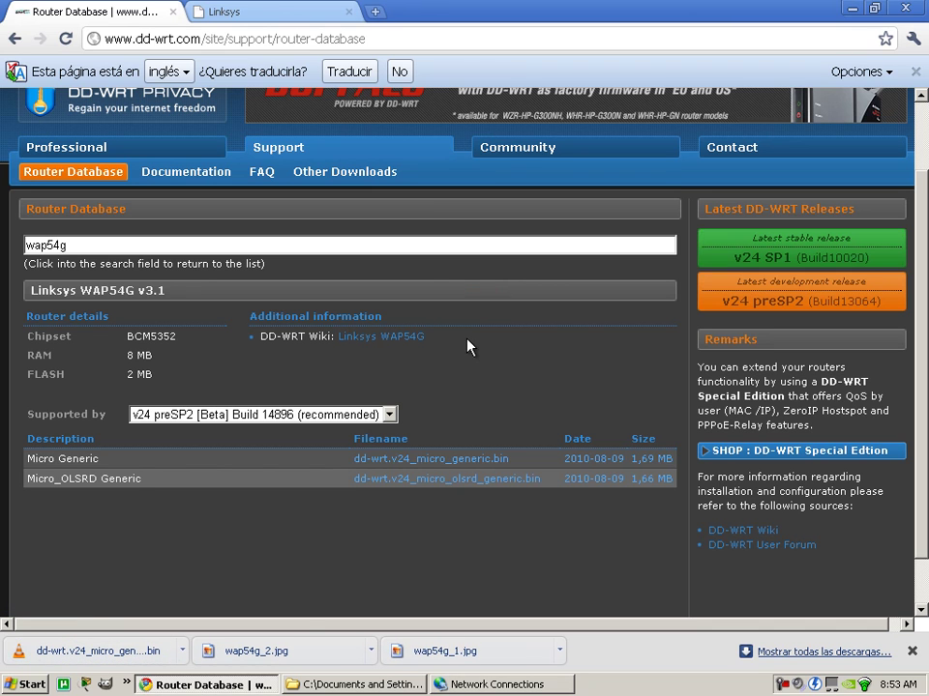
Open the Linksys WAP54G wiki article in a new tab and decline the translation offer.
{"action": "middle_click", "coordinate": [410, 339]}
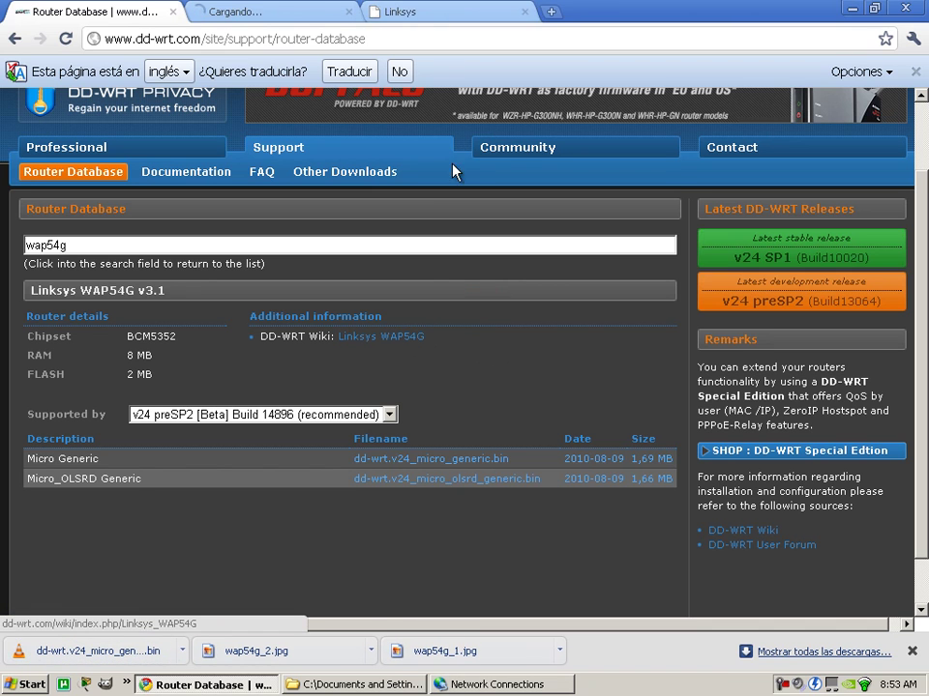
{"action": "left_click", "coordinate": [310, 19]}
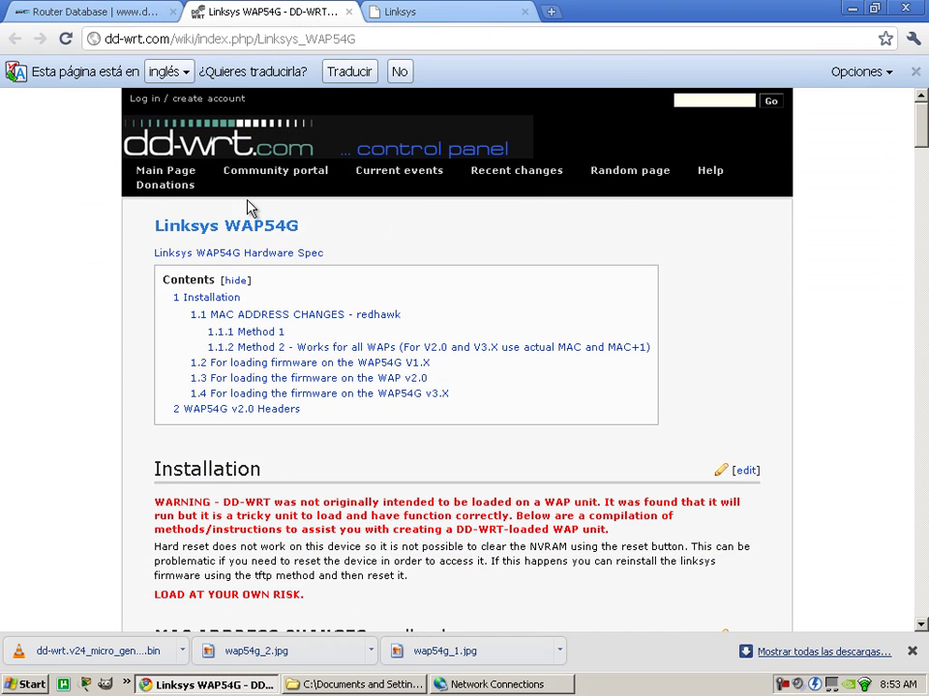
{"action": "left_click", "coordinate": [915, 72]}
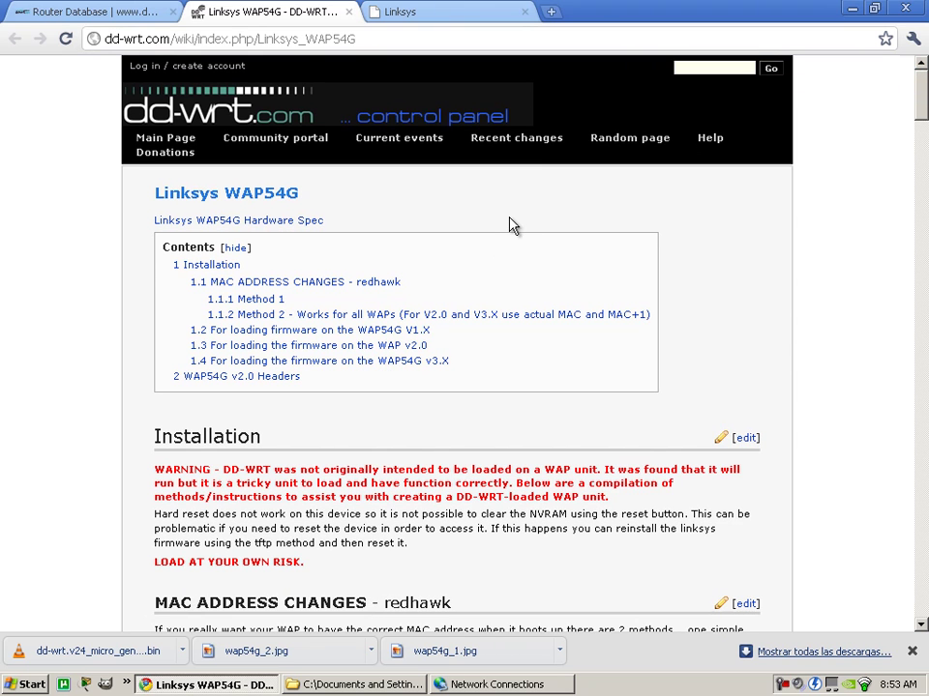
Scroll down the article, highlighting the V1.X and v2.0 version headings.
{"action": "scroll", "coordinate": [513, 223], "scroll_direction": "down", "scroll_amount": 1}
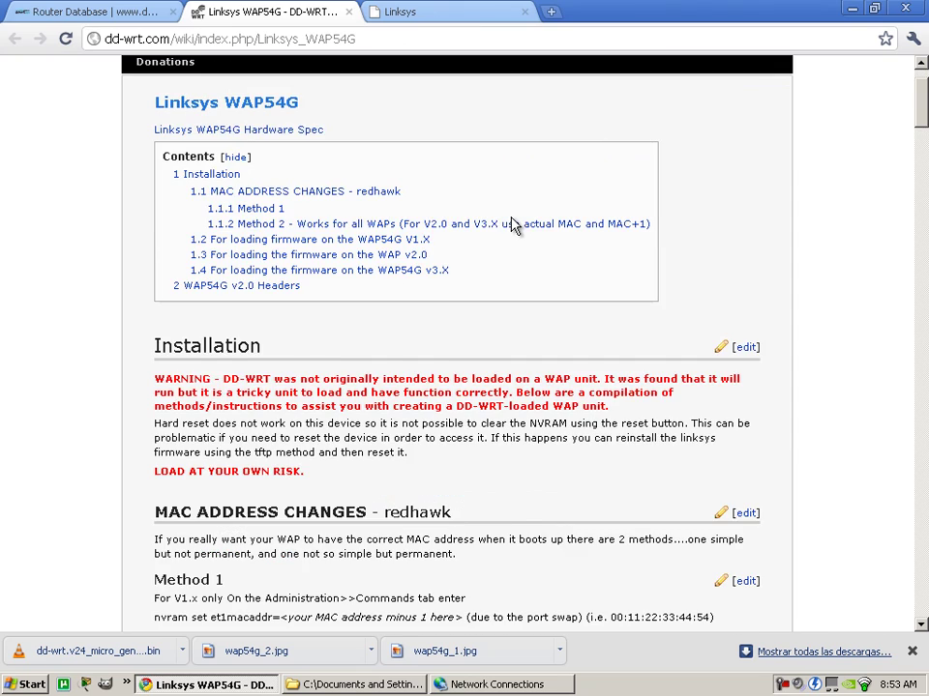
{"action": "scroll", "coordinate": [516, 226], "scroll_direction": "down", "scroll_amount": 2}
{"action": "scroll", "coordinate": [519, 234], "scroll_direction": "down", "scroll_amount": 2}
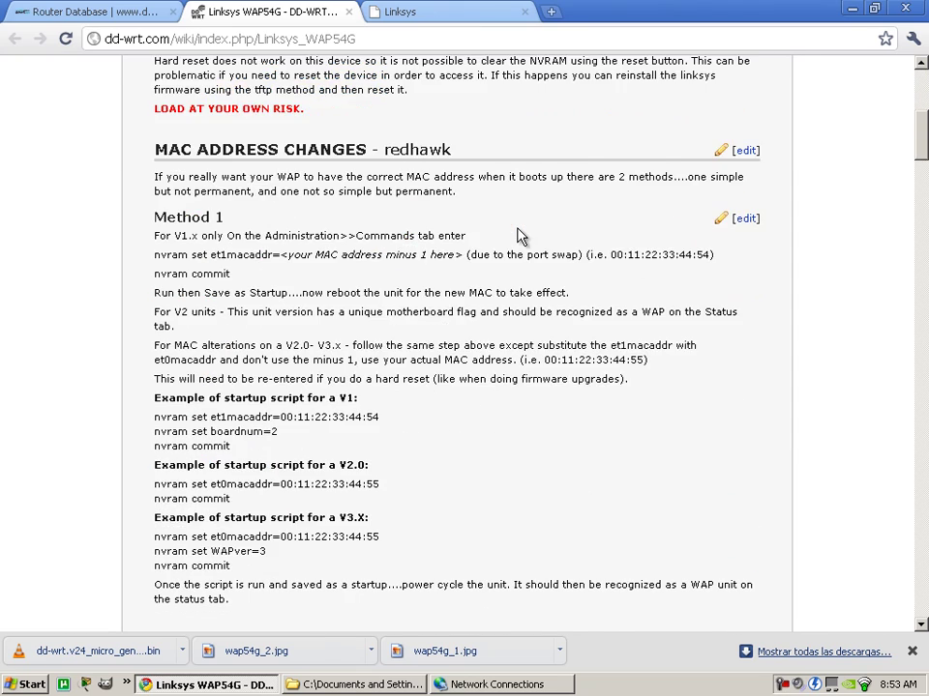
{"action": "scroll", "coordinate": [433, 287], "scroll_direction": "down", "scroll_amount": 2}
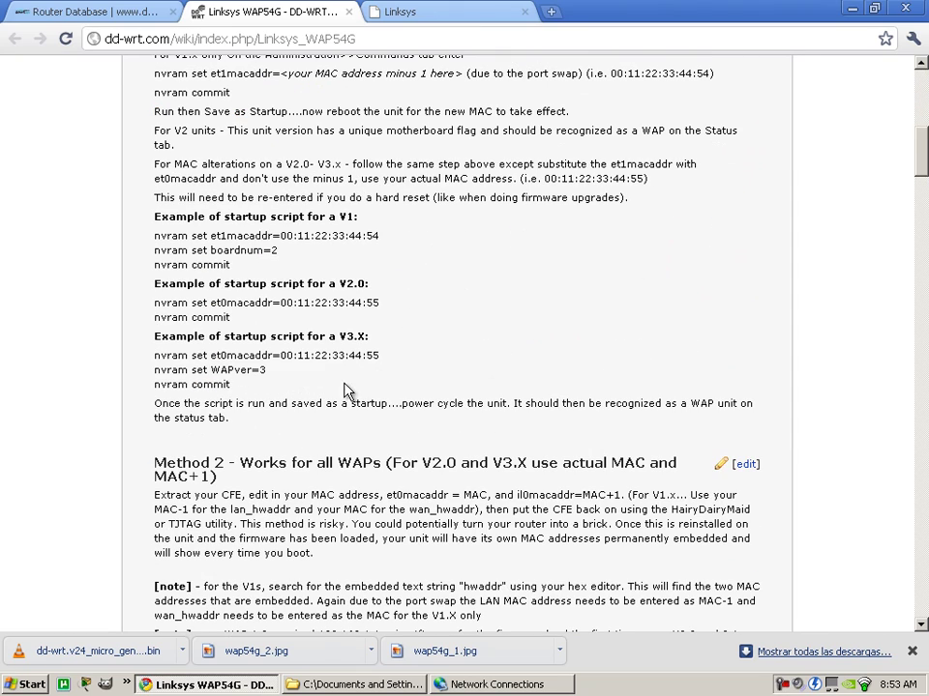
{"action": "scroll", "coordinate": [367, 397], "scroll_direction": "down", "scroll_amount": 5}
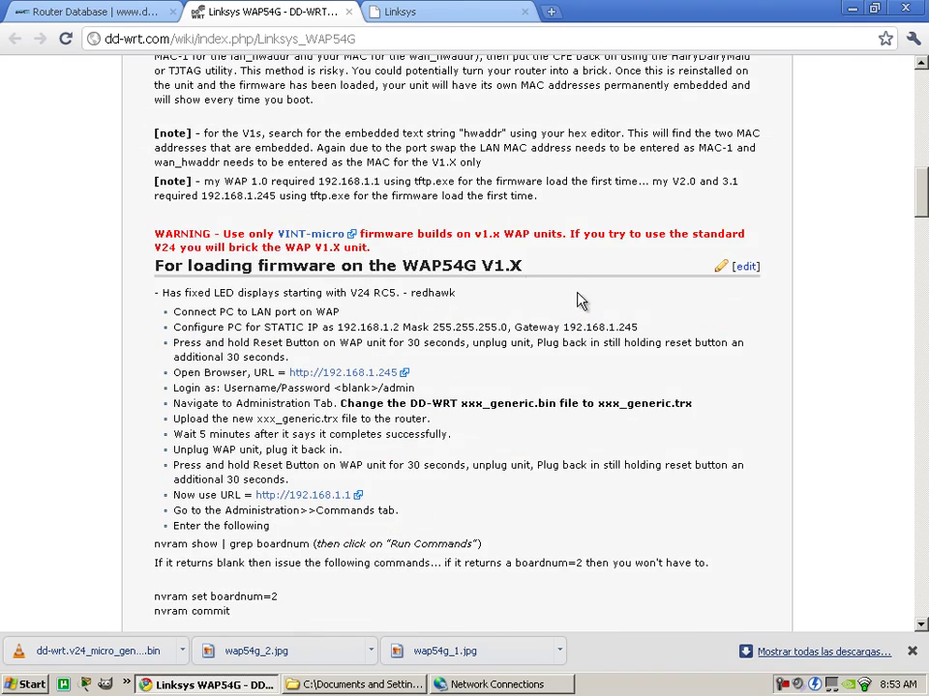
{"action": "double_click", "coordinate": [503, 265]}
{"action": "scroll", "coordinate": [525, 419], "scroll_direction": "down", "scroll_amount": 4}
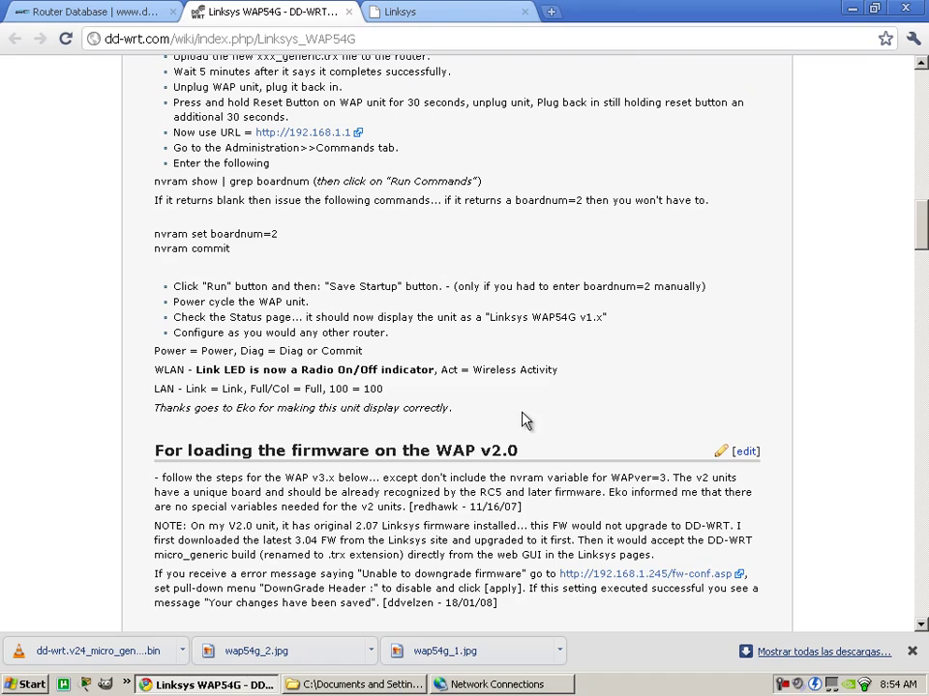
{"action": "double_click", "coordinate": [499, 451]}
Highlight v3.X in its heading and read through the v3.X firmware and nvram notes.
{"action": "scroll", "coordinate": [525, 298], "scroll_direction": "down", "scroll_amount": 4}
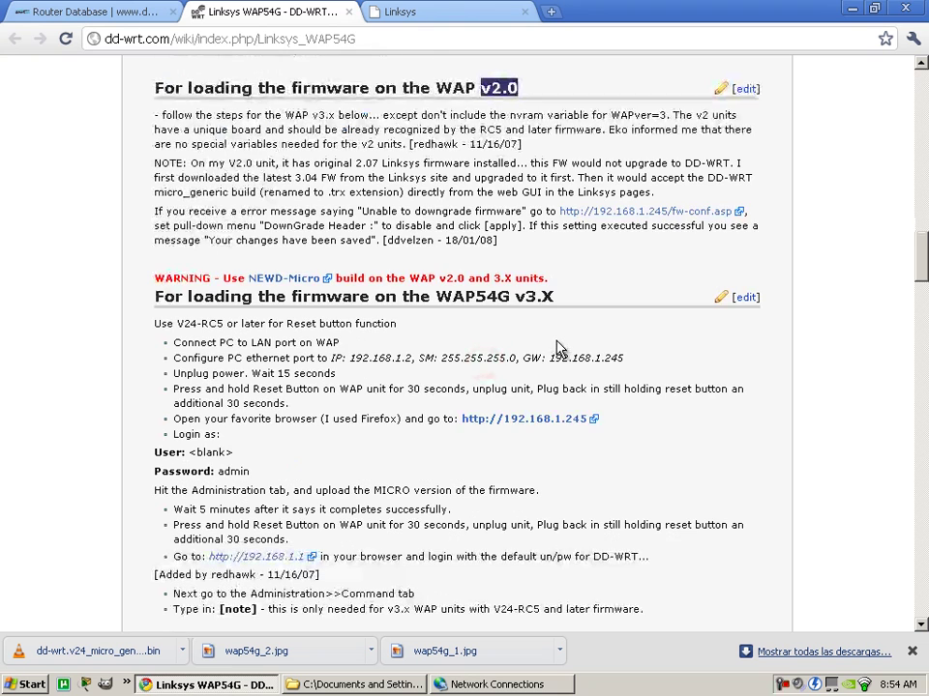
{"action": "left_click_drag", "start_coordinate": [513, 299], "coordinate": [564, 311]}
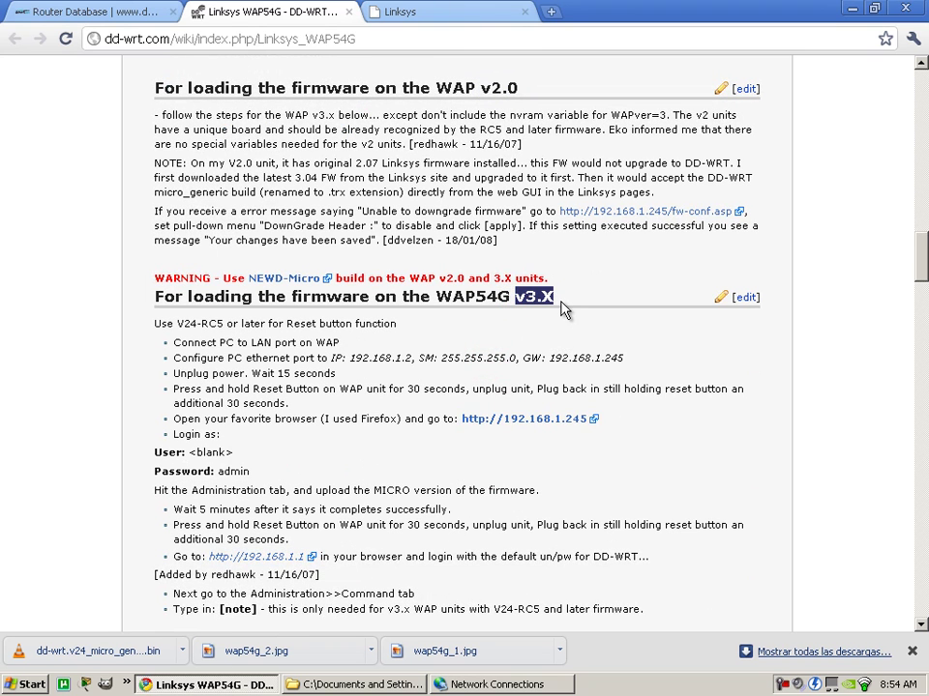
{"action": "scroll", "coordinate": [502, 377], "scroll_direction": "down", "scroll_amount": 1}
{"action": "scroll", "coordinate": [505, 387], "scroll_direction": "down", "scroll_amount": 1}
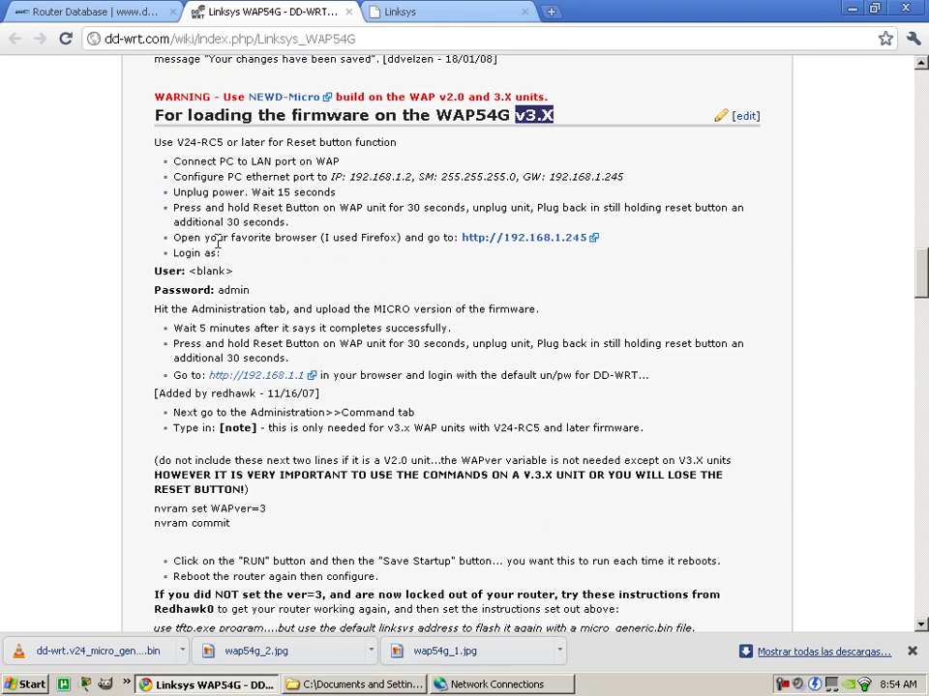
{"action": "scroll", "coordinate": [368, 271], "scroll_direction": "down", "scroll_amount": 4}
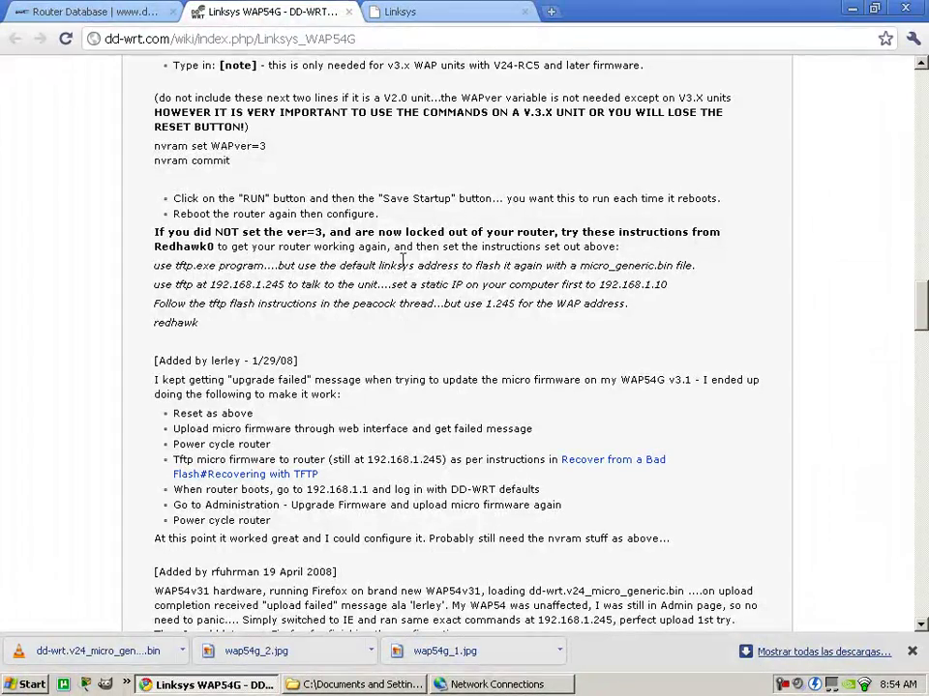
{"action": "scroll", "coordinate": [407, 259], "scroll_direction": "up", "scroll_amount": 2}
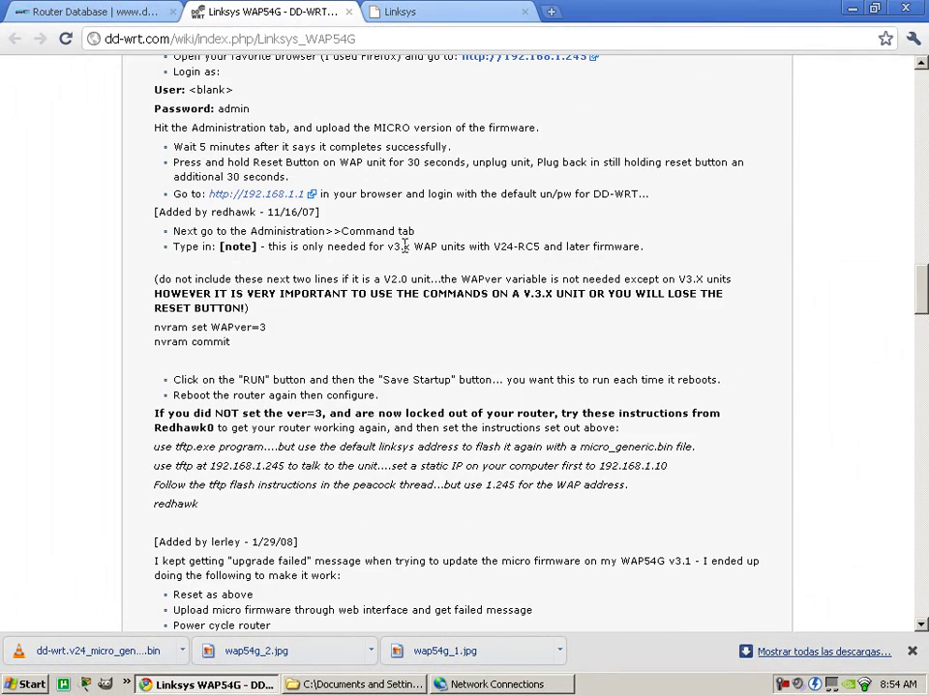
Disable the Wireless Network Connection.
{"action": "left_click", "coordinate": [497, 685]}
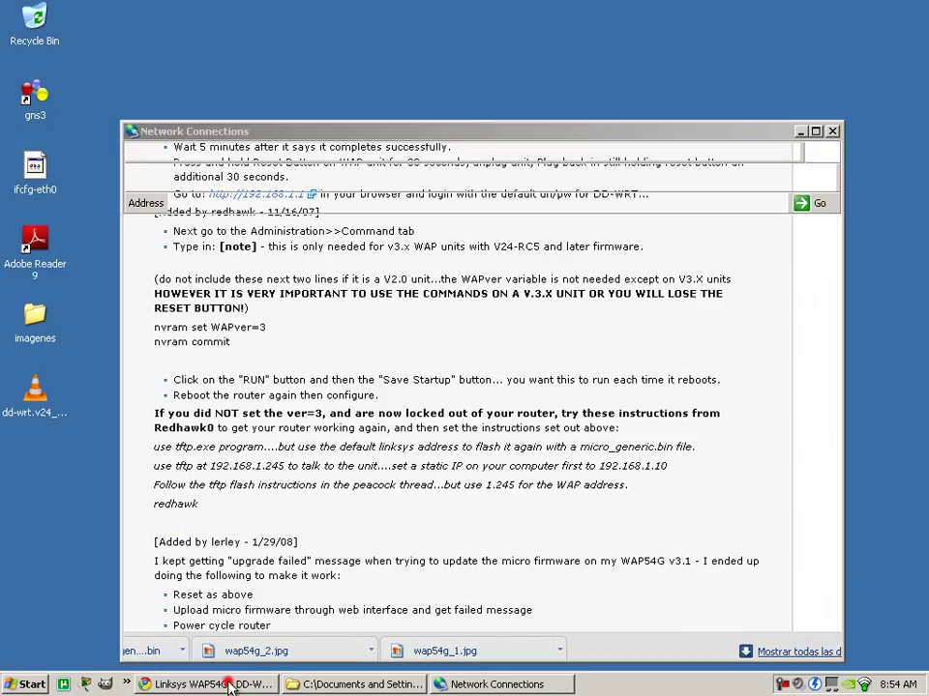
{"action": "right_click", "coordinate": [239, 339]}
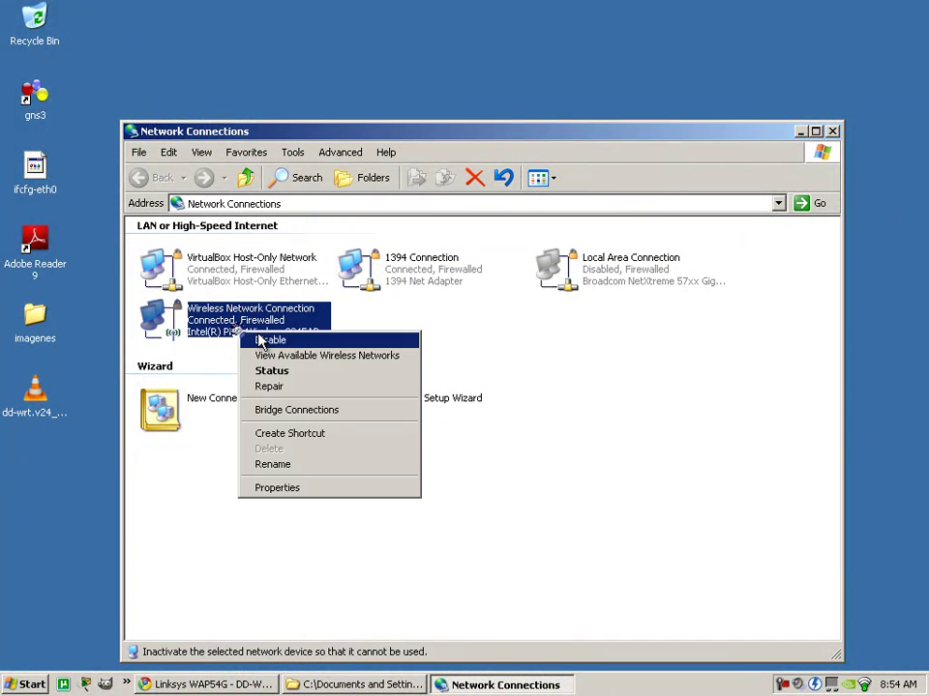
{"action": "left_click", "coordinate": [295, 340]}
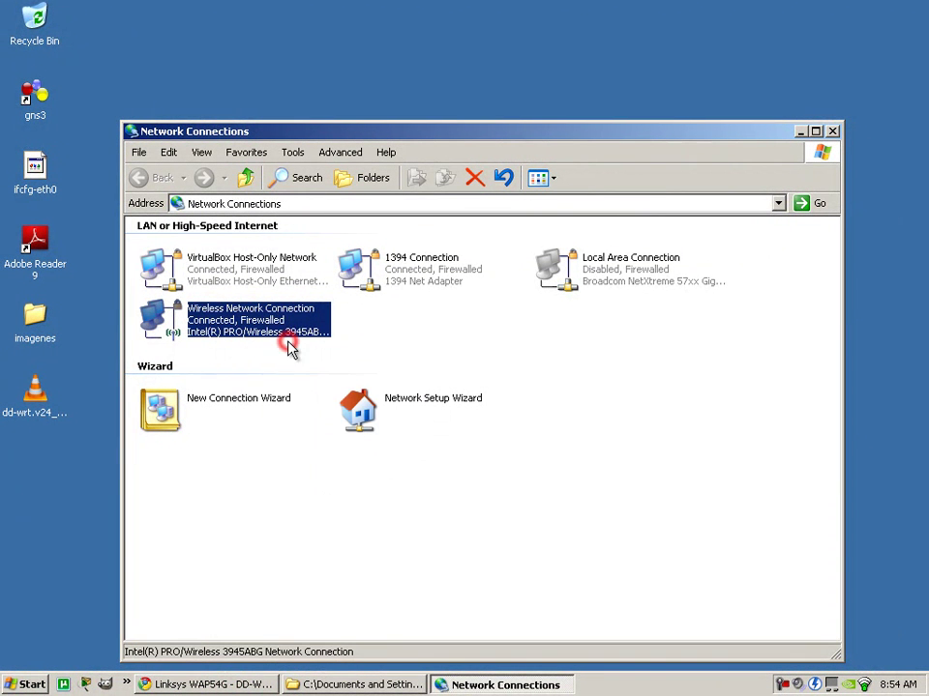
Enable the wired Local Area Connection and return to the browser.
{"action": "right_click", "coordinate": [600, 290]}
{"action": "left_click", "coordinate": [624, 282]}
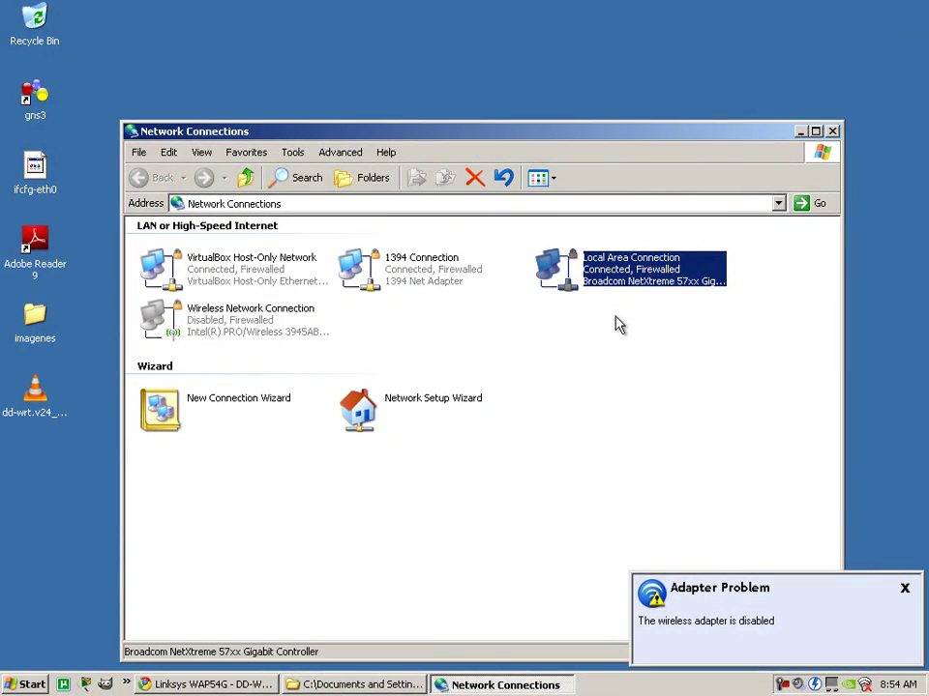
{"action": "left_click", "coordinate": [223, 684]}
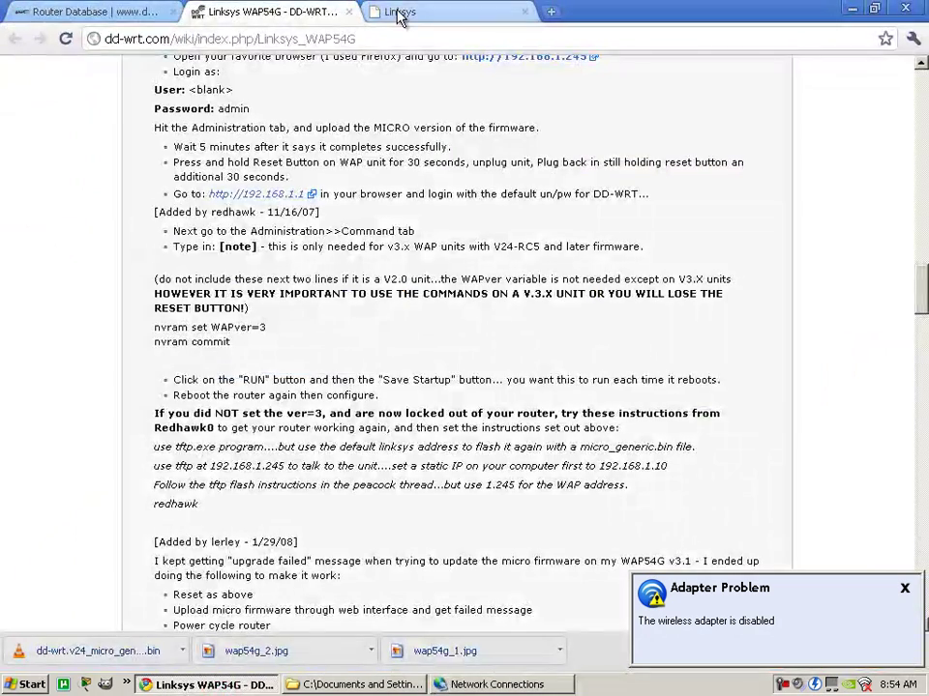
Reload the Linksys admin page and go to Administration > Firmware Upgrade.
{"action": "left_click", "coordinate": [390, 11]}
{"action": "left_click", "coordinate": [65, 39]}
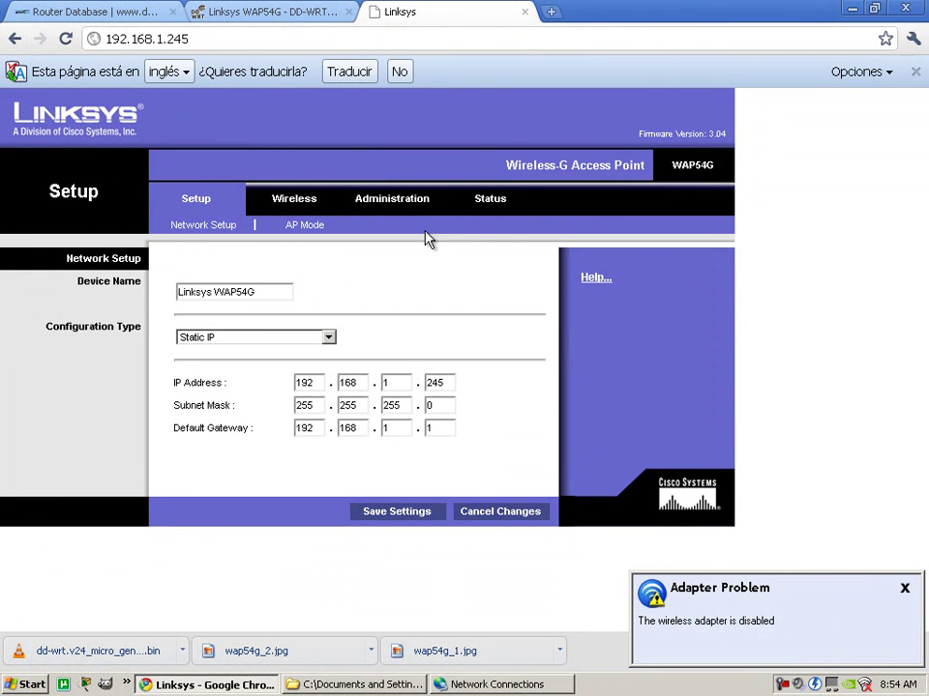
{"action": "left_click", "coordinate": [416, 201]}
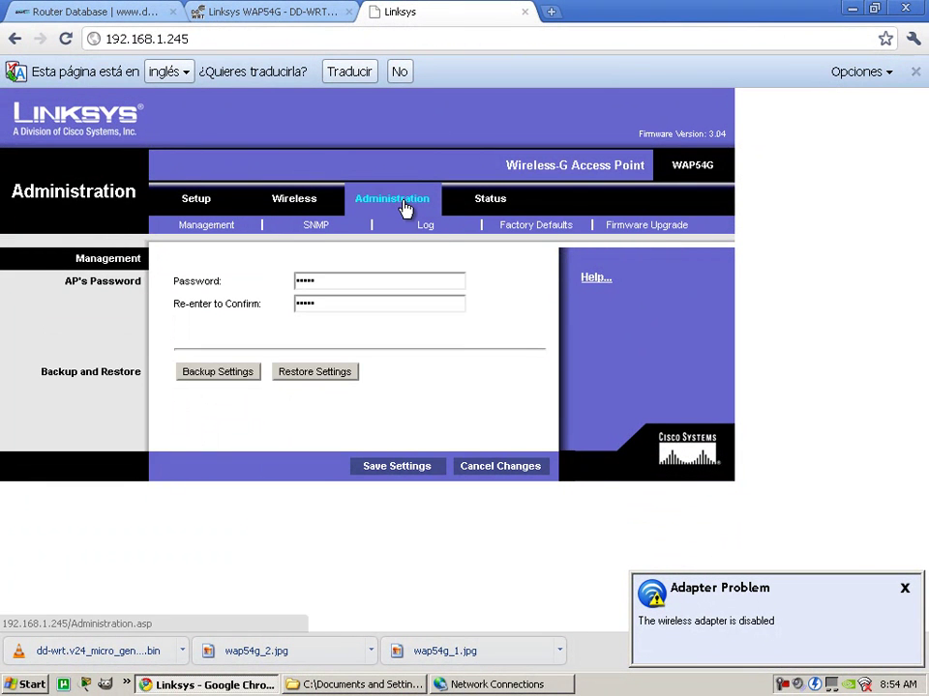
{"action": "left_click", "coordinate": [630, 227]}
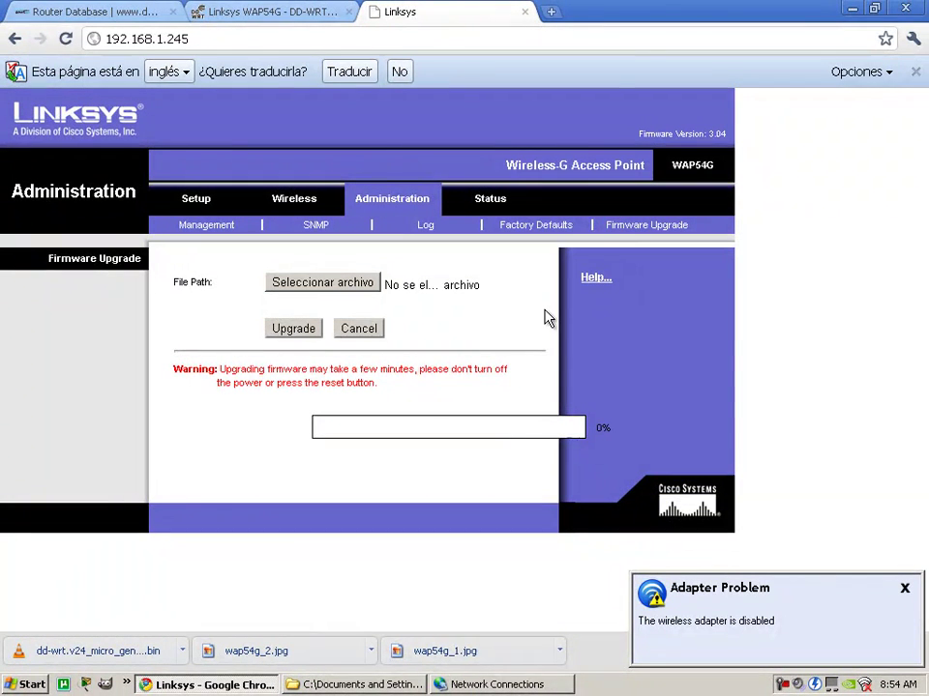
Flash dd-wrt.v24_micro_generic.bin, then acknowledge the upgrade error.
{"action": "left_click", "coordinate": [326, 286]}
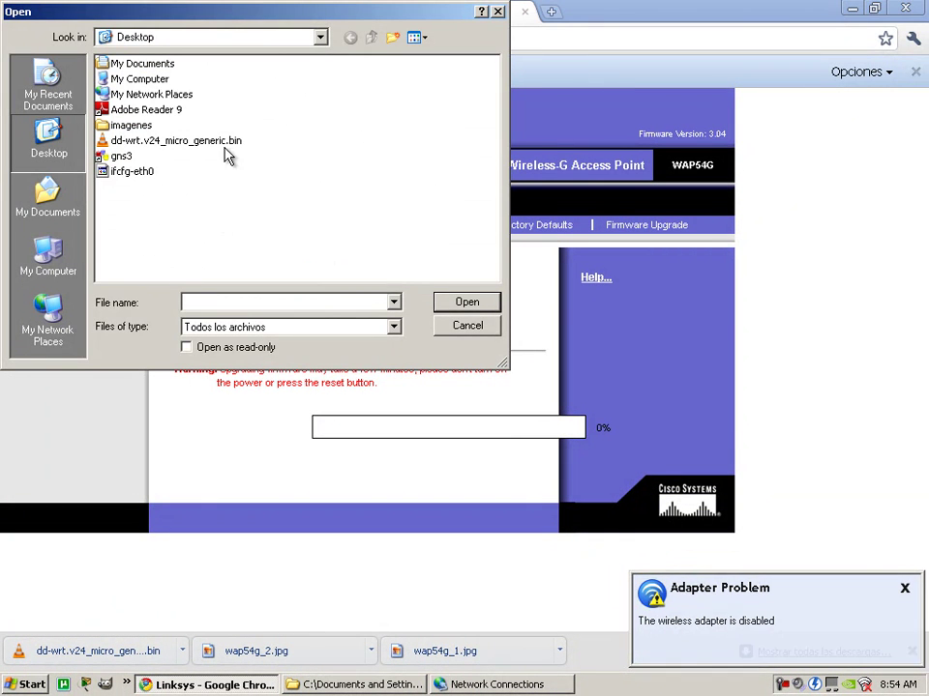
{"action": "left_click", "coordinate": [223, 143]}
{"action": "left_click", "coordinate": [450, 302]}
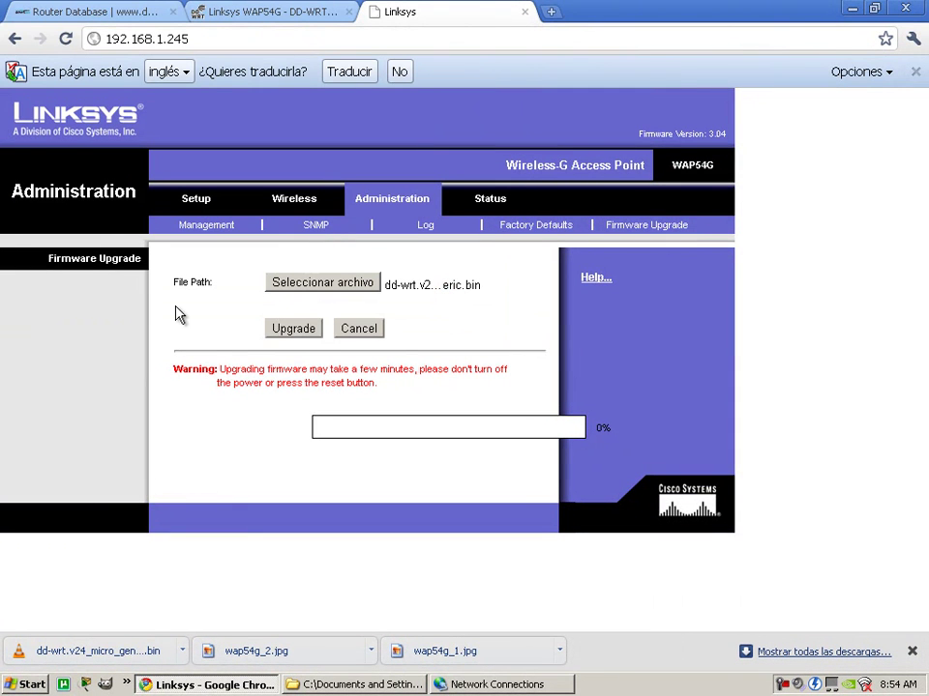
{"action": "left_click", "coordinate": [299, 330]}
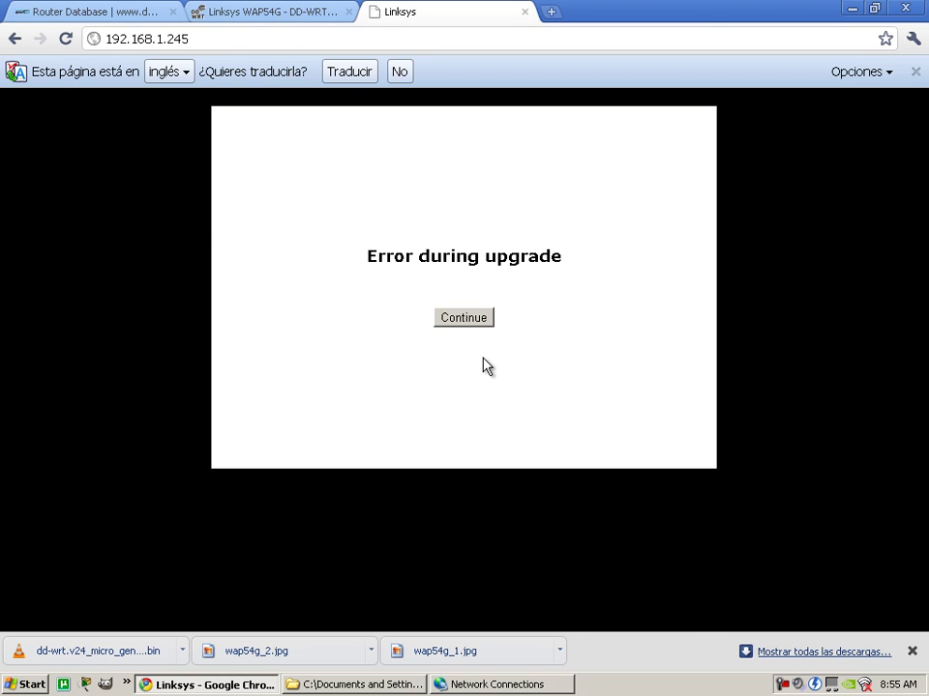
{"action": "left_click", "coordinate": [480, 323]}
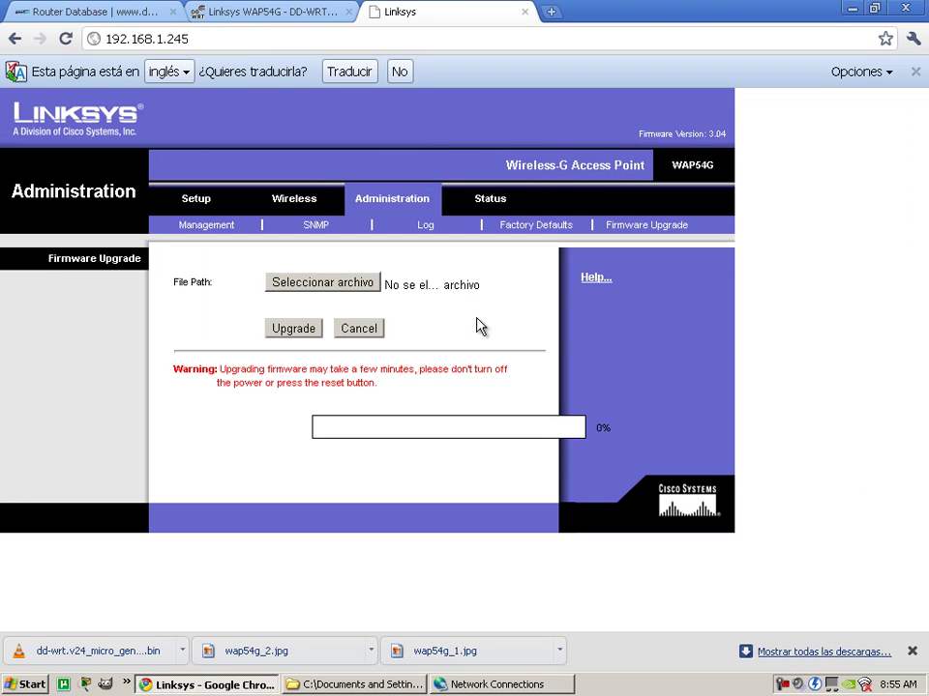
Return to the wiki's v3.X instructions and highlight the 'used Firefox' note.
{"action": "left_click", "coordinate": [253, 12]}
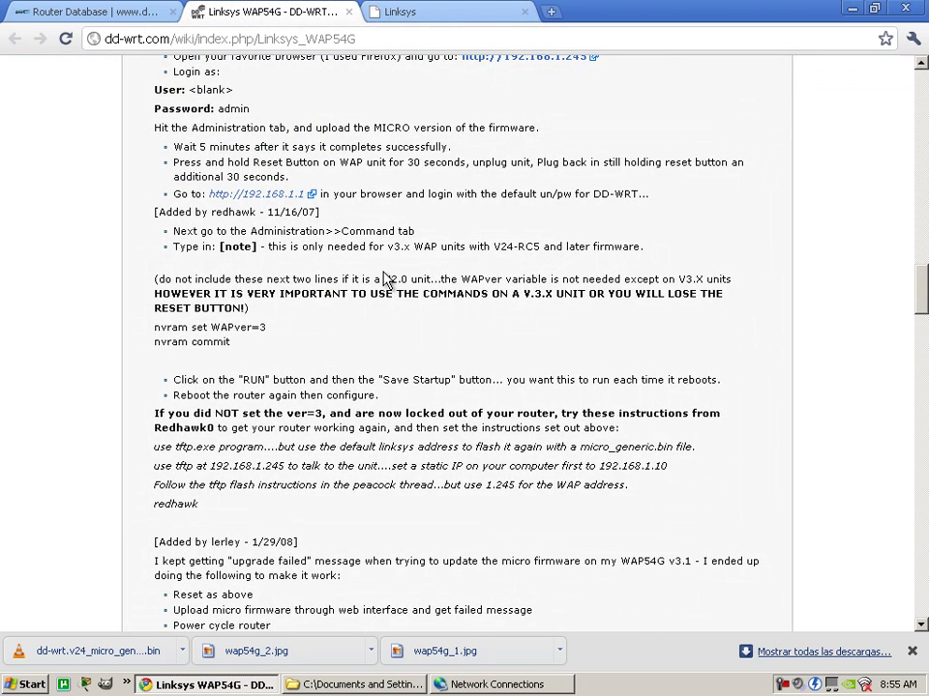
{"action": "scroll", "coordinate": [384, 279], "scroll_direction": "up", "scroll_amount": 3}
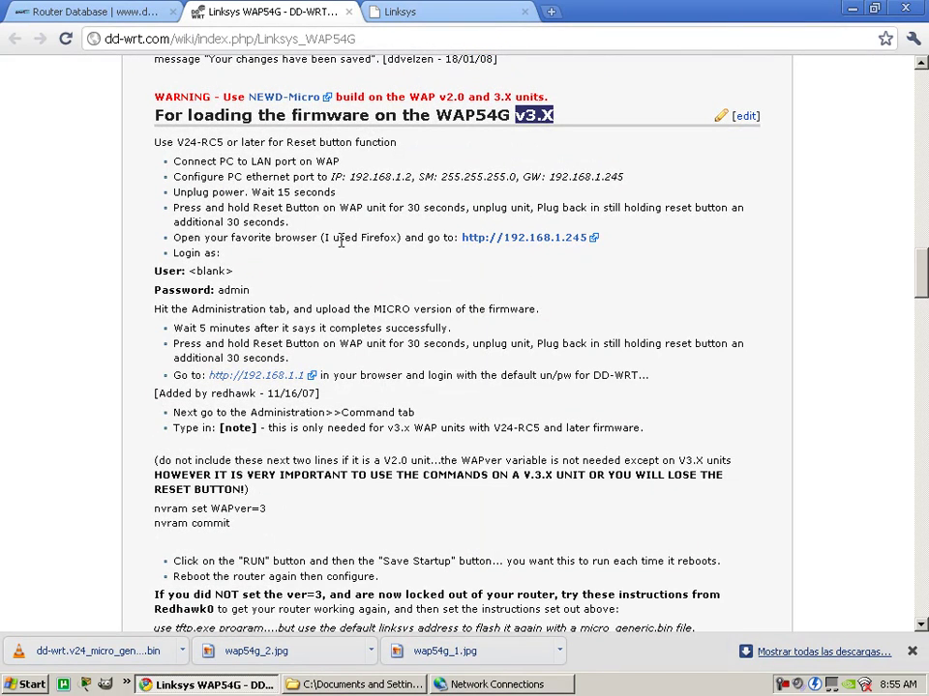
{"action": "left_click_drag", "start_coordinate": [329, 238], "coordinate": [398, 238]}
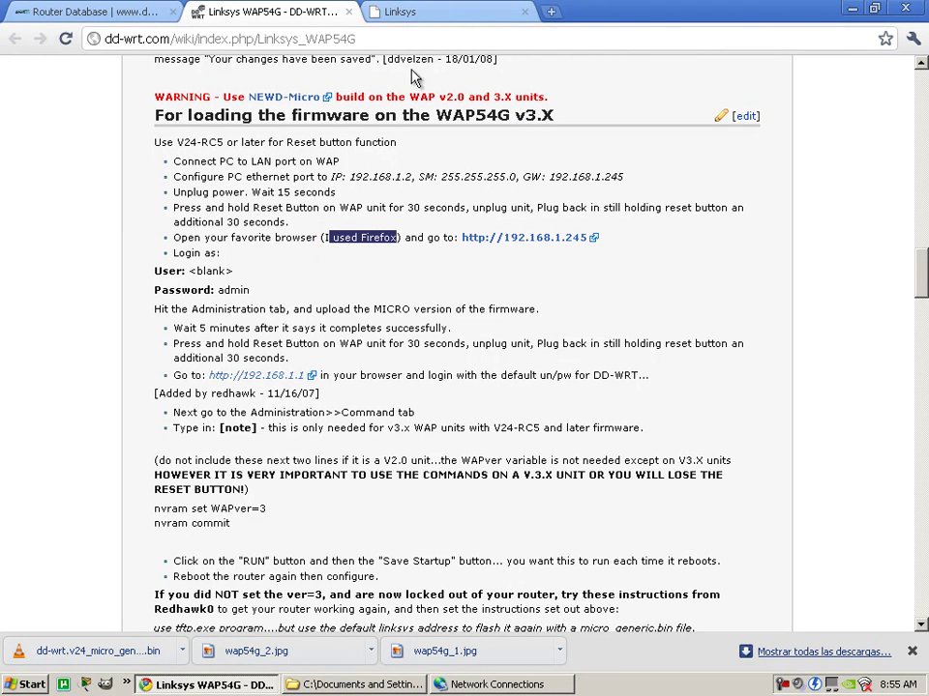
Return to the Linksys Firmware Upgrade page and bring up Start > All Programs.
{"action": "left_click", "coordinate": [407, 14]}
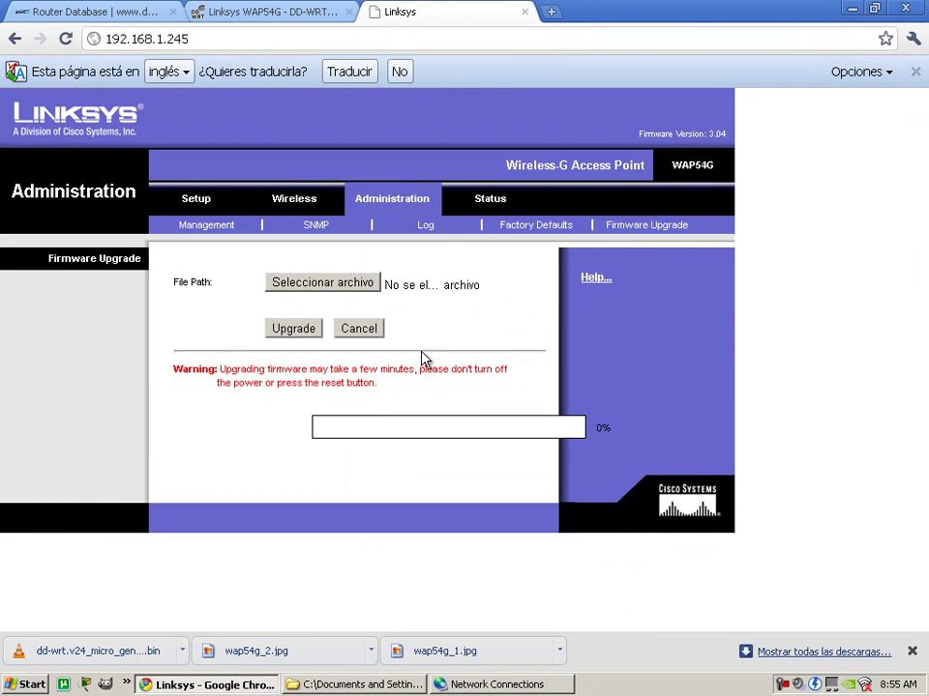
{"action": "left_click", "coordinate": [21, 683]}
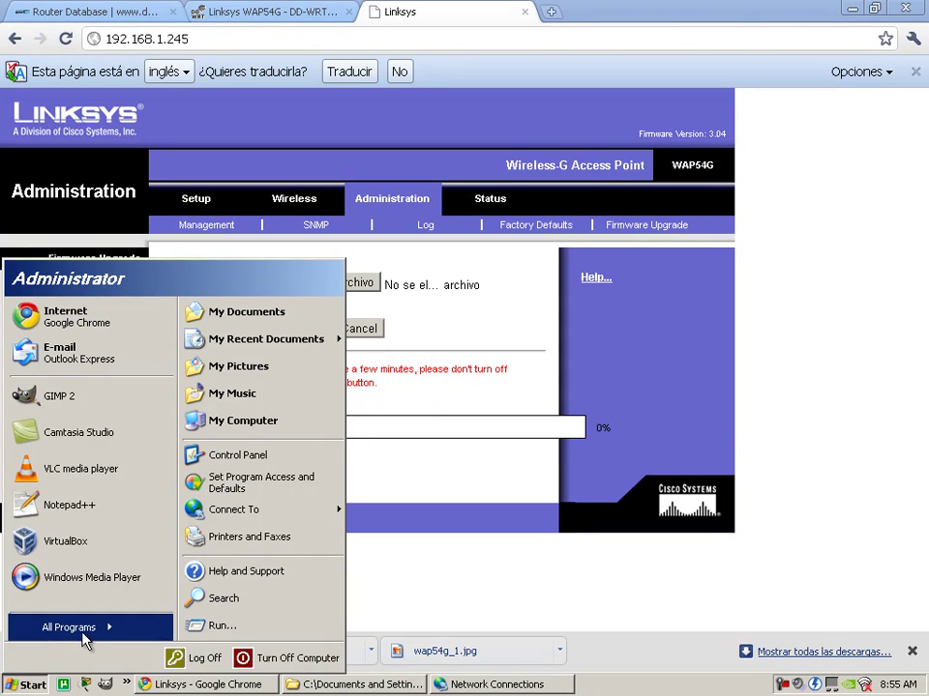
{"action": "mouse_move", "coordinate": [100, 636]}
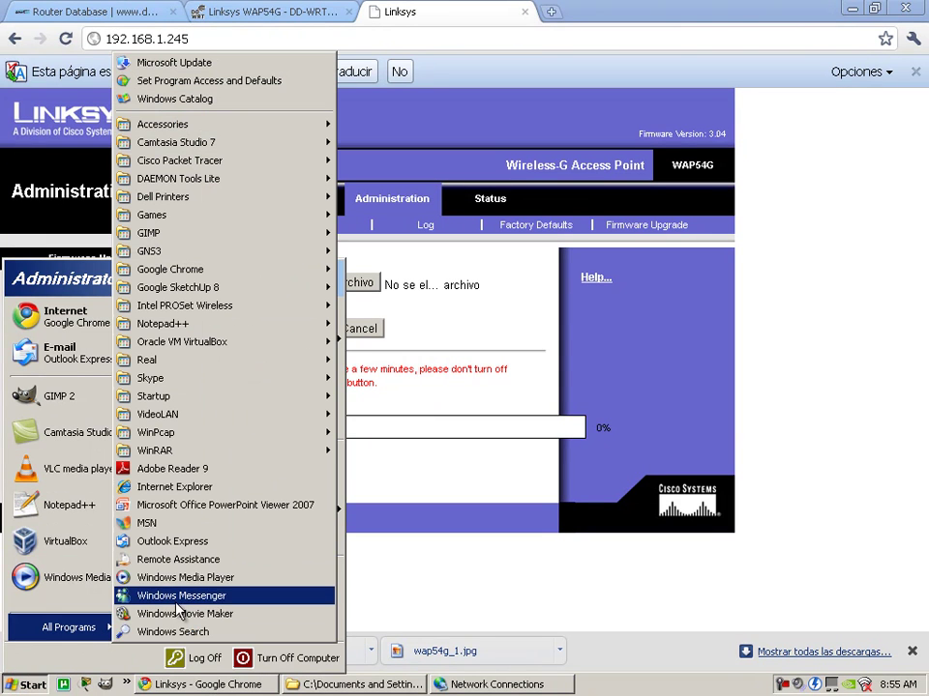
Launch Internet Explorer and load the router at 192.168.1.245 instead of 192.168.1.1.
{"action": "left_click", "coordinate": [196, 488]}
{"action": "type", "text": "192"}
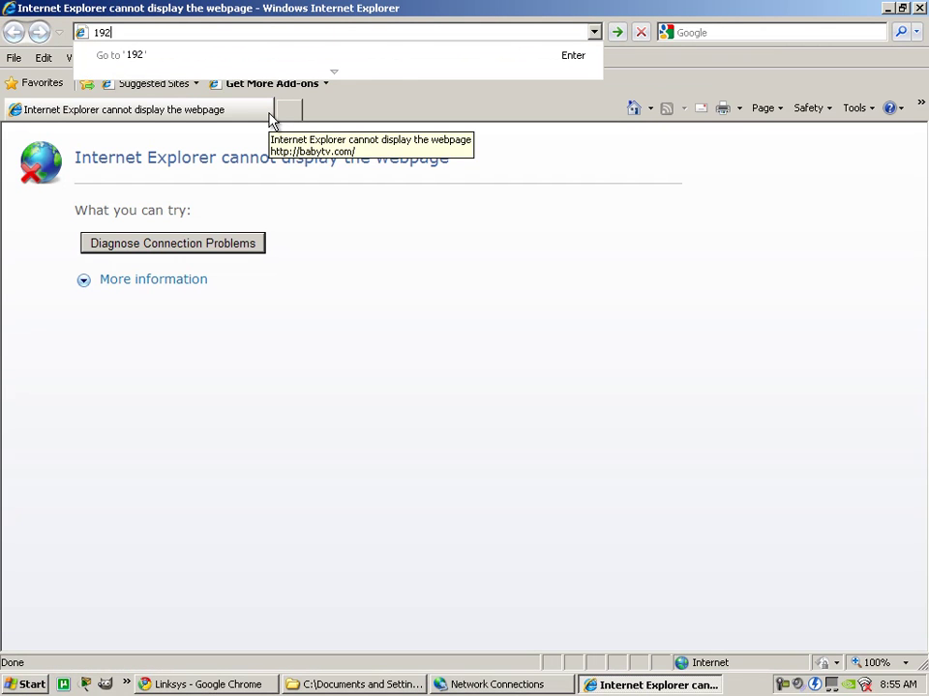
{"action": "type", "text": ".168.1.1"}
{"action": "key", "text": "Return"}
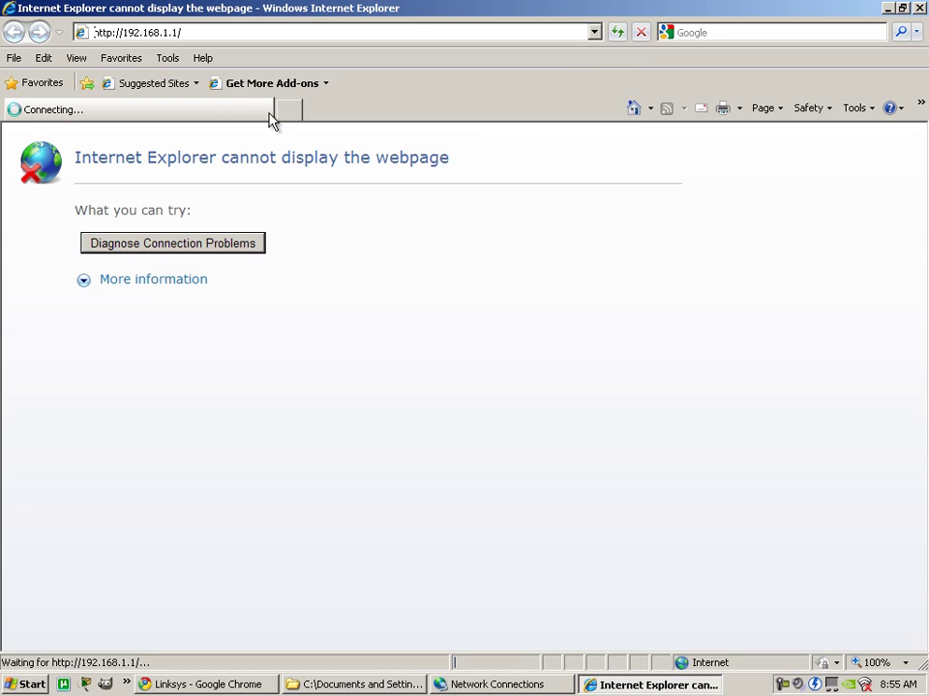
{"action": "left_click", "coordinate": [638, 33]}
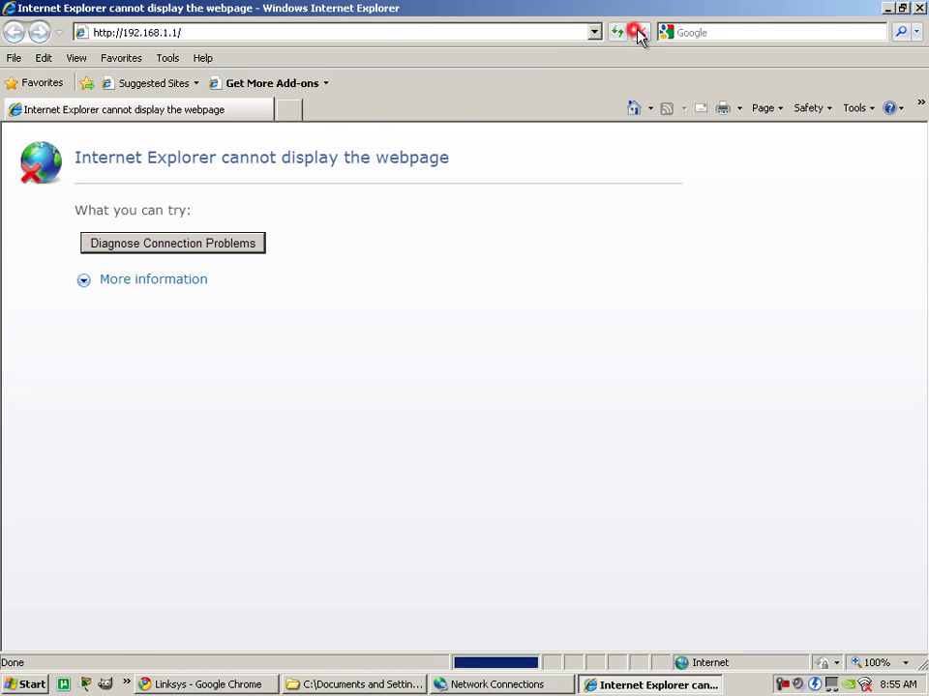
{"action": "double_click", "coordinate": [175, 32]}
{"action": "type", "text": "245"}
{"action": "key", "text": "Return"}
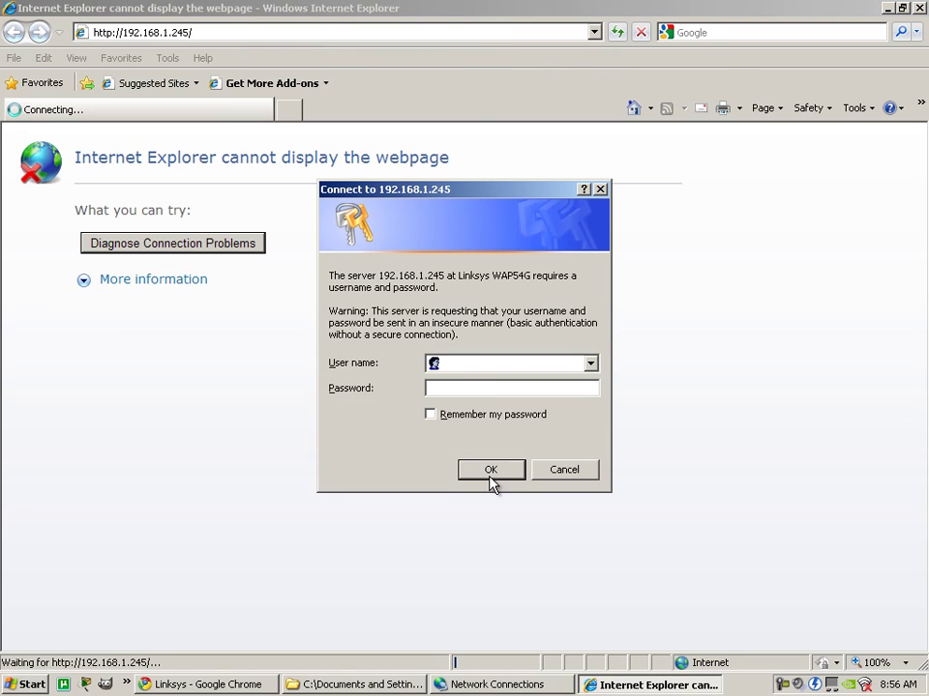
Log in with the router password and go to Administration > Firmware Upgrade.
{"action": "left_click", "coordinate": [464, 389]}
{"action": "type", "text": "admin"}
{"action": "left_click", "coordinate": [480, 469]}
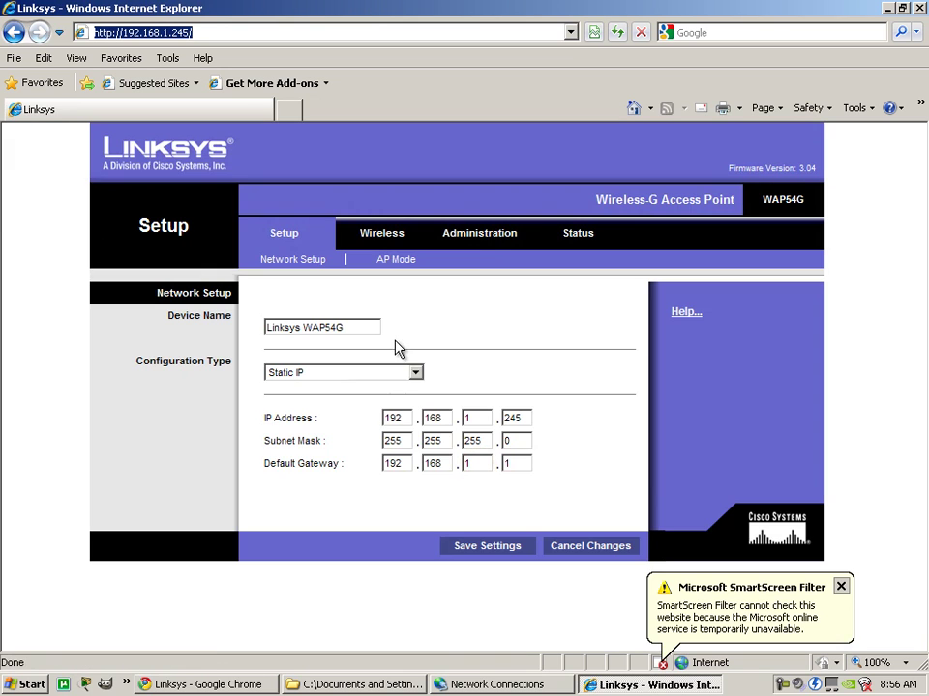
{"action": "left_click", "coordinate": [481, 243]}
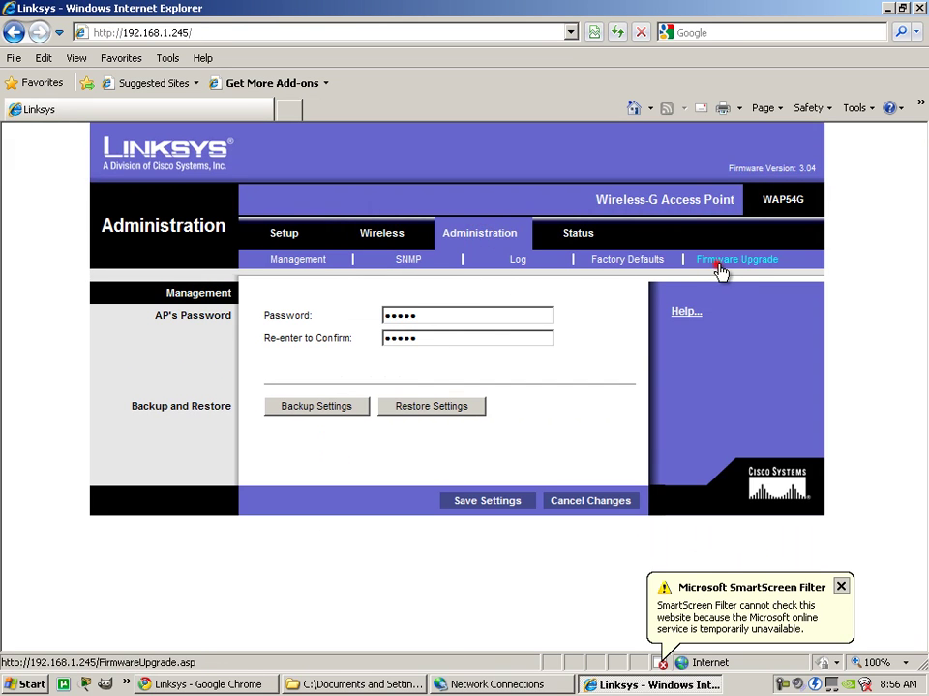
{"action": "left_click", "coordinate": [737, 261]}
Choose dd-wrt.v24_micro_generic.bin from the Desktop and start the upgrade.
{"action": "left_click", "coordinate": [577, 327]}
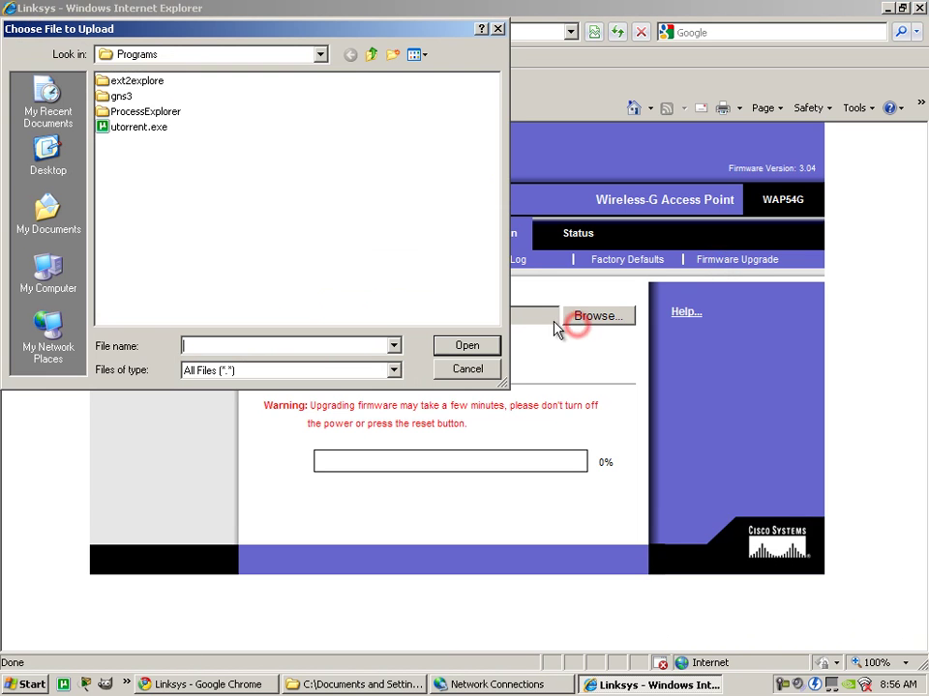
{"action": "left_click", "coordinate": [50, 166]}
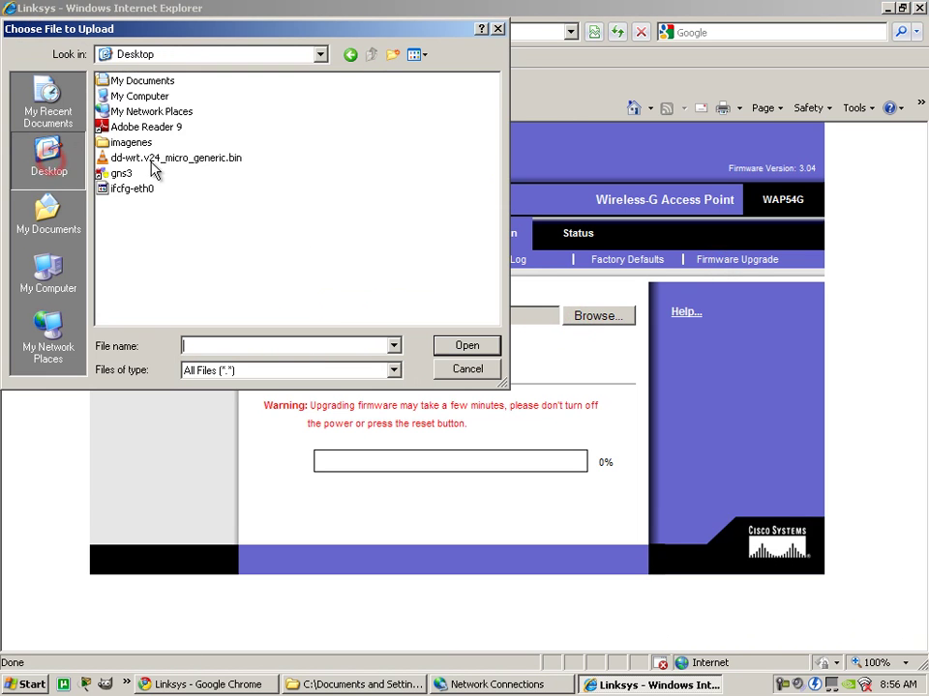
{"action": "double_click", "coordinate": [164, 156]}
{"action": "left_click", "coordinate": [344, 359]}
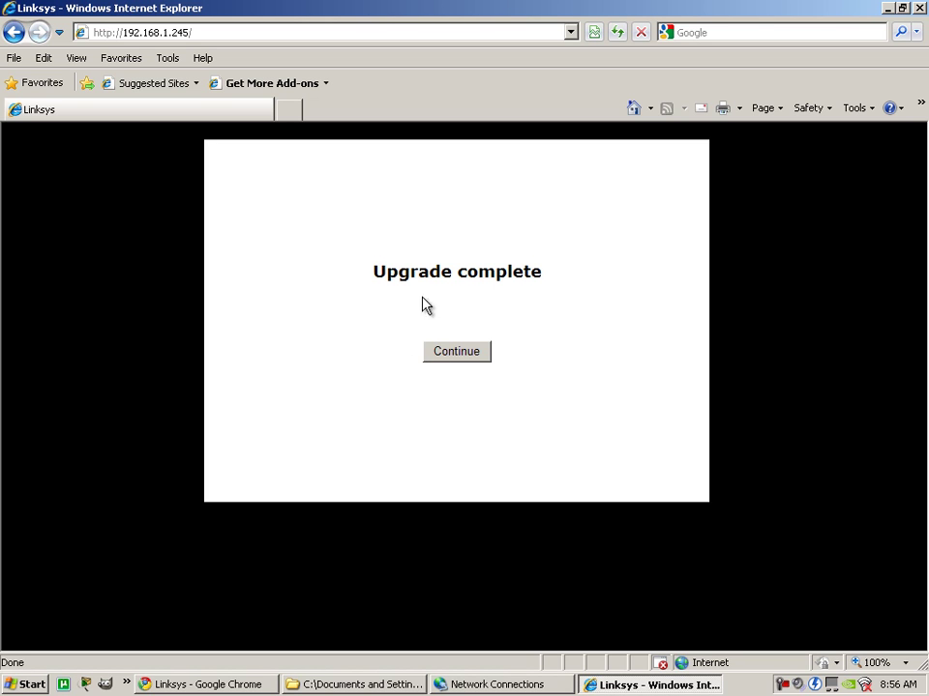
Check the 'Upgrade complete' message and continue to reload FirmwareUpgrade.asp.
{"action": "left_click_drag", "start_coordinate": [369, 274], "coordinate": [522, 285]}
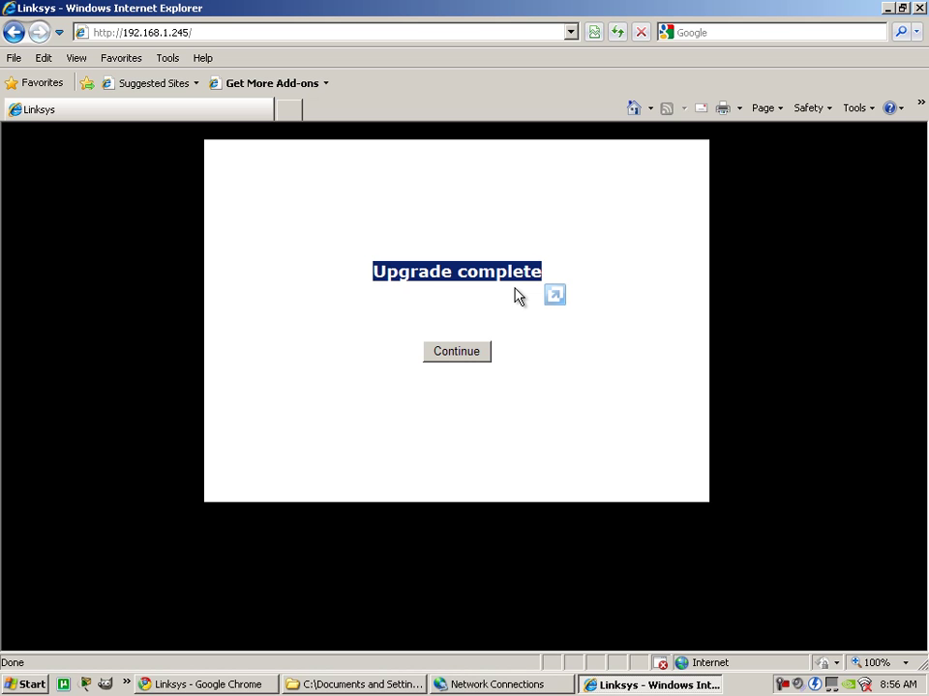
{"action": "left_click", "coordinate": [435, 298]}
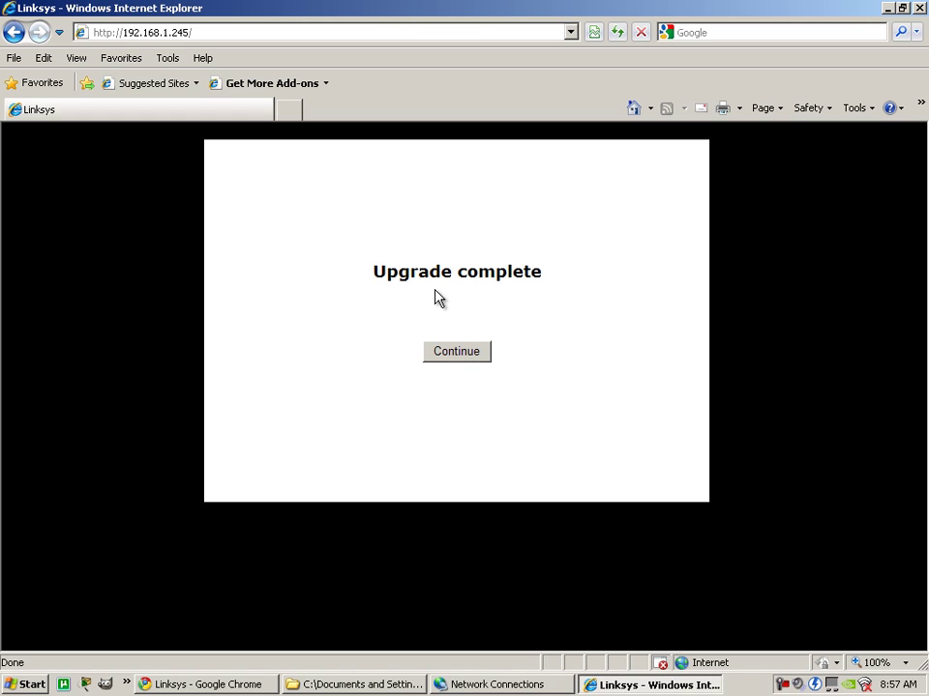
{"action": "left_click_drag", "start_coordinate": [373, 271], "coordinate": [533, 282]}
{"action": "left_click", "coordinate": [528, 315]}
{"action": "left_click", "coordinate": [480, 356]}
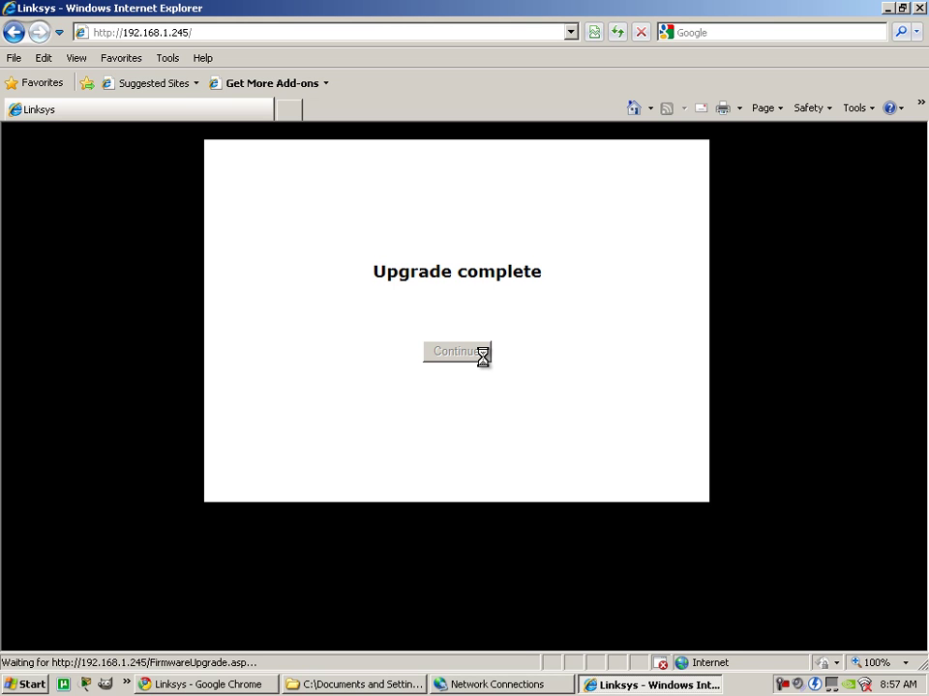
Highlight the wiki's reset instruction and select IE's 192.168.1.245 address.
{"action": "left_click", "coordinate": [234, 686]}
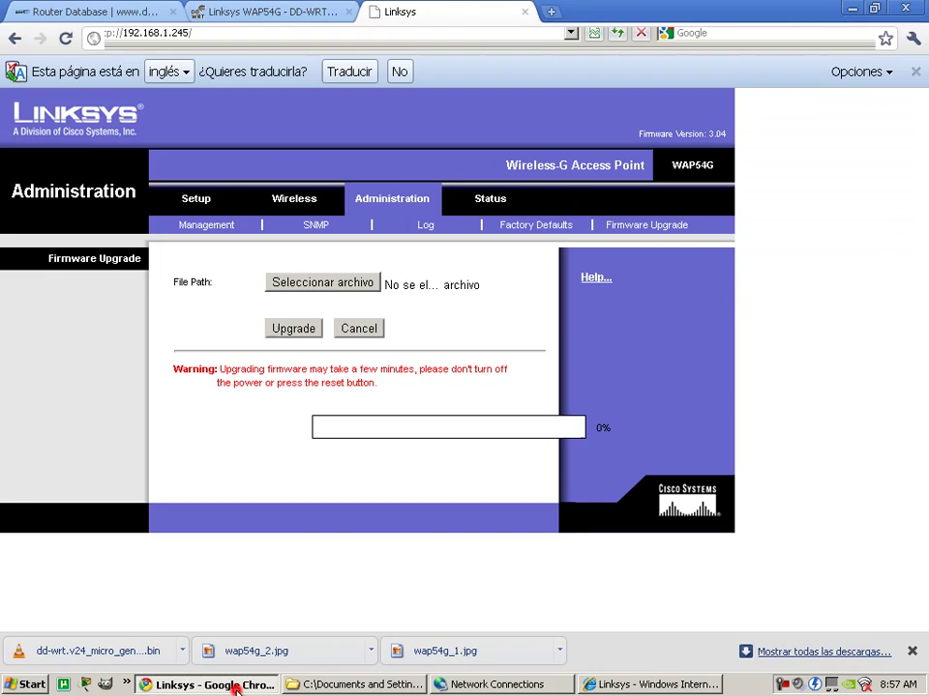
{"action": "left_click", "coordinate": [308, 13]}
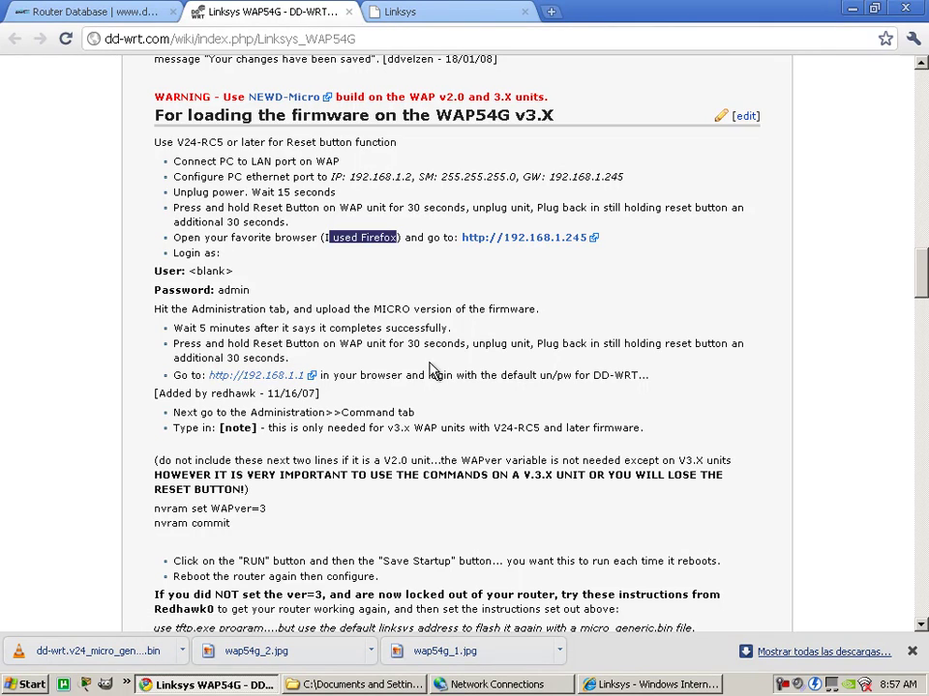
{"action": "triple_click", "coordinate": [287, 358]}
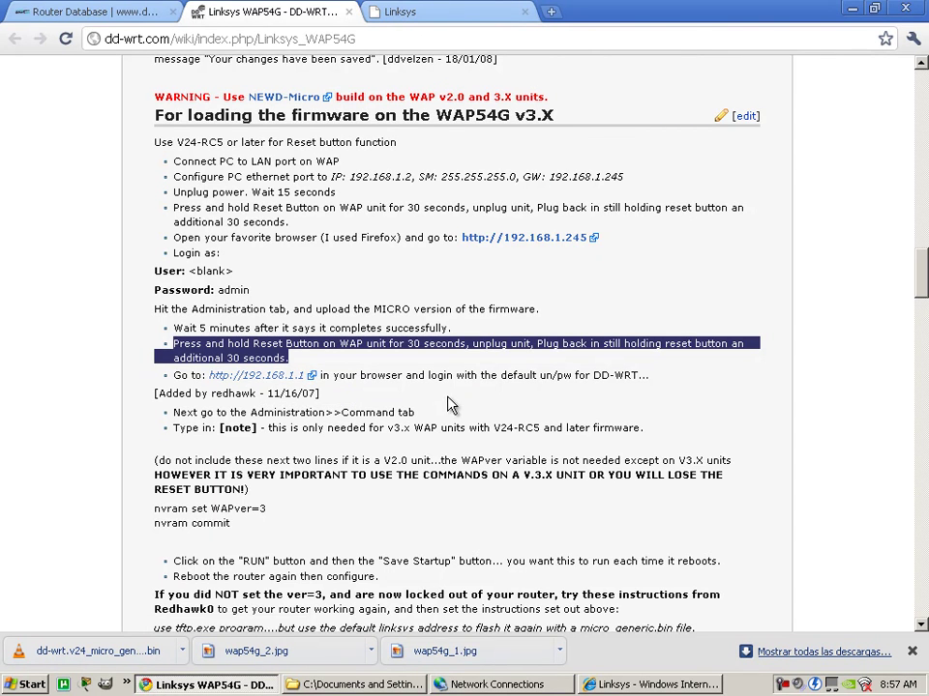
{"action": "left_click", "coordinate": [639, 685]}
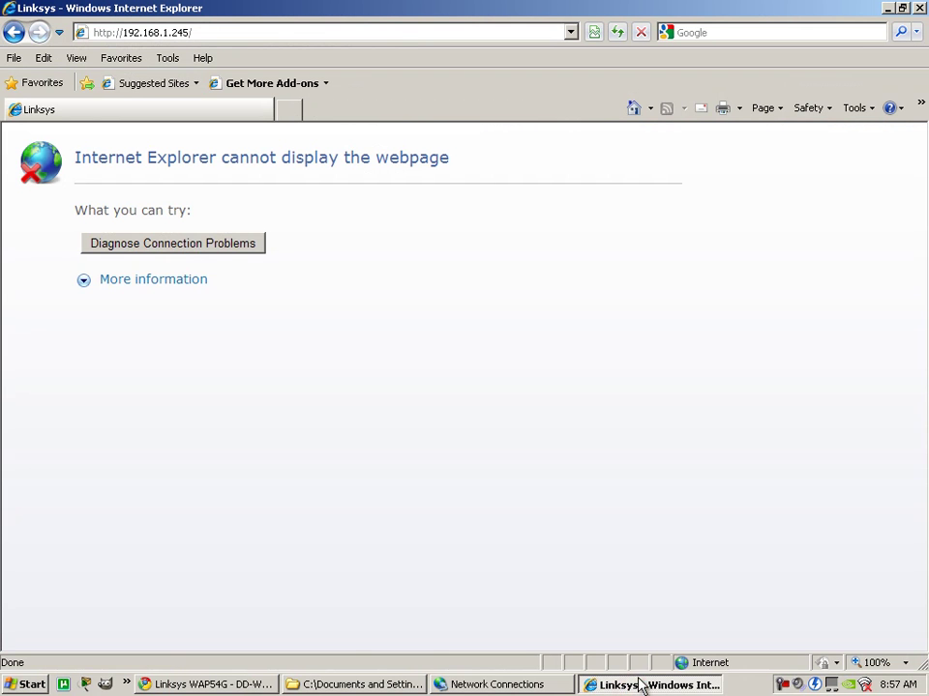
{"action": "left_click", "coordinate": [131, 33]}
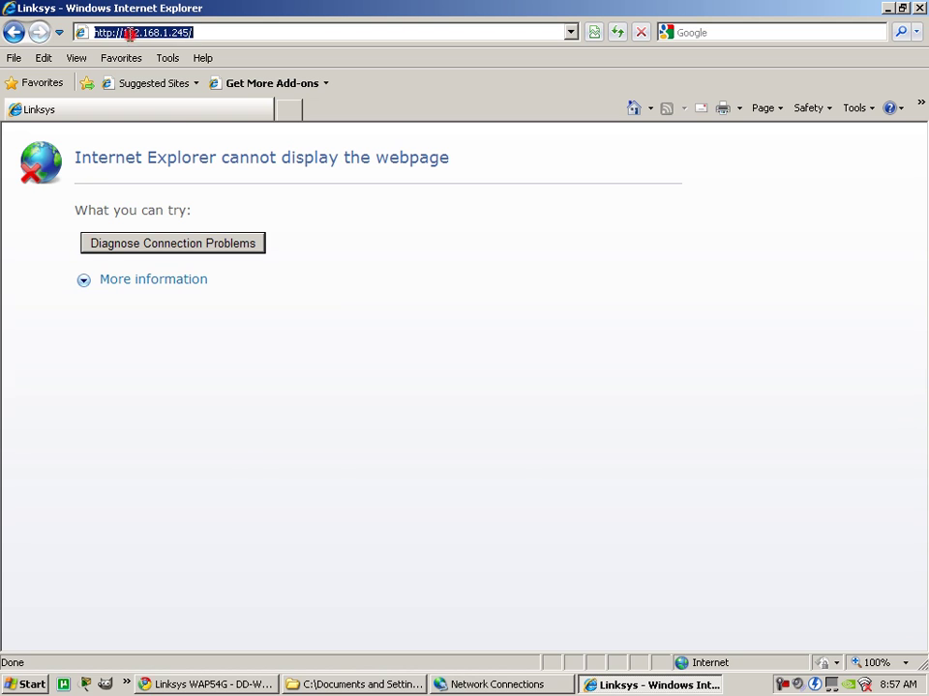
{"action": "left_click", "coordinate": [213, 685]}
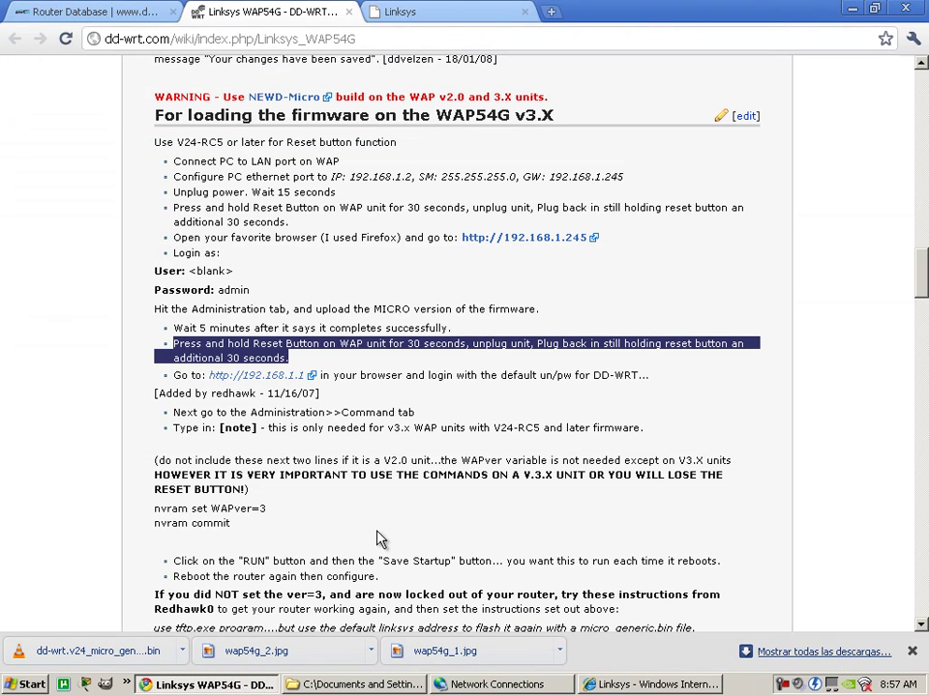
{"action": "right_click", "coordinate": [247, 375]}
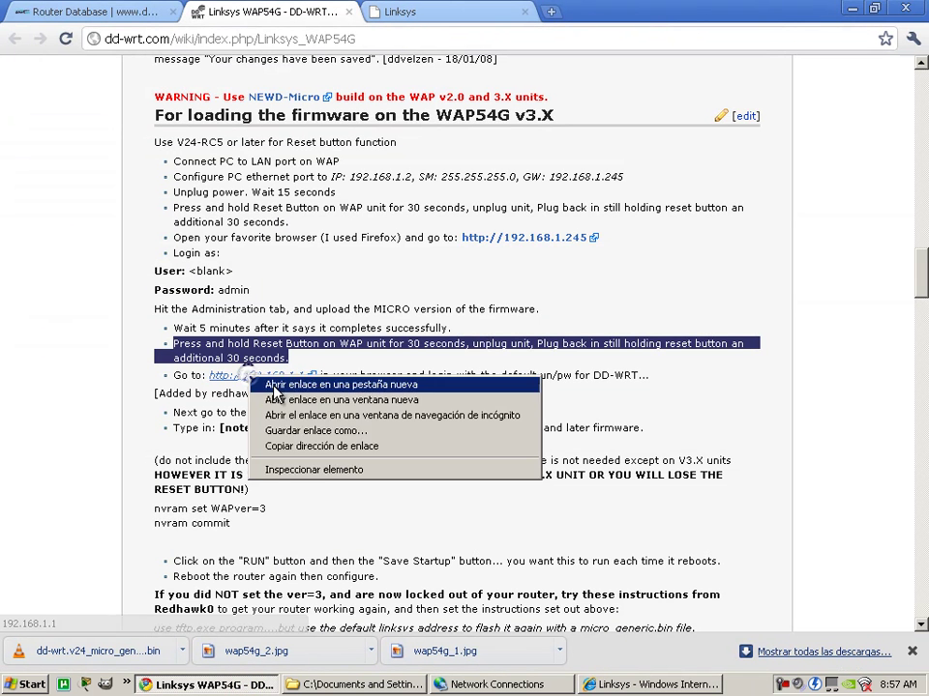
{"action": "left_click", "coordinate": [330, 447]}
{"action": "left_click", "coordinate": [634, 685]}
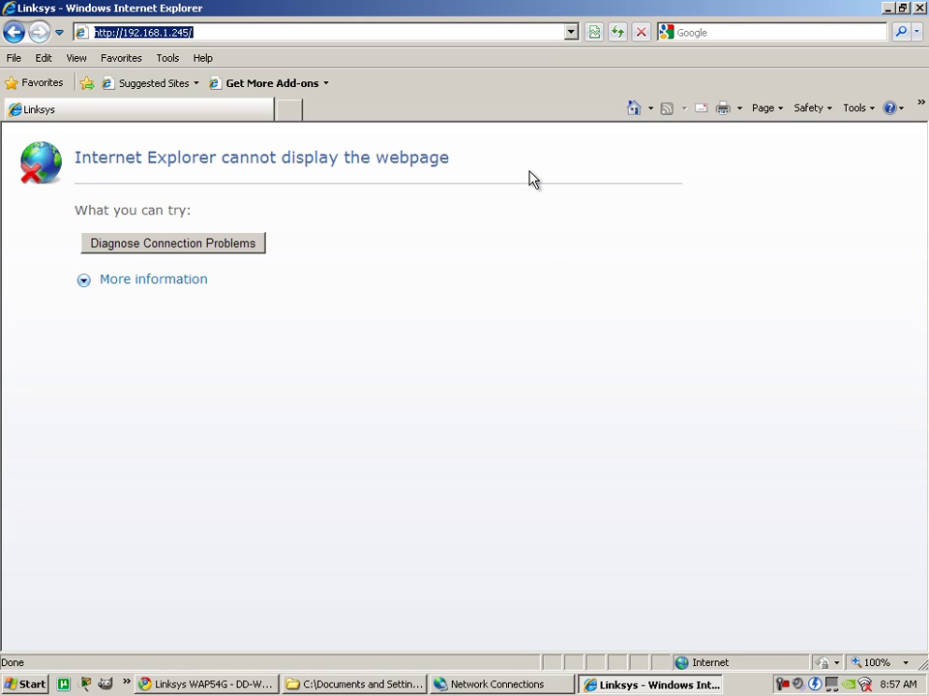
{"action": "key", "text": "End"}
{"action": "key", "text": "BackSpace"}
{"action": "key", "text": "BackSpace"}
{"action": "key", "text": "BackSpace"}
{"action": "key", "text": "BackSpace"}
{"action": "type", "text": "1"}
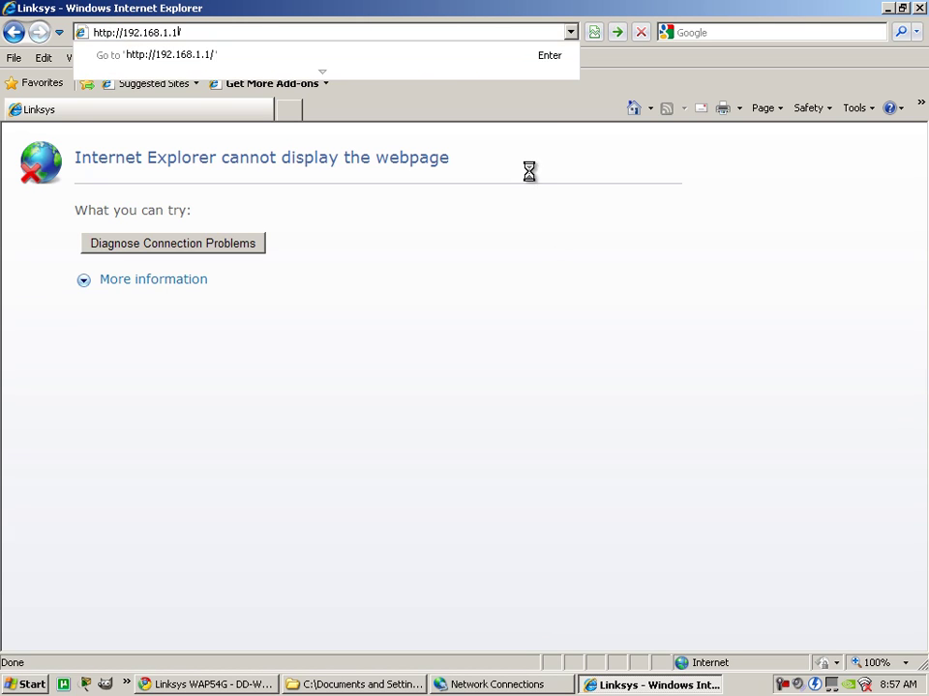
{"action": "key", "text": "Return"}
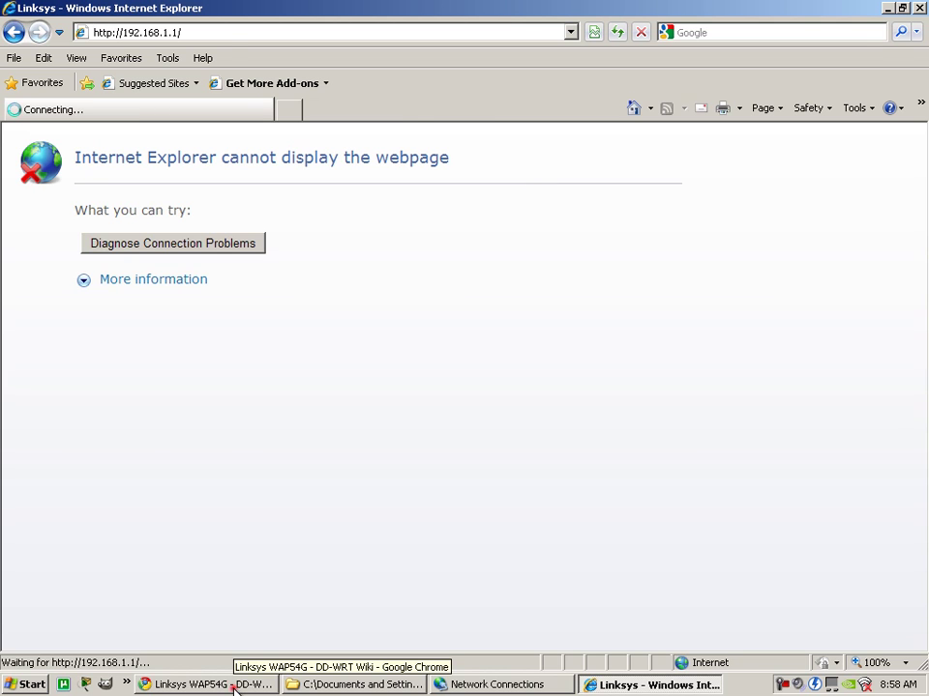
Stop the stalled 192.168.1.1 load and bring Chrome's Linksys upgrade page forward.
{"action": "left_click", "coordinate": [234, 688]}
{"action": "left_click", "coordinate": [611, 687]}
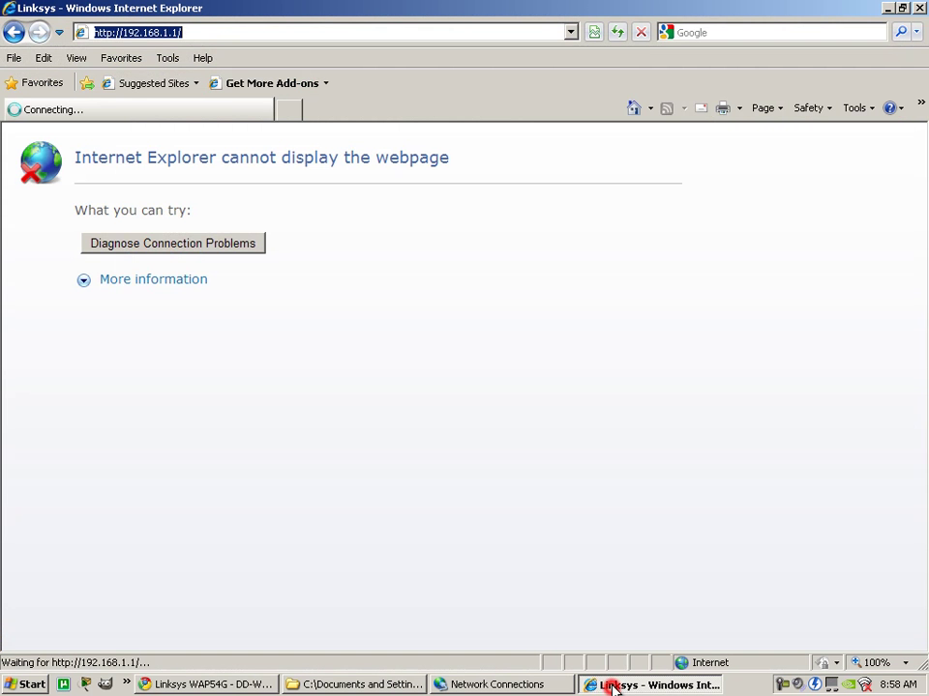
{"action": "left_click", "coordinate": [640, 33]}
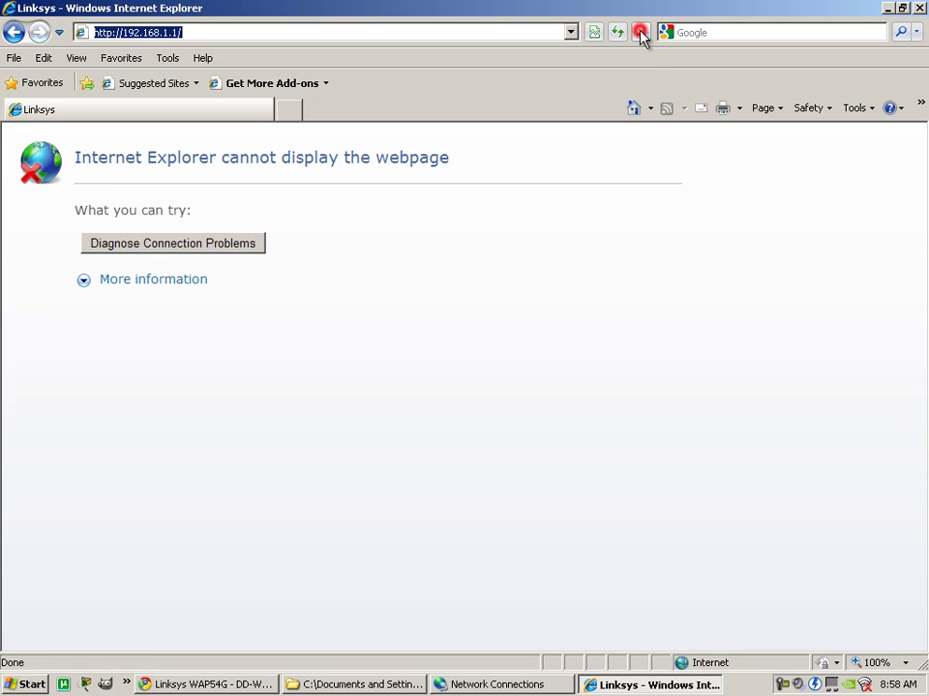
{"action": "left_click", "coordinate": [205, 686]}
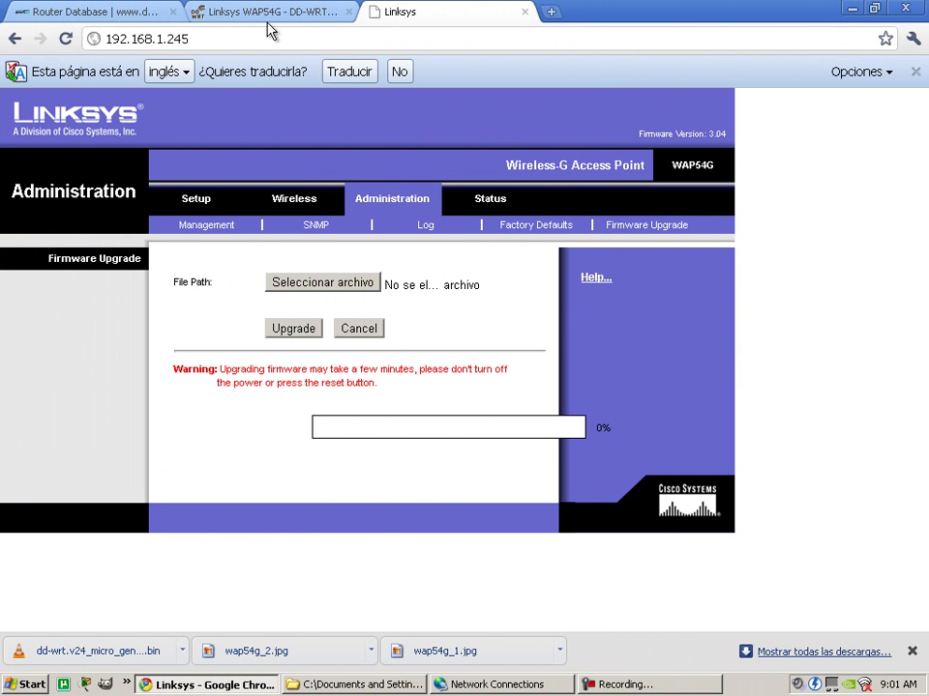
Copy the 192.168.1.1 link address from the Linksys WAP54G DD-WRT wiki page.
{"action": "left_click", "coordinate": [271, 14]}
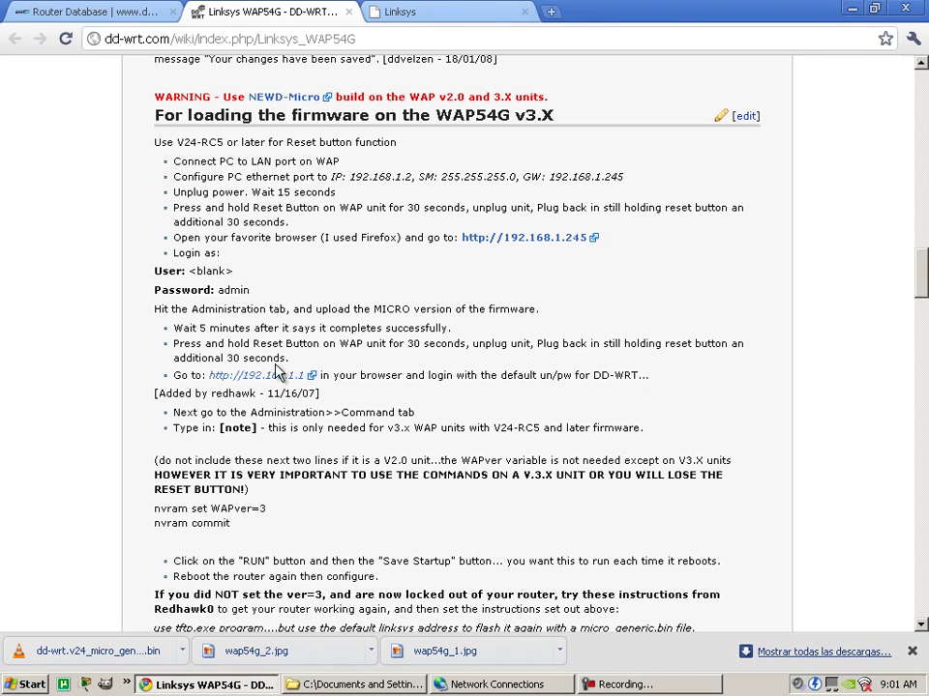
{"action": "left_click_drag", "start_coordinate": [290, 360], "coordinate": [174, 346]}
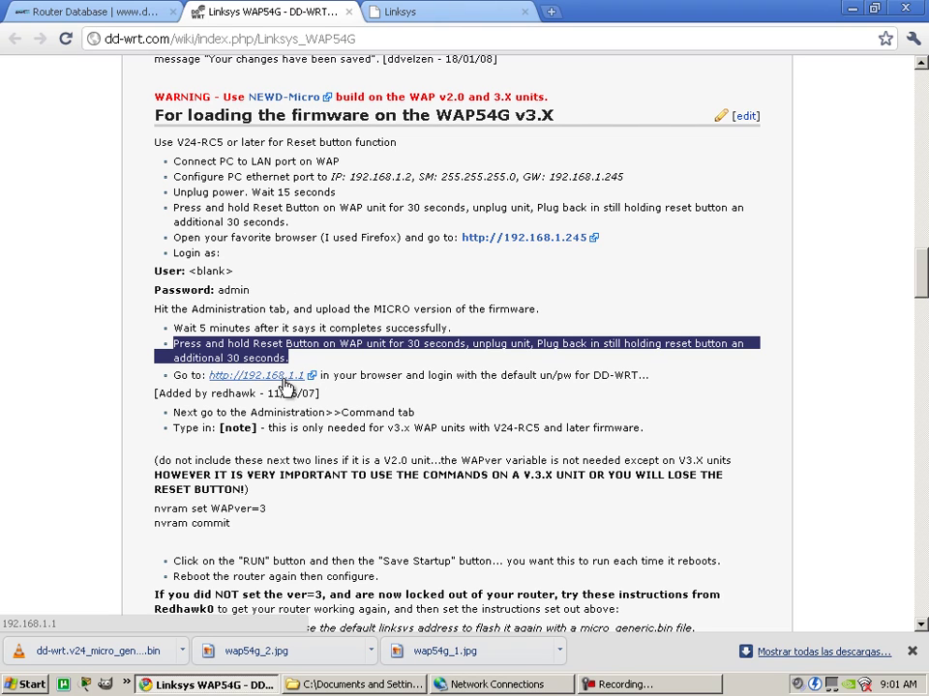
{"action": "right_click", "coordinate": [264, 383]}
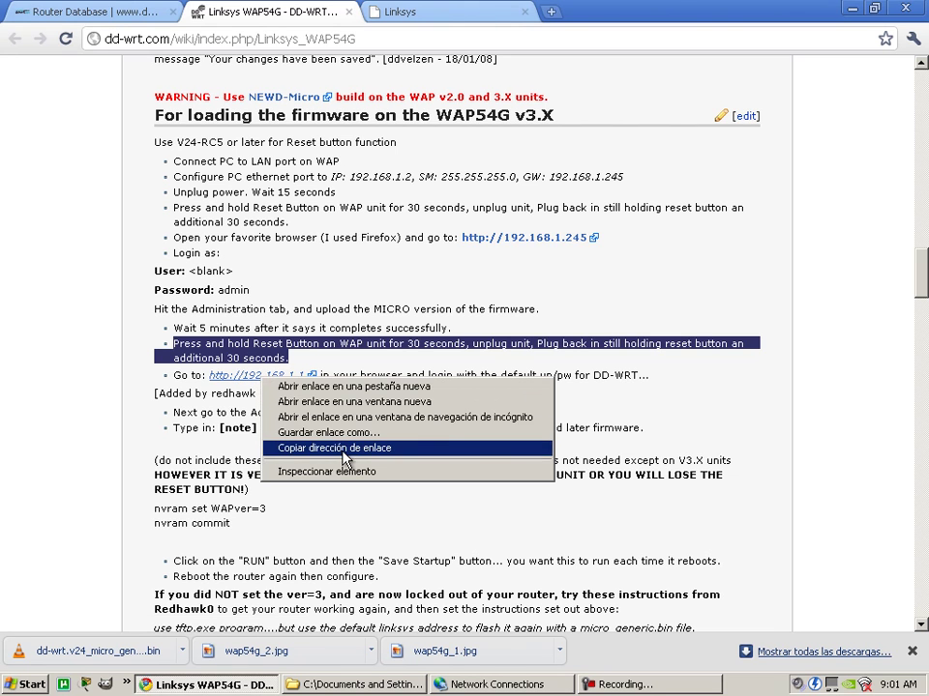
{"action": "left_click", "coordinate": [344, 448]}
Load 192.168.1.1 in a new Chrome tab.
{"action": "key", "text": "ctrl+t"}
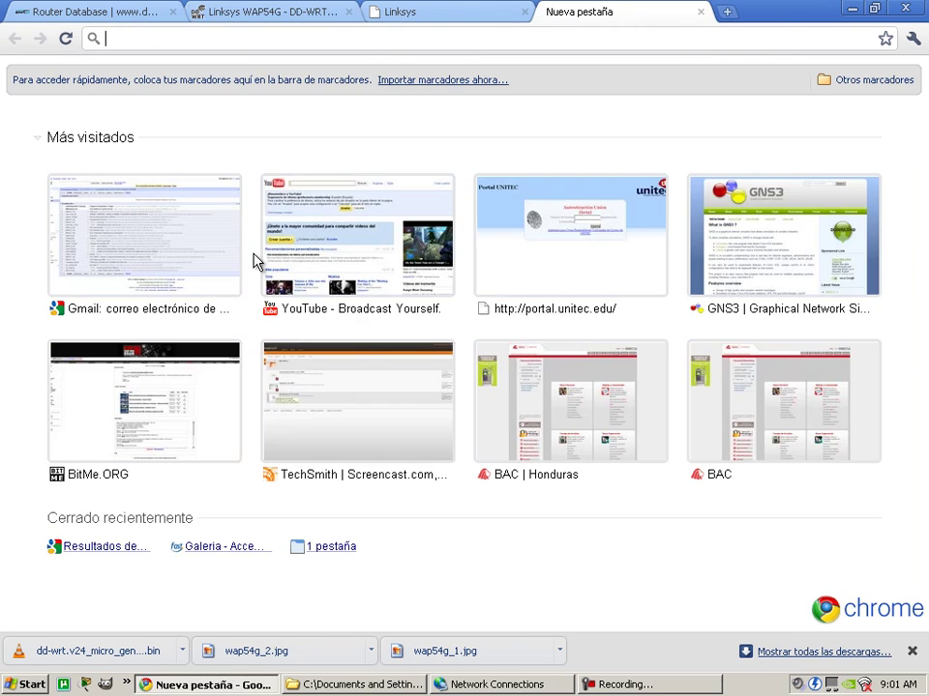
{"action": "type", "text": "v"}
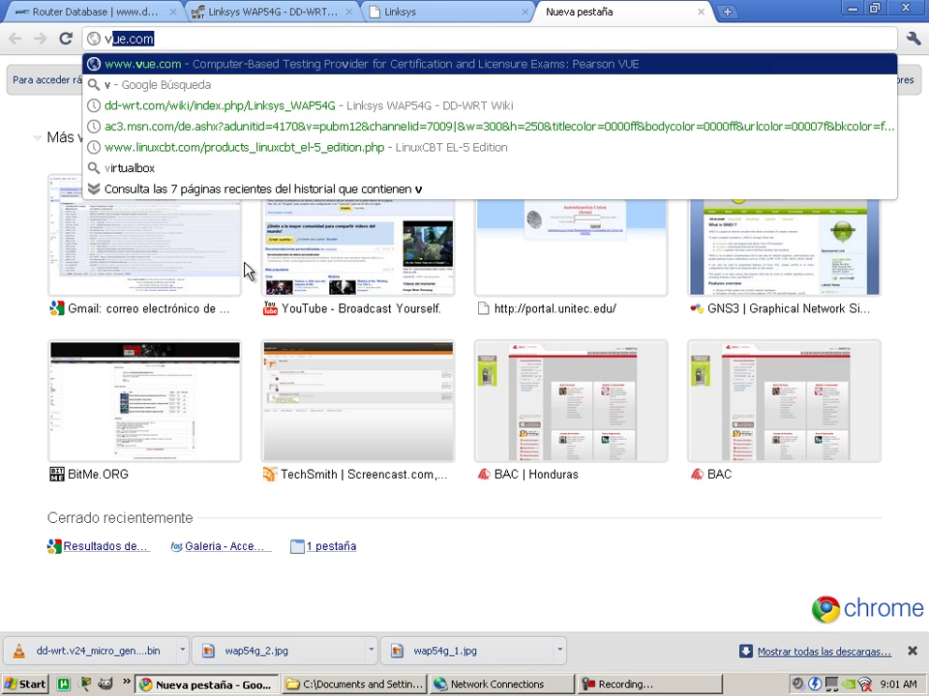
{"action": "key", "text": "BackSpace"}
{"action": "key", "text": "BackSpace"}
{"action": "type", "text": "192.168.1.1"}
{"action": "key", "text": "Return"}
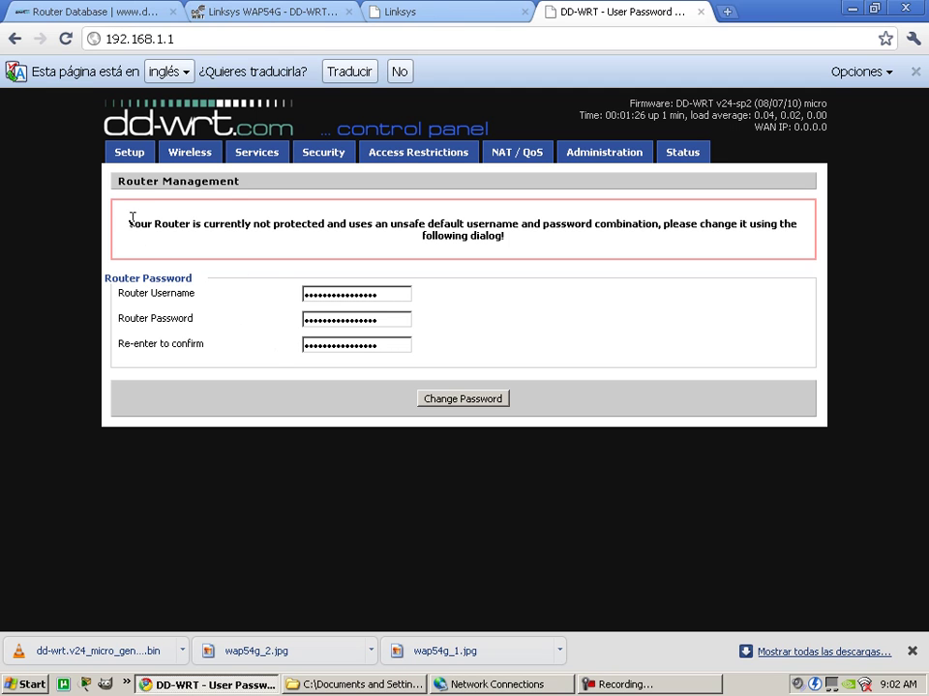
Change the router username to 'root', enter and confirm a new router password, and save.
{"action": "left_click_drag", "start_coordinate": [128, 221], "coordinate": [507, 241]}
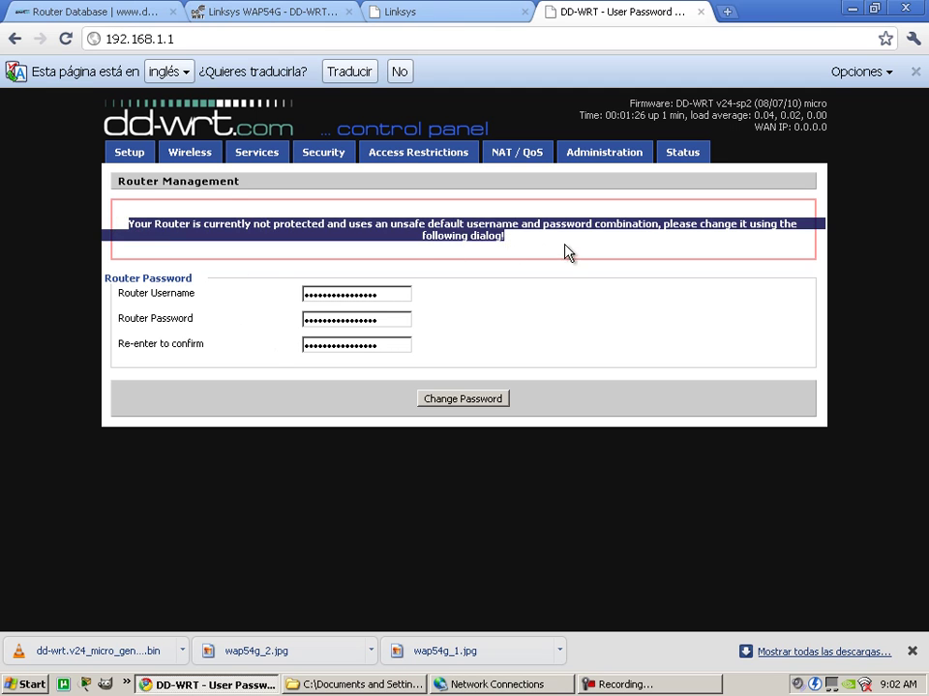
{"action": "left_click", "coordinate": [564, 244]}
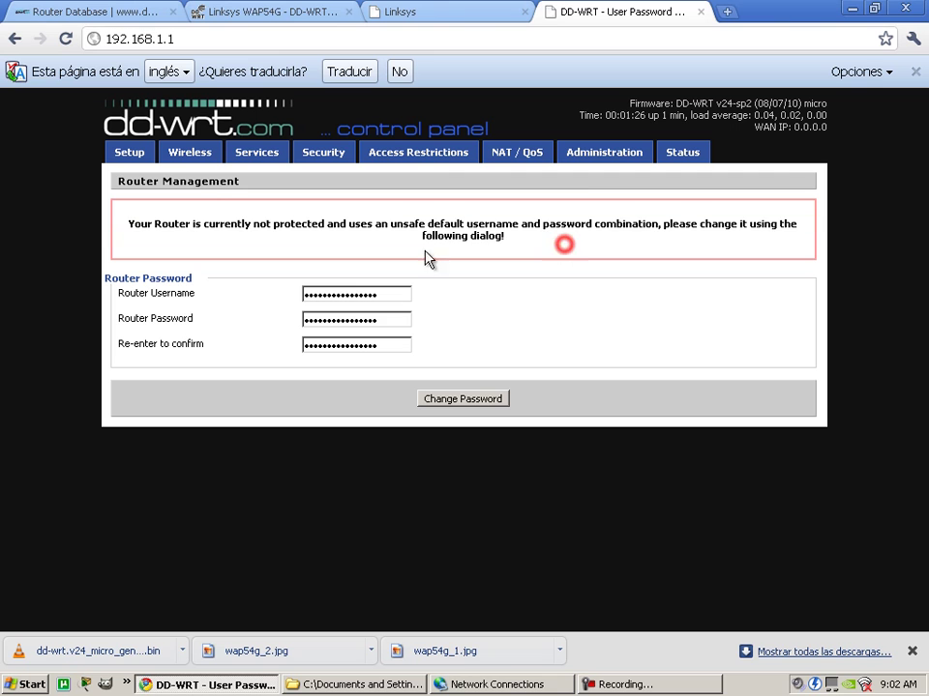
{"action": "double_click", "coordinate": [392, 295]}
{"action": "type", "text": "r"}
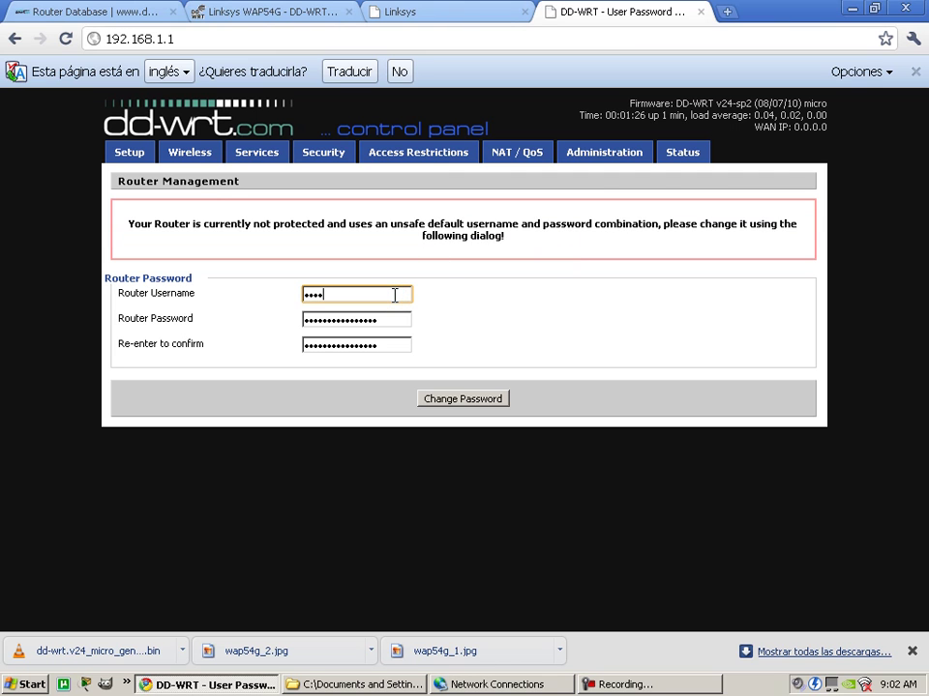
{"action": "type", "text": "oot"}
{"action": "key", "text": "Tab"}
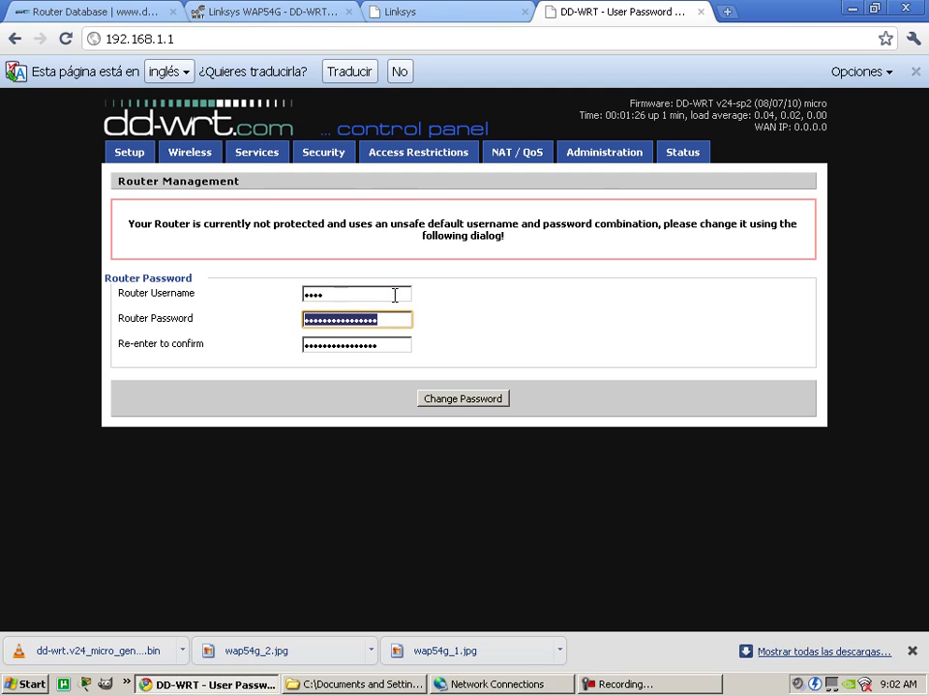
{"action": "type", "text": "1234567"}
{"action": "key", "text": "Tab"}
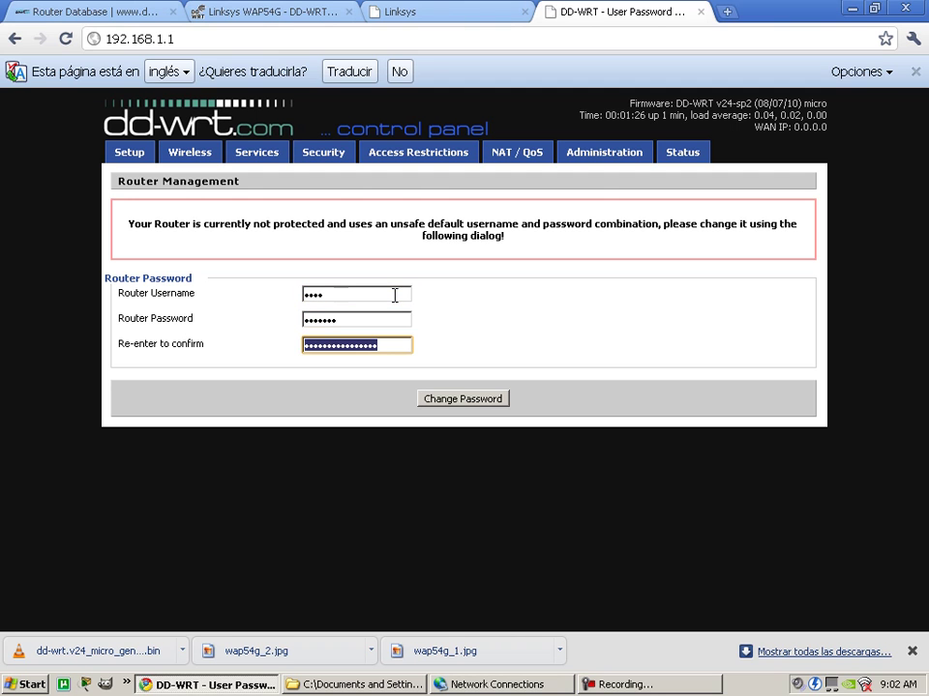
{"action": "type", "text": "12"}
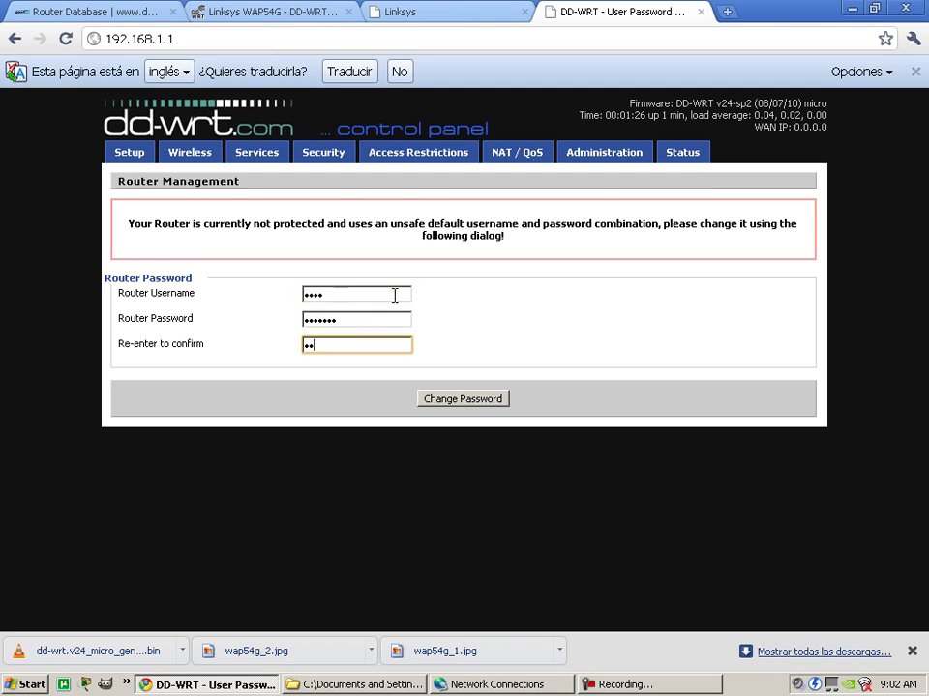
{"action": "type", "text": "34567"}
{"action": "left_click", "coordinate": [455, 397]}
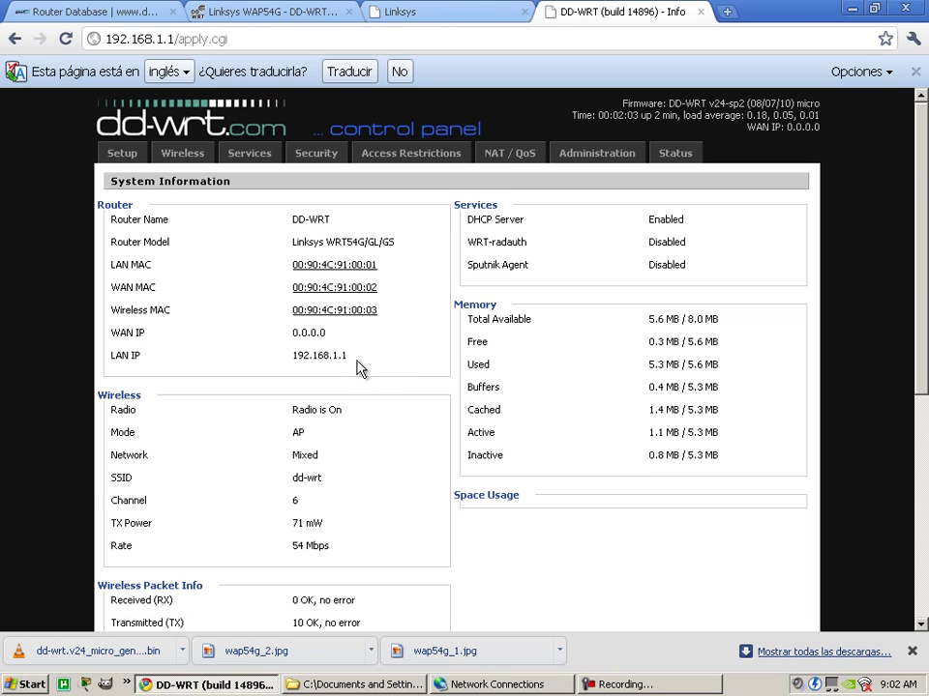
Check the LAN IP 192.168.1.1 listed on the System Information page.
{"action": "scroll", "coordinate": [386, 375], "scroll_direction": "down", "scroll_amount": 2}
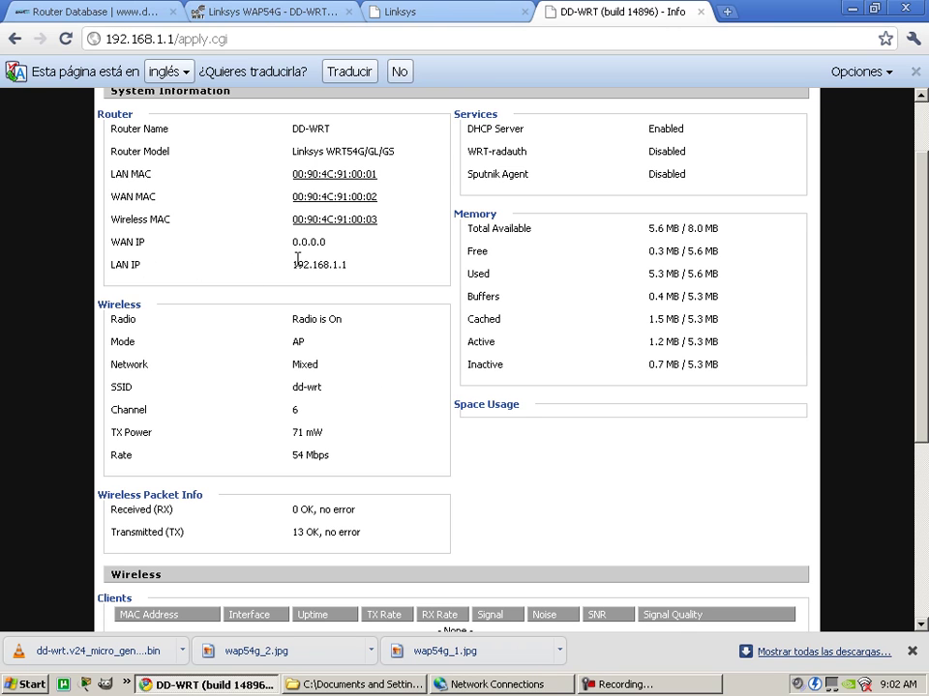
{"action": "mouse_move", "coordinate": [292, 265]}
{"action": "left_mouse_down"}
{"action": "mouse_move", "coordinate": [350, 264]}
{"action": "mouse_move", "coordinate": [281, 234]}
{"action": "mouse_move", "coordinate": [292, 242]}
{"action": "left_mouse_up"}
{"action": "left_click", "coordinate": [353, 253]}
{"action": "triple_click", "coordinate": [291, 268]}
{"action": "left_click", "coordinate": [374, 274]}
Close the wap54g_2.jpg photo and the imagenes folder, returning to the Info page top.
{"action": "left_click", "coordinate": [394, 686]}
{"action": "double_click", "coordinate": [198, 178]}
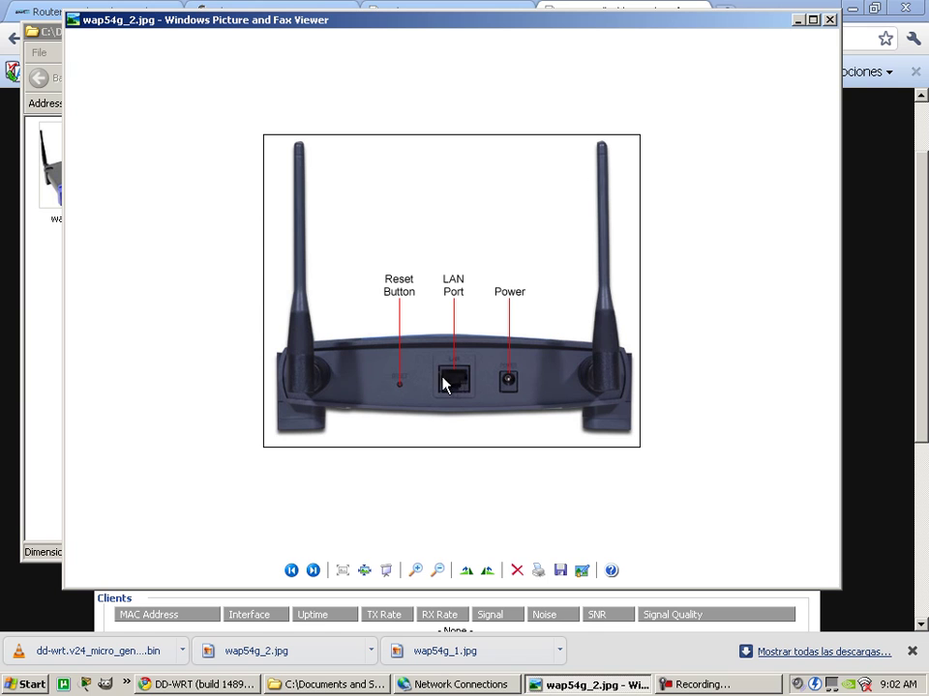
{"action": "left_click", "coordinate": [829, 19]}
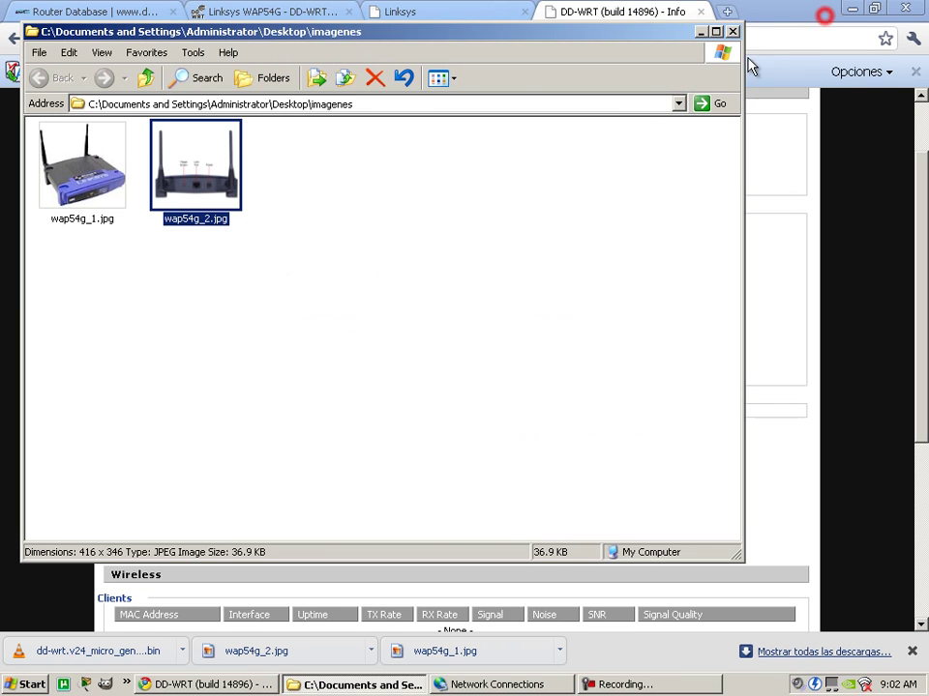
{"action": "left_click", "coordinate": [732, 31]}
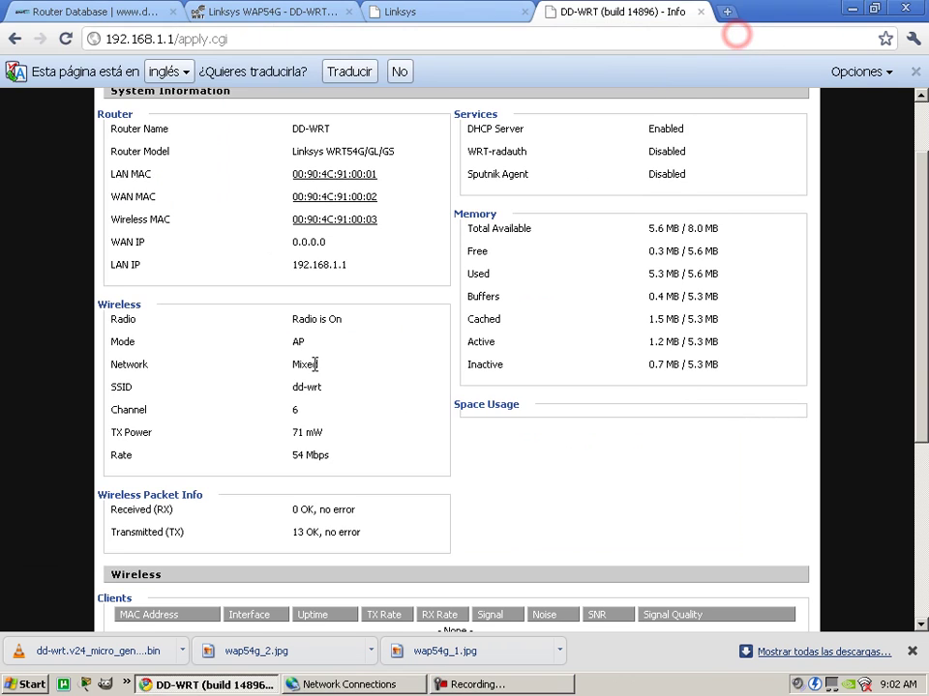
{"action": "scroll", "coordinate": [374, 360], "scroll_direction": "up", "scroll_amount": 2}
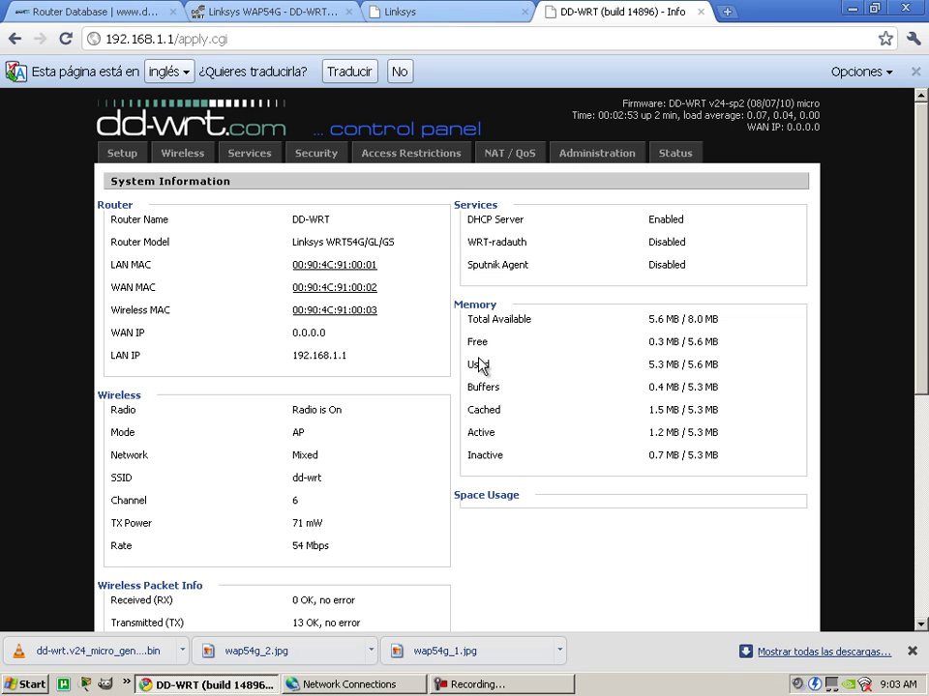
Log in to Administration as 'root', then switch to the Status overview.
{"action": "left_click", "coordinate": [593, 161]}
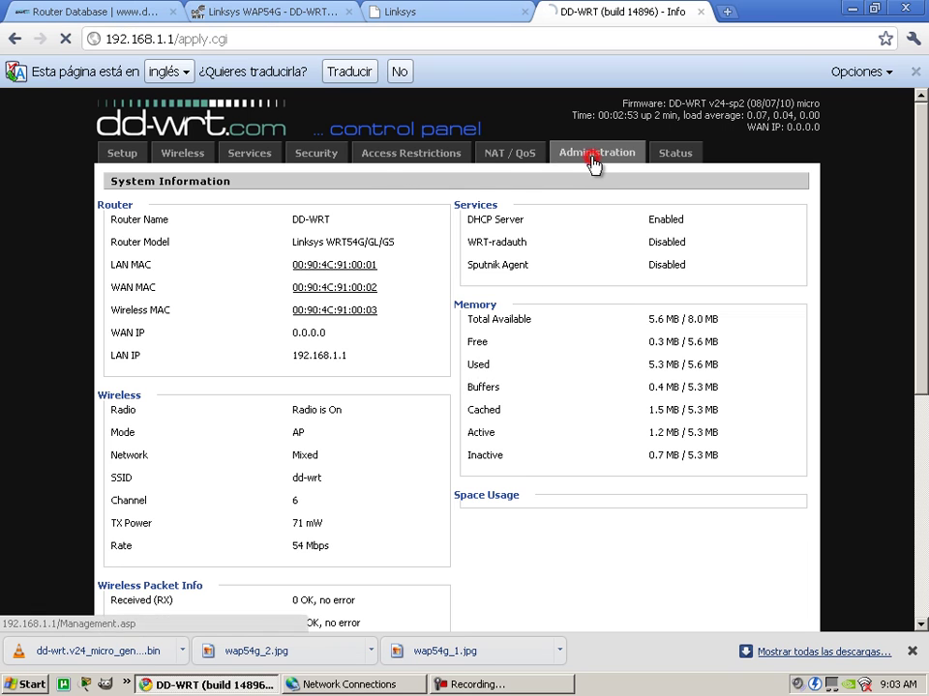
{"action": "type", "text": "root"}
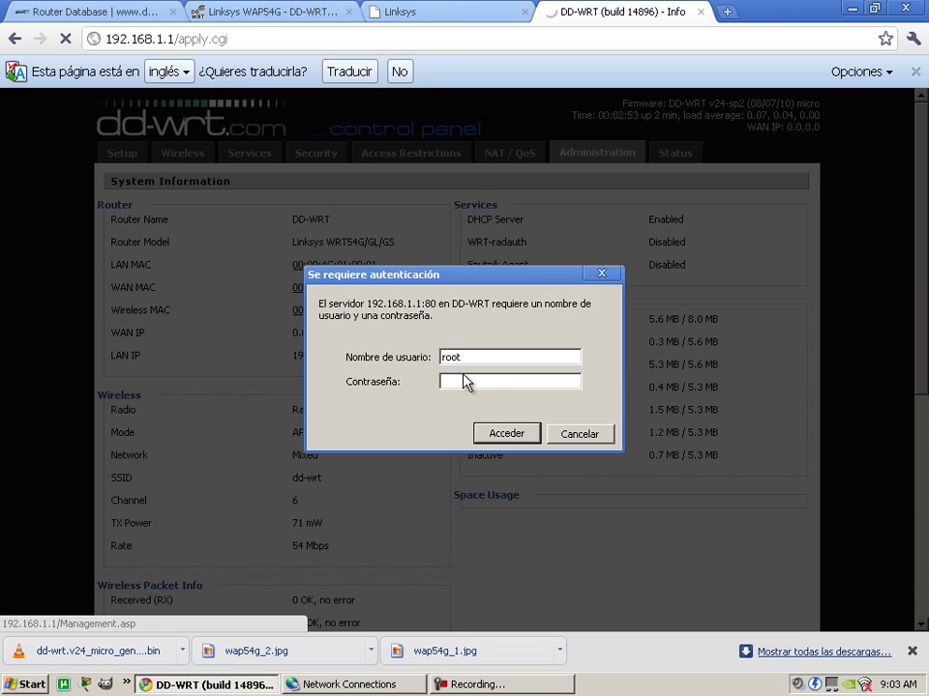
{"action": "left_click", "coordinate": [528, 434]}
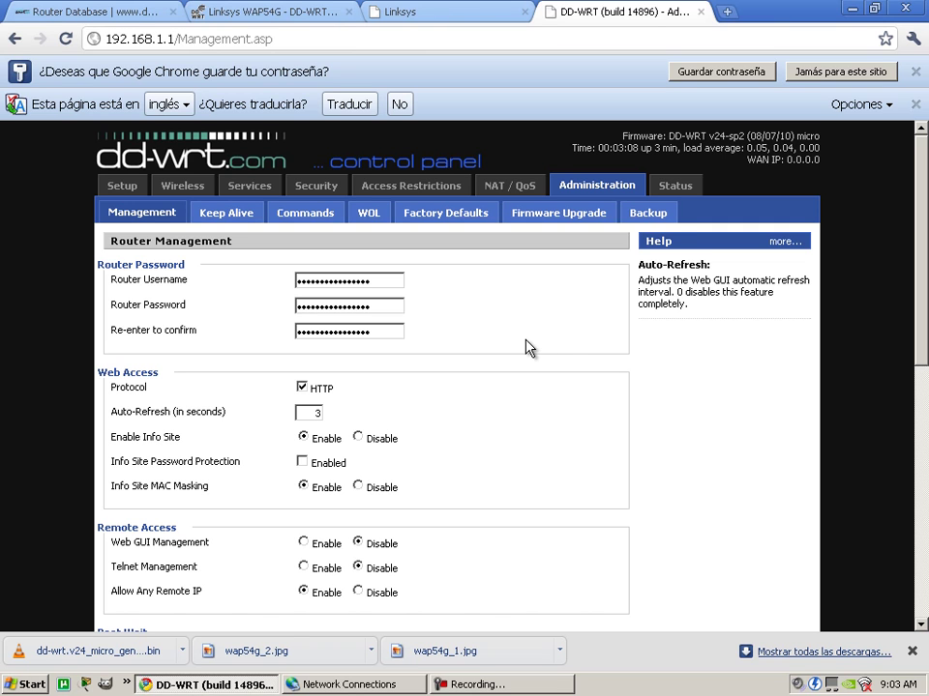
{"action": "left_click", "coordinate": [667, 186]}
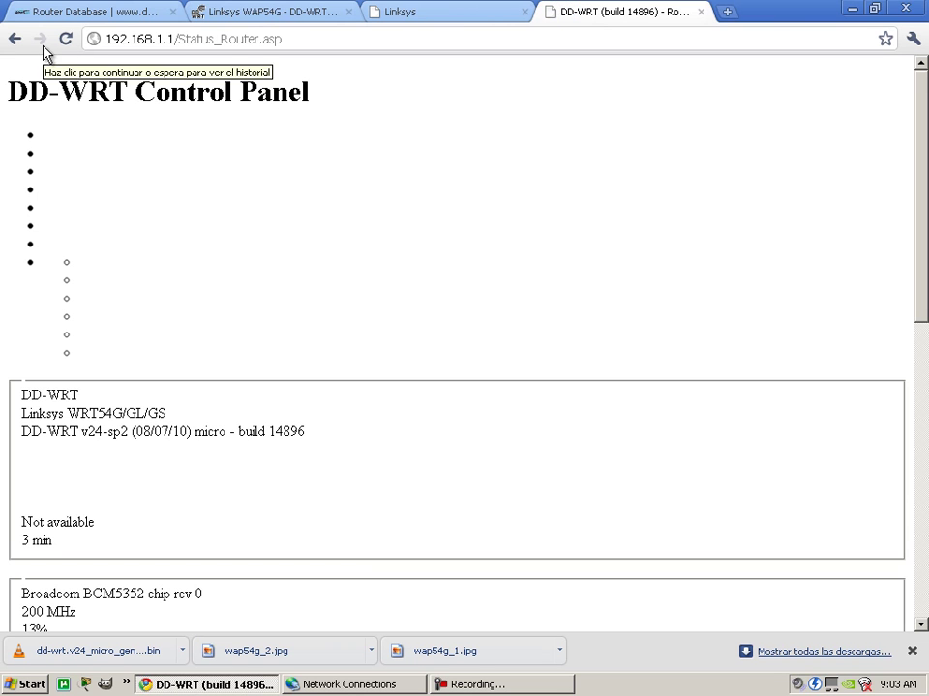
Reload the status page and view the WAN subtab's DHCP status and traffic graph.
{"action": "left_click", "coordinate": [72, 40]}
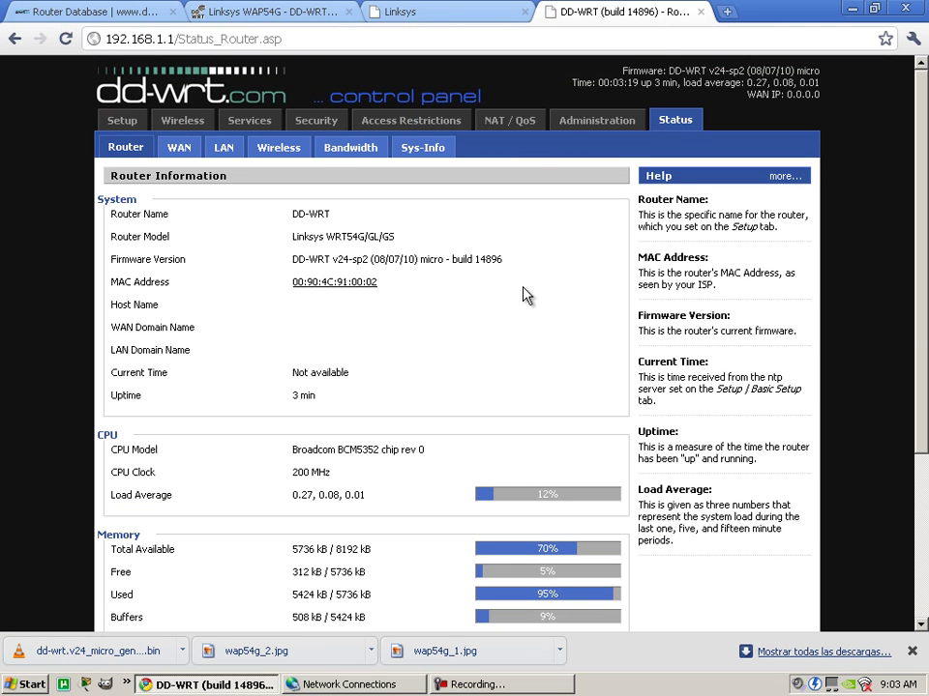
{"action": "left_click", "coordinate": [179, 148]}
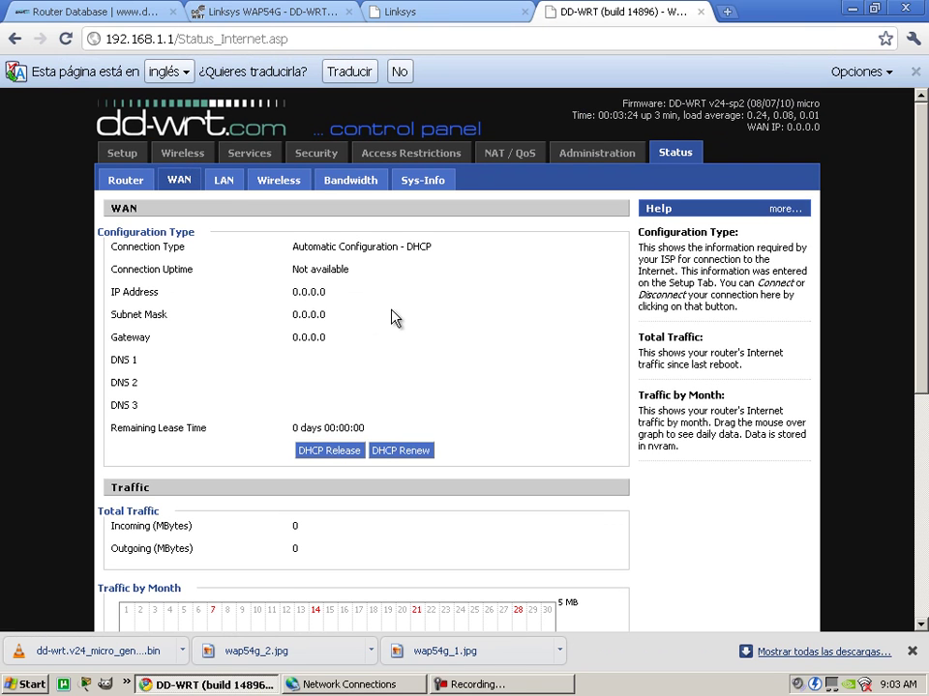
{"action": "scroll", "coordinate": [420, 318], "scroll_direction": "down", "scroll_amount": 2}
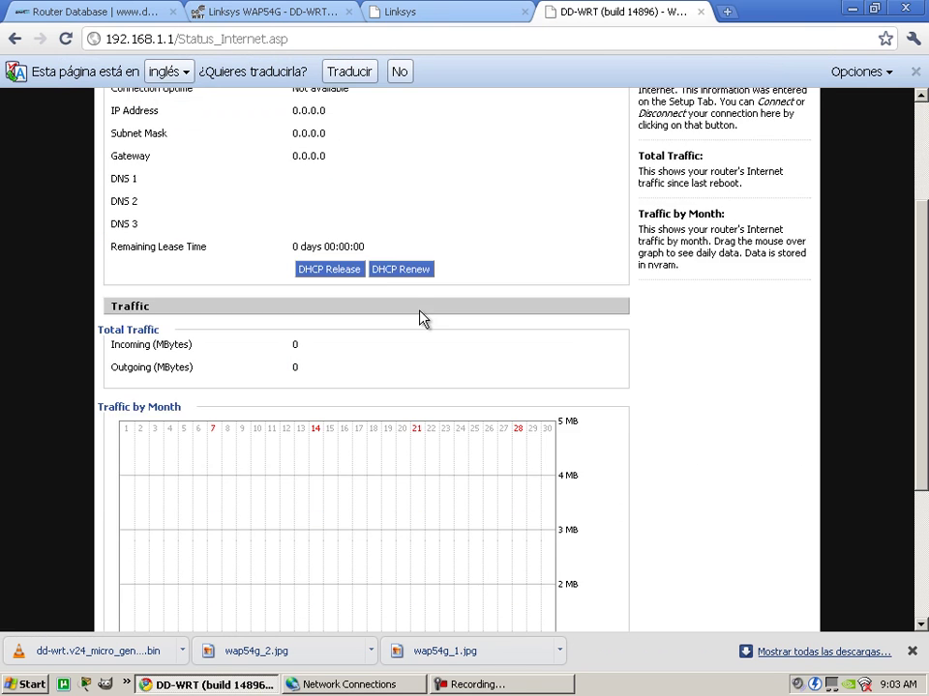
{"action": "scroll", "coordinate": [411, 334], "scroll_direction": "down", "scroll_amount": 3}
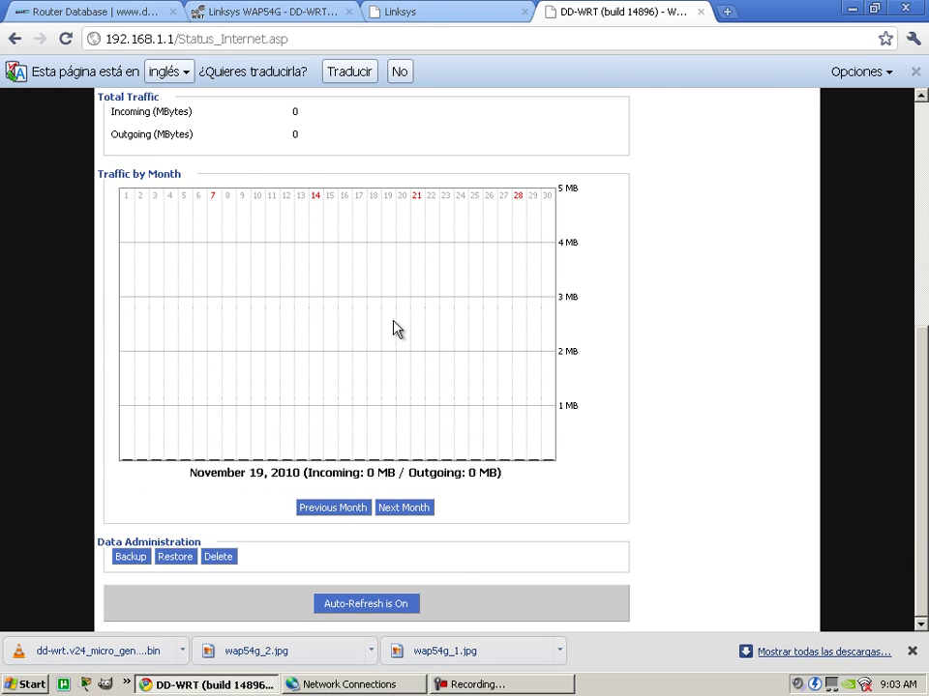
{"action": "scroll", "coordinate": [437, 234], "scroll_direction": "up", "scroll_amount": 5}
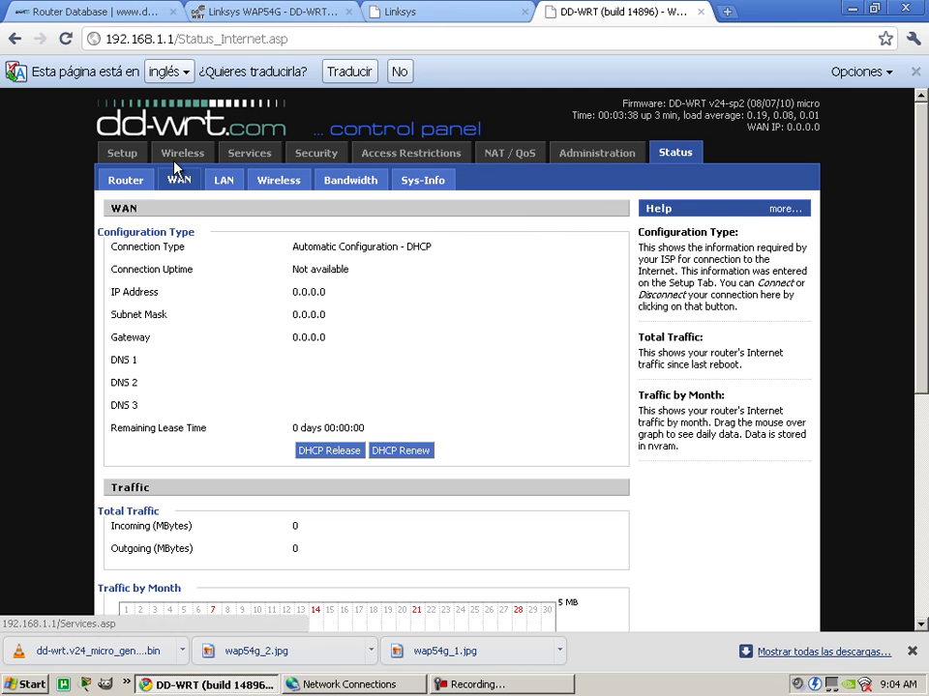
Go to Setup > VLANs and review the VLAN 0 / VLAN 1 port table.
{"action": "left_click", "coordinate": [119, 151]}
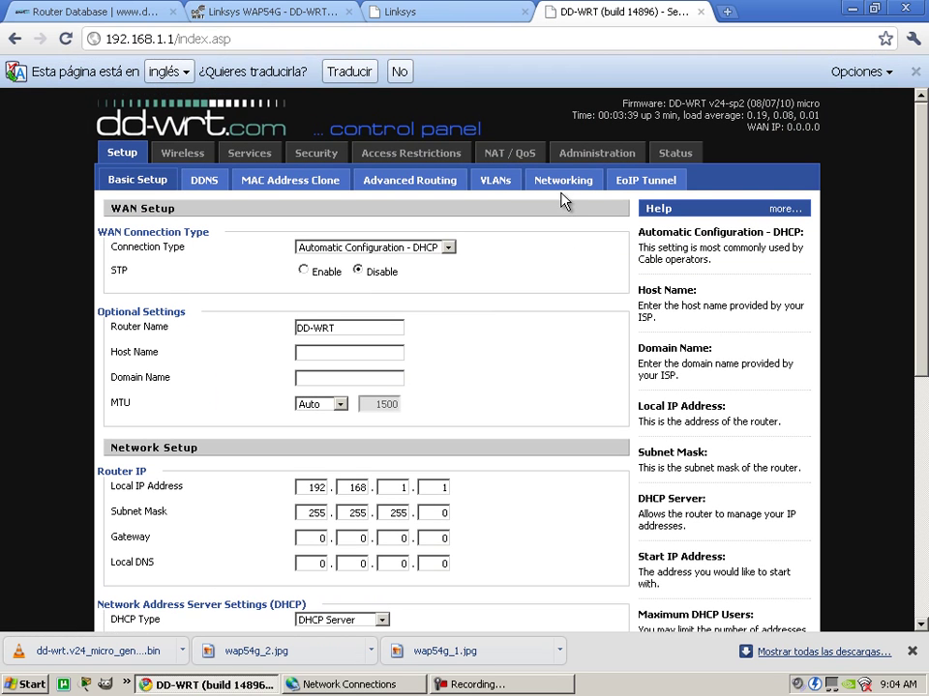
{"action": "left_click", "coordinate": [496, 184]}
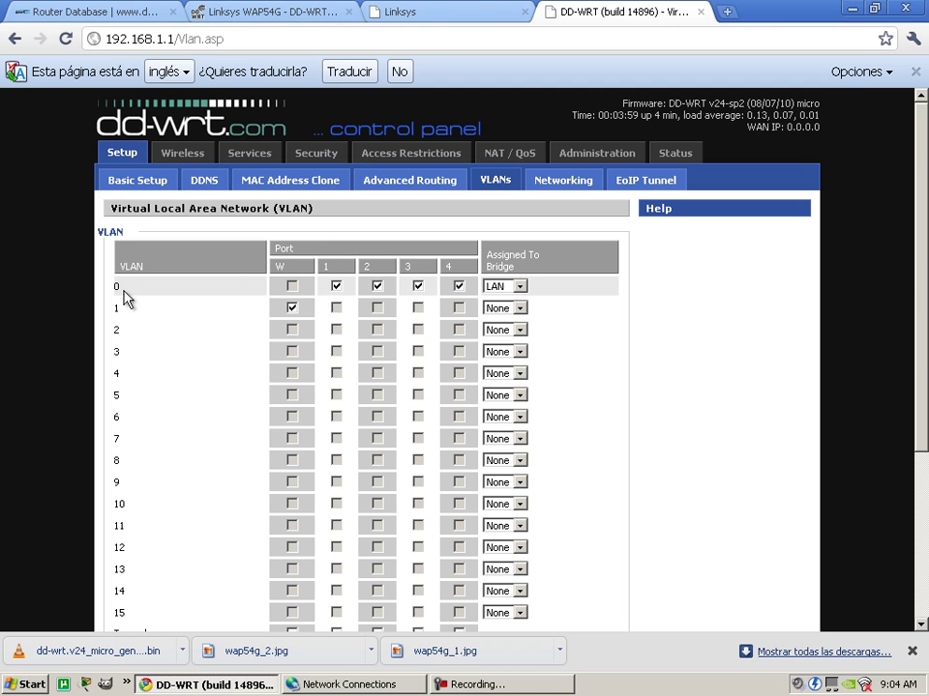
{"action": "left_click", "coordinate": [292, 308]}
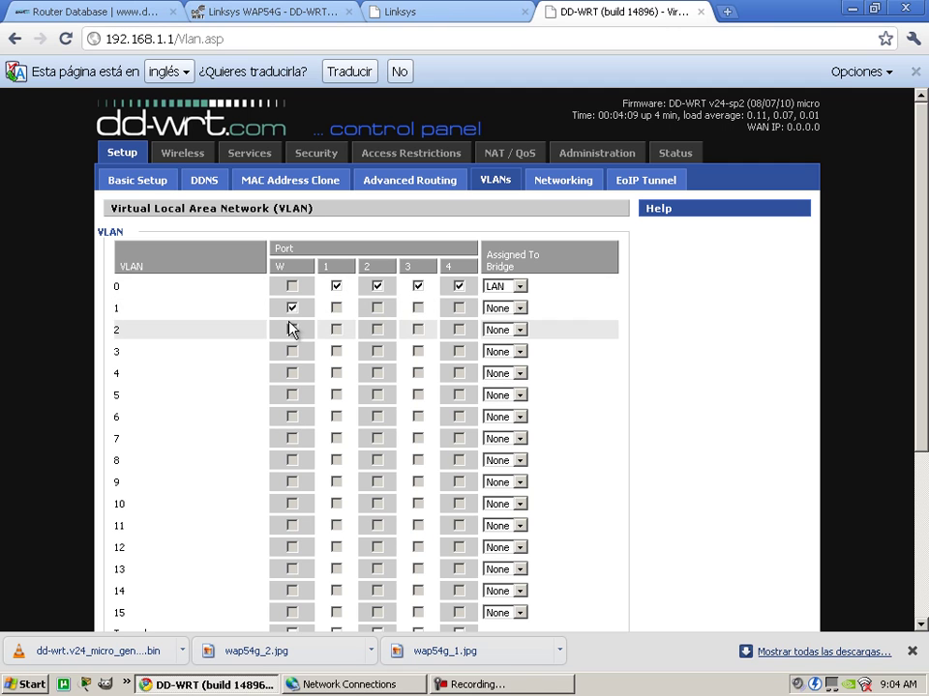
{"action": "scroll", "coordinate": [679, 322], "scroll_direction": "down", "scroll_amount": 1}
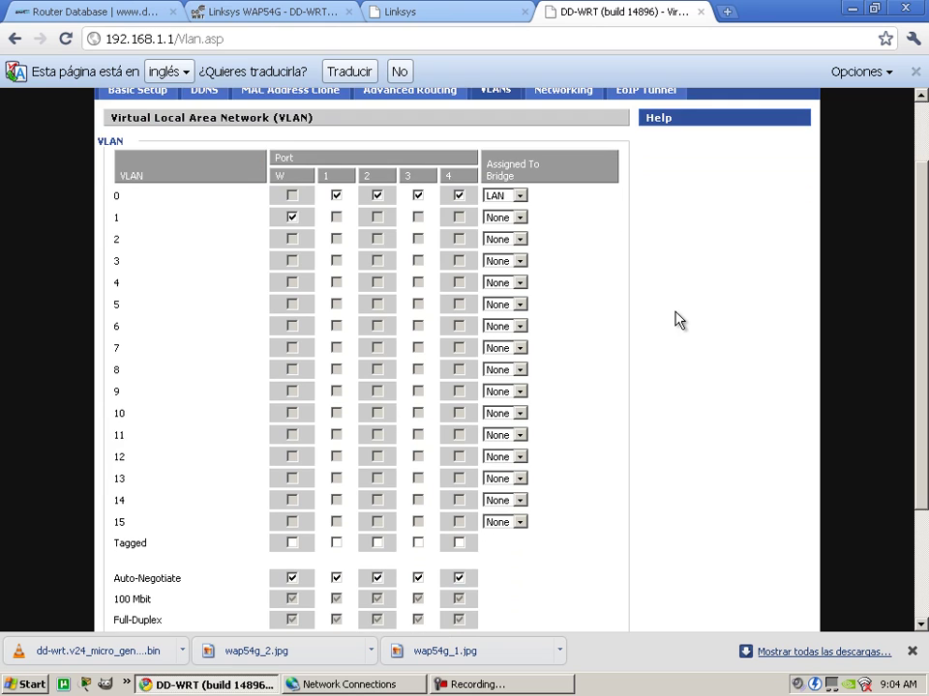
{"action": "scroll", "coordinate": [714, 324], "scroll_direction": "up", "scroll_amount": 1}
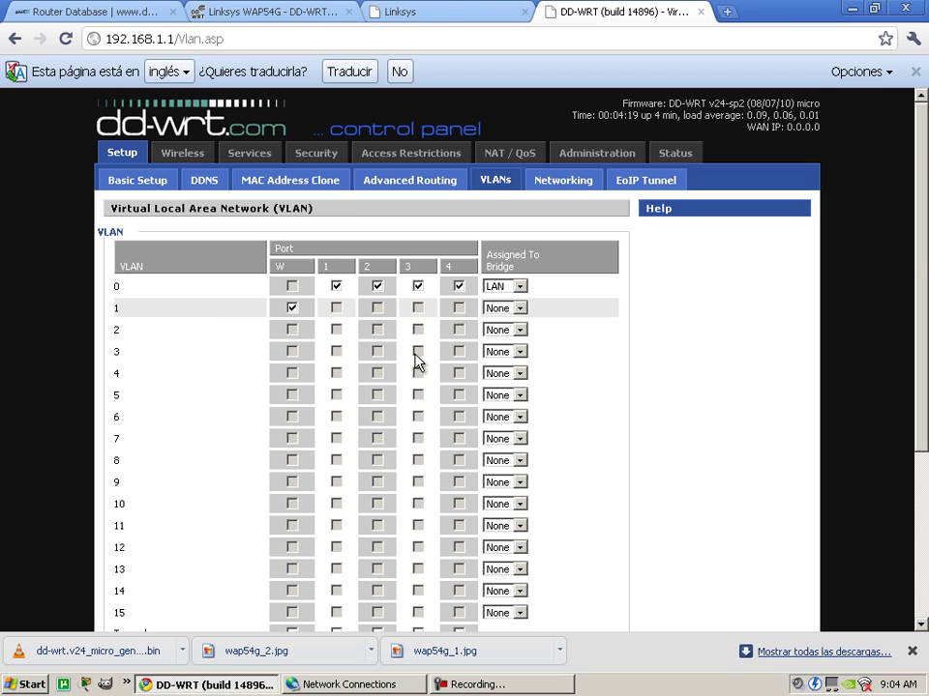
{"action": "scroll", "coordinate": [633, 376], "scroll_direction": "down", "scroll_amount": 3}
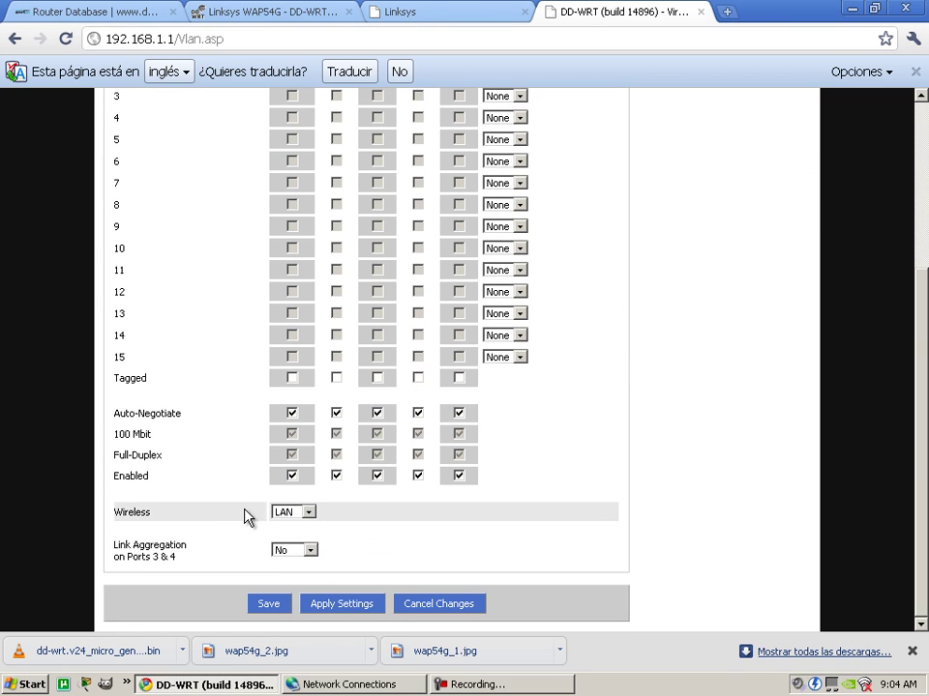
{"action": "scroll", "coordinate": [689, 533], "scroll_direction": "up", "scroll_amount": 3}
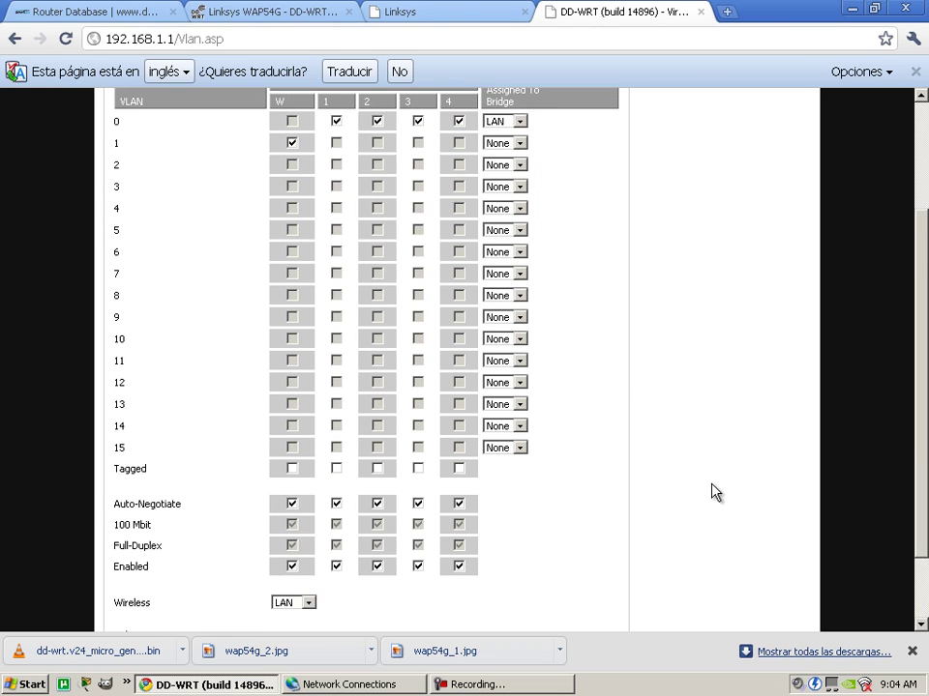
Uncheck ports 1–4 on VLAN 0 and check ports 1–4 on VLAN 1.
{"action": "left_click", "coordinate": [335, 286]}
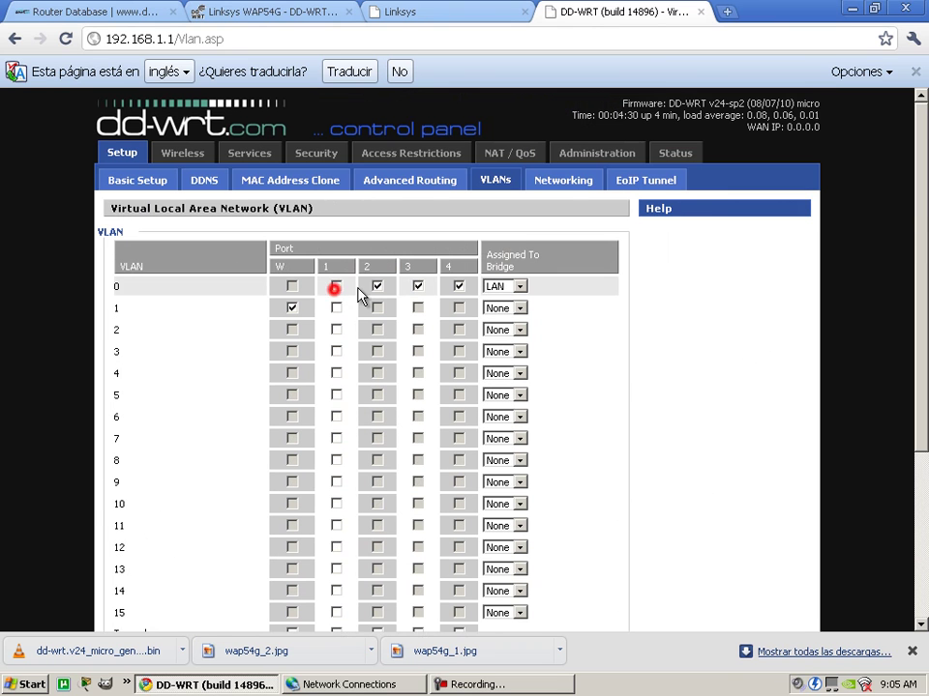
{"action": "left_click", "coordinate": [377, 286]}
{"action": "left_click", "coordinate": [416, 286]}
{"action": "left_click", "coordinate": [458, 286]}
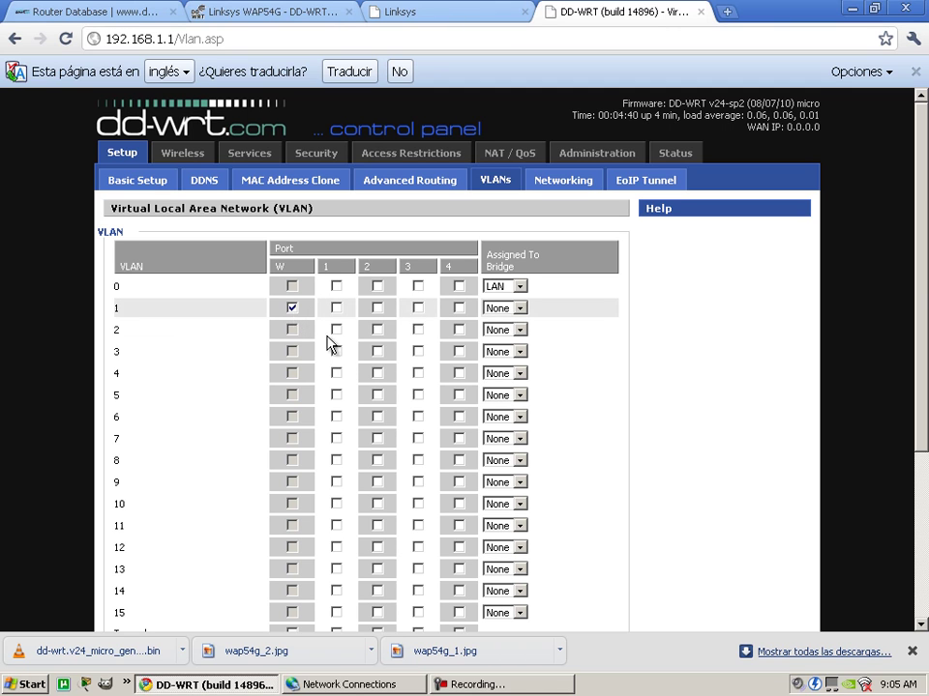
{"action": "left_click", "coordinate": [335, 307]}
{"action": "left_click", "coordinate": [377, 309]}
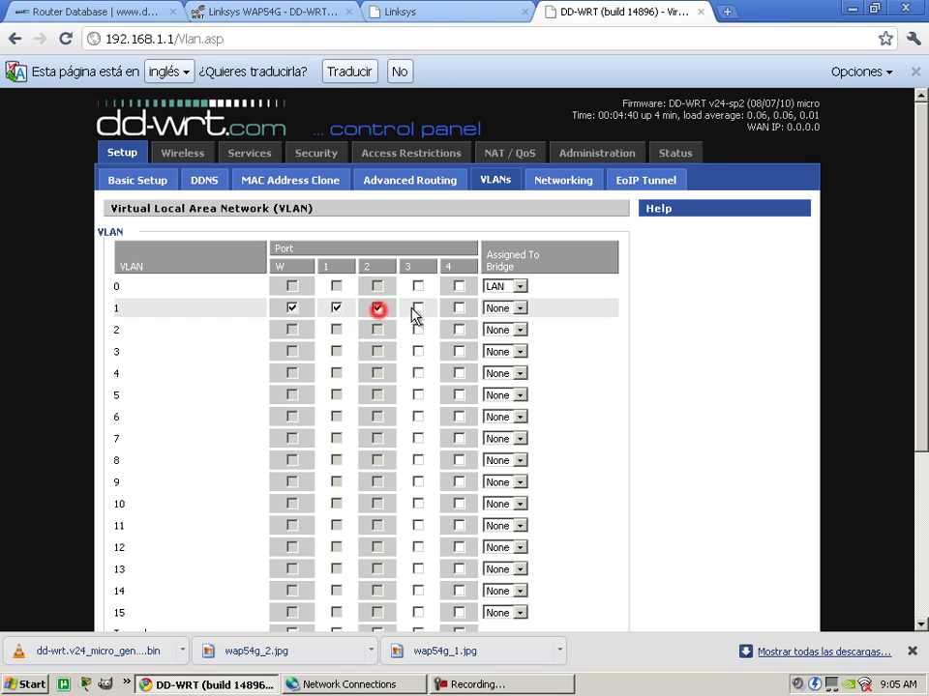
{"action": "left_click", "coordinate": [418, 307]}
{"action": "left_click", "coordinate": [459, 308]}
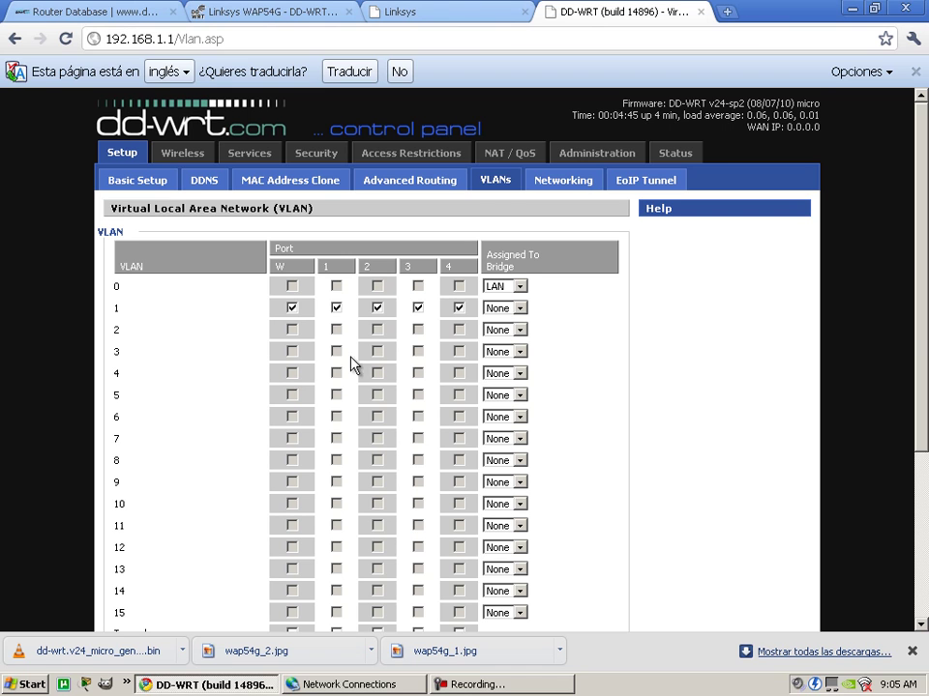
Save the new VLAN assignments and apply the settings to the router.
{"action": "scroll", "coordinate": [627, 338], "scroll_direction": "down", "scroll_amount": 3}
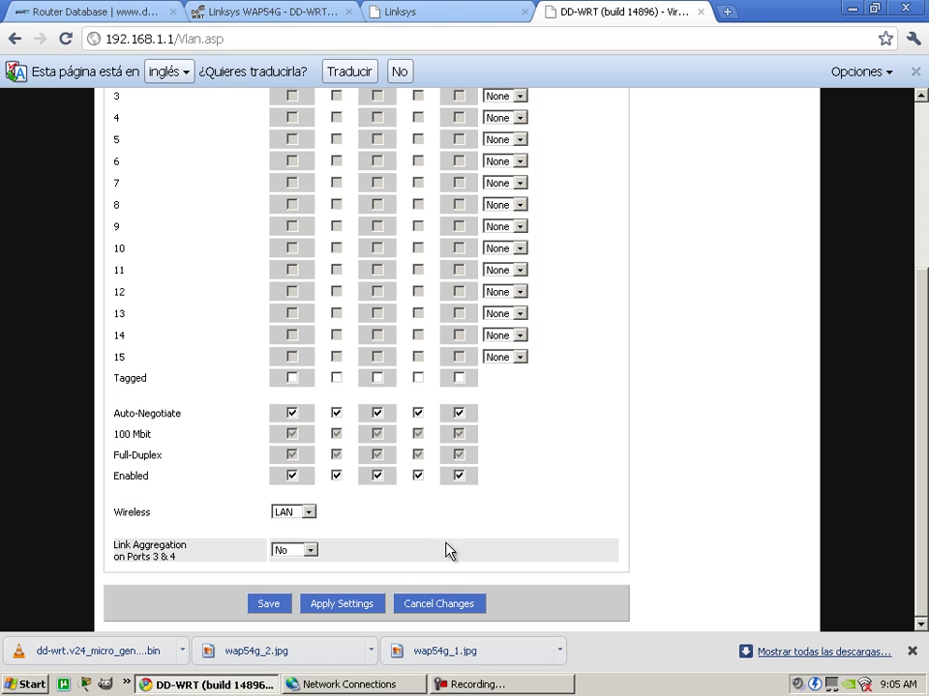
{"action": "left_click", "coordinate": [270, 606]}
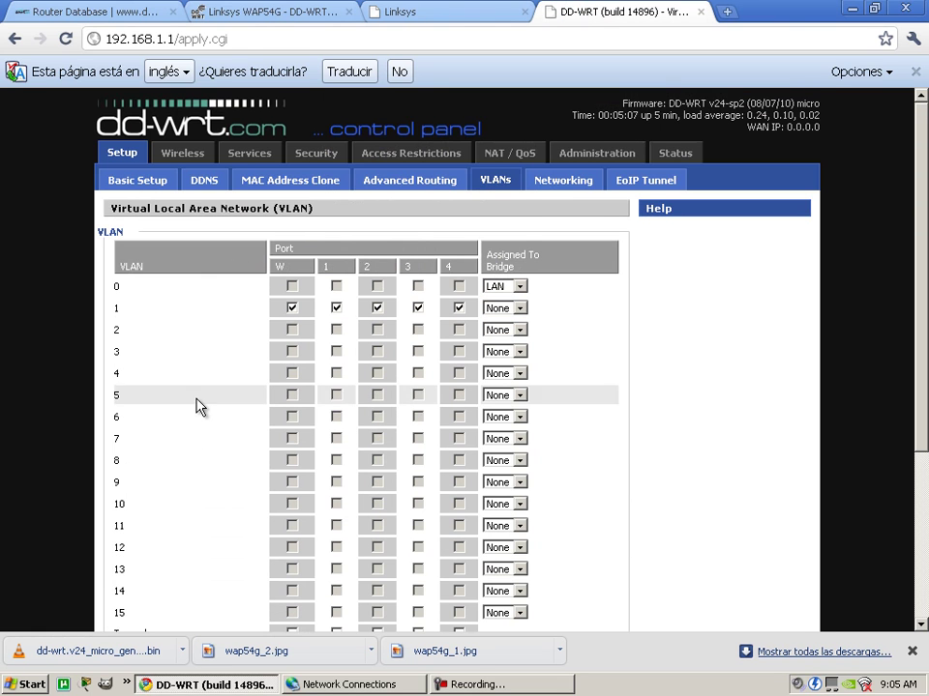
{"action": "scroll", "coordinate": [227, 445], "scroll_direction": "down", "scroll_amount": 2}
{"action": "scroll", "coordinate": [344, 600], "scroll_direction": "down", "scroll_amount": 1}
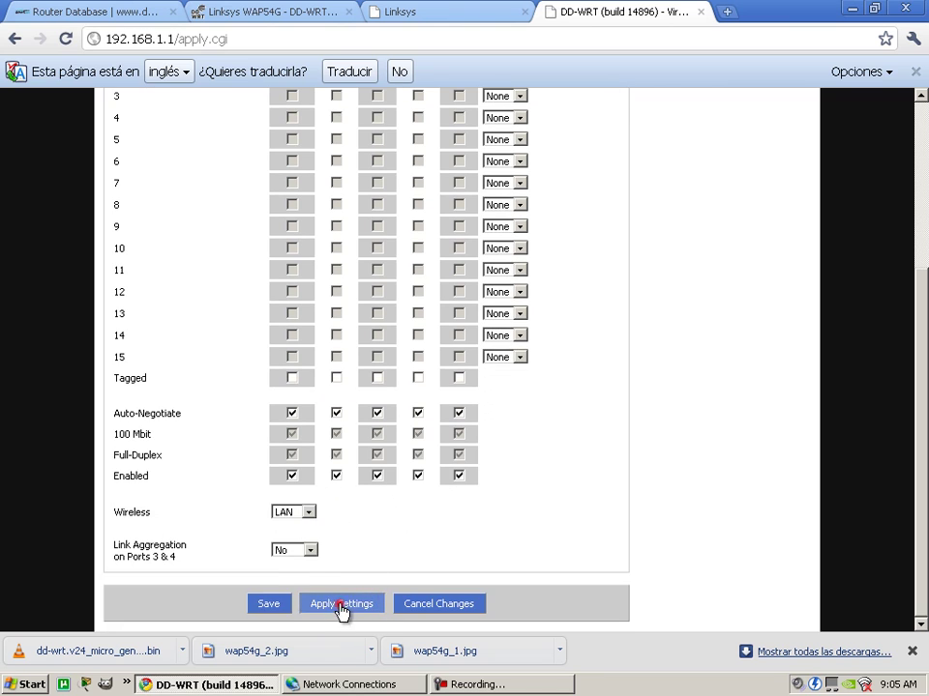
{"action": "left_click", "coordinate": [342, 605]}
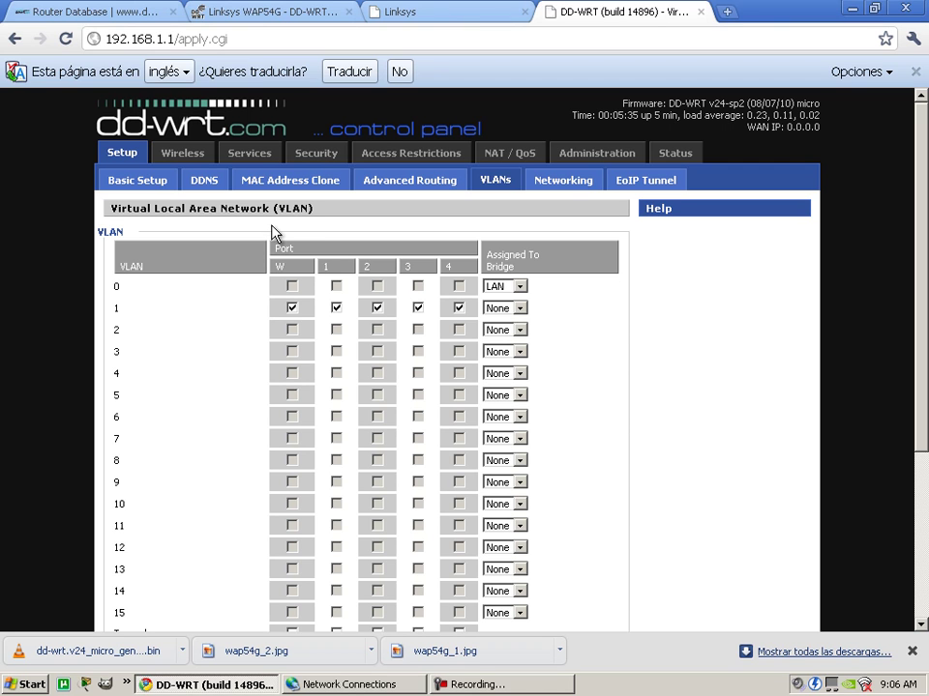
Open the Wireless tab once the VLAN settings have applied.
{"action": "left_click", "coordinate": [183, 155]}
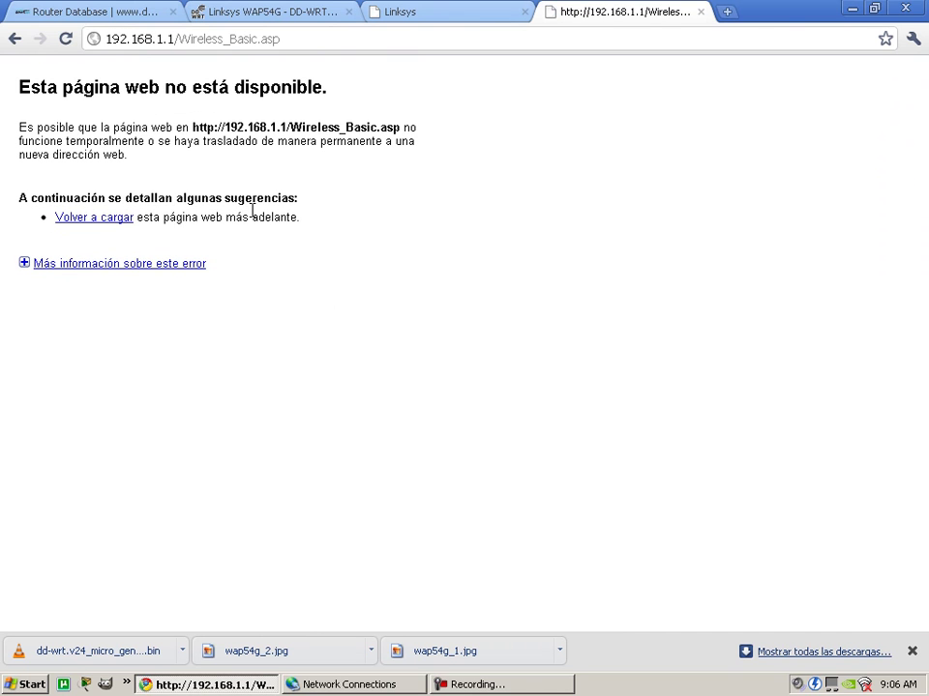
Strip Wireless_Basic.asp from the address and reload the router root 192.168.1.1.
{"action": "left_click_drag", "start_coordinate": [178, 39], "coordinate": [351, 94]}
{"action": "key", "text": "BackSpace"}
{"action": "key", "text": "Return"}
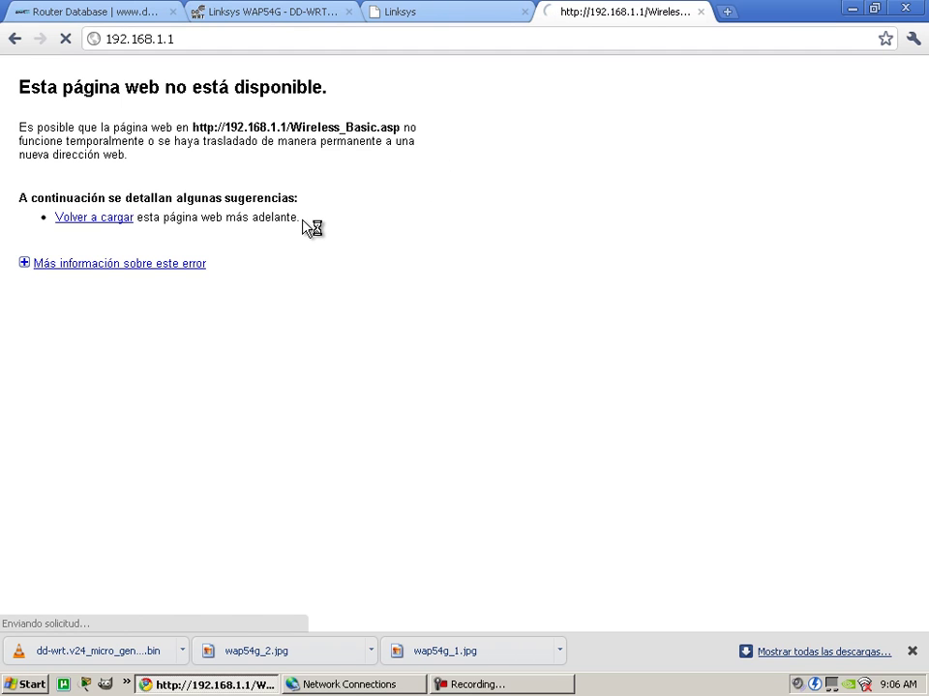
{"action": "mouse_move", "coordinate": [302, 217]}
{"action": "left_mouse_down"}
{"action": "mouse_move", "coordinate": [103, 171]}
{"action": "mouse_move", "coordinate": [18, 97]}
{"action": "left_mouse_up"}
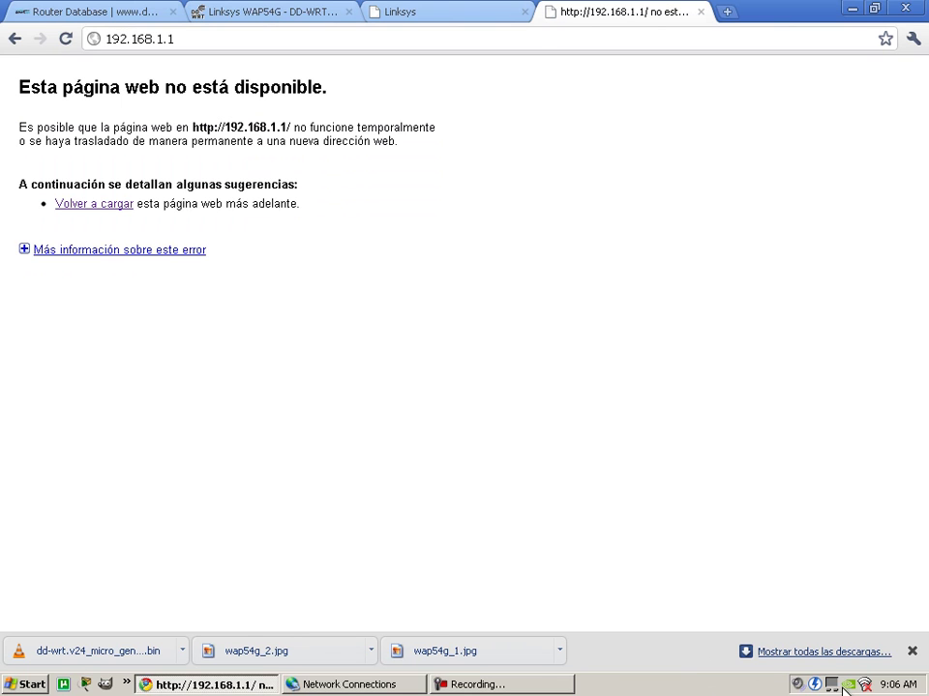
Enable the Wireless Network Connection in Network Connections.
{"action": "right_click", "coordinate": [865, 686]}
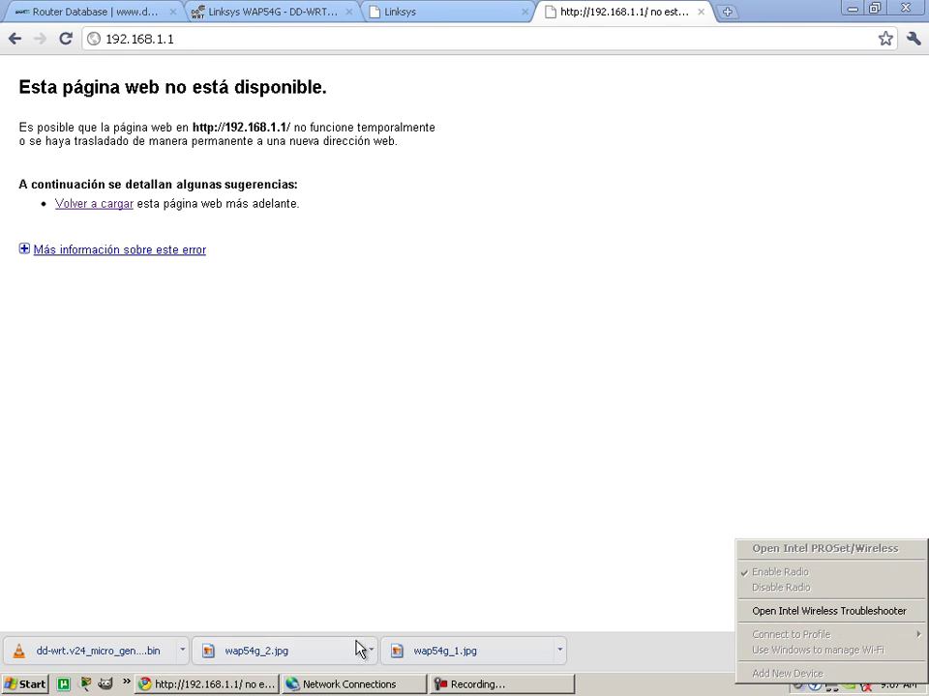
{"action": "left_click", "coordinate": [302, 677]}
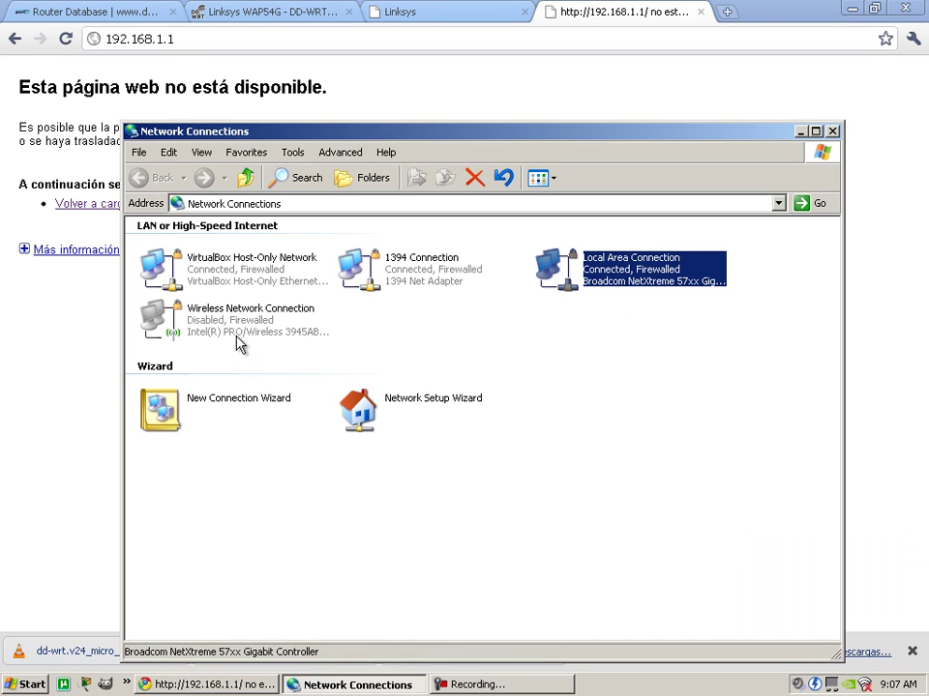
{"action": "right_click", "coordinate": [250, 319]}
{"action": "left_click", "coordinate": [278, 329]}
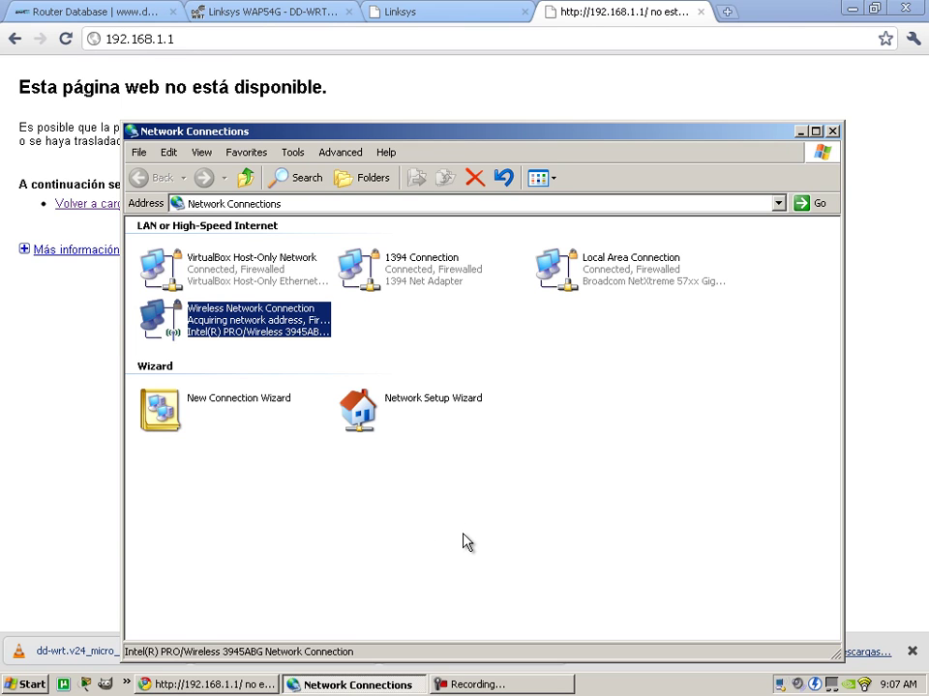
{"action": "right_click", "coordinate": [227, 314]}
{"action": "left_click", "coordinate": [502, 479]}
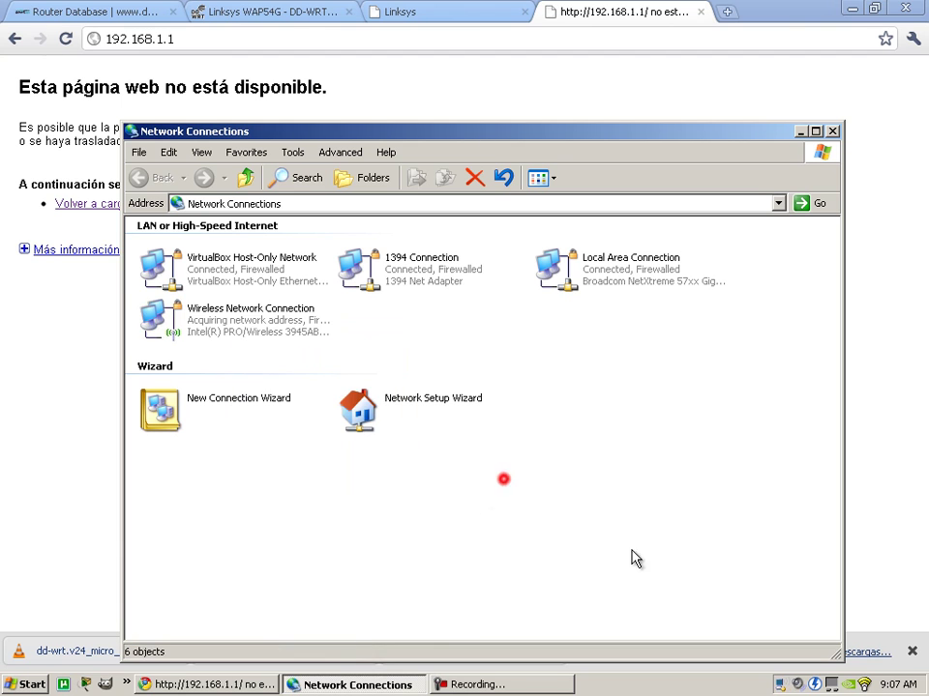
Connect to the dd-wrt network in Intel PROSet/Wireless.
{"action": "double_click", "coordinate": [865, 684]}
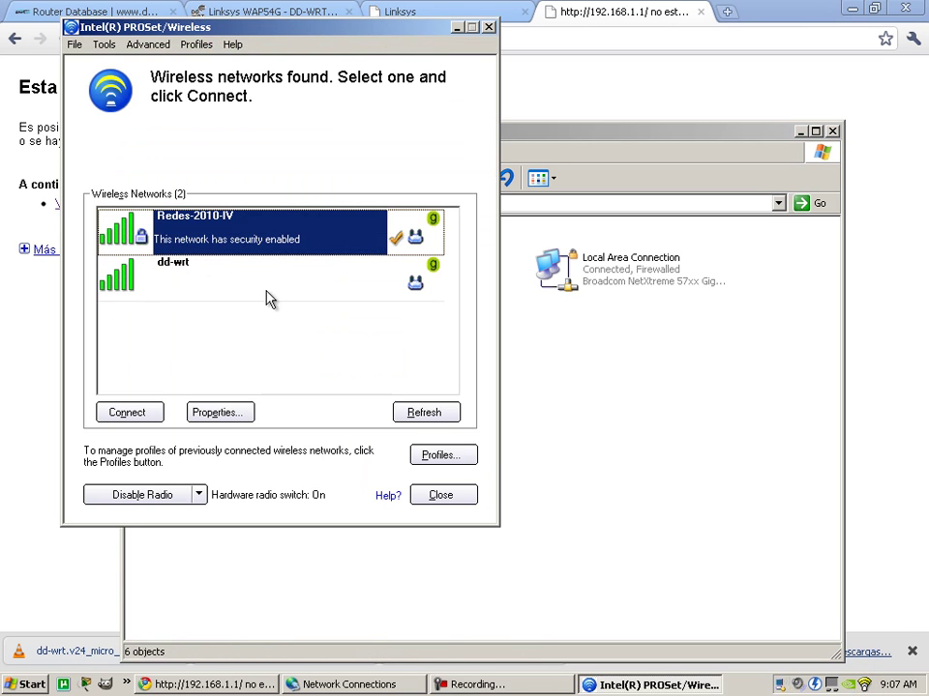
{"action": "left_click", "coordinate": [235, 274]}
{"action": "left_click", "coordinate": [222, 273]}
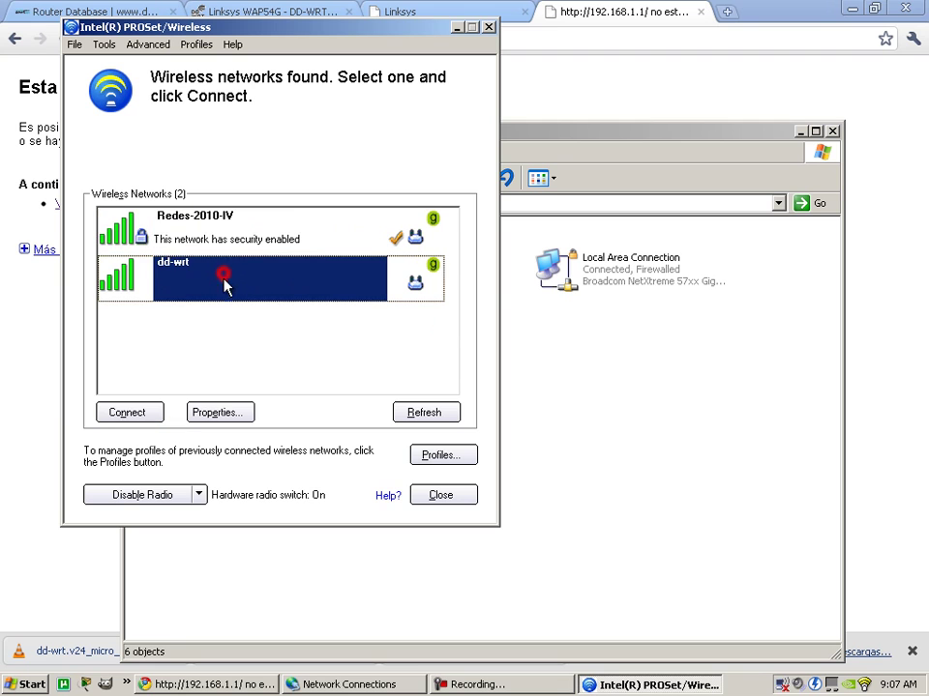
{"action": "left_click", "coordinate": [131, 413]}
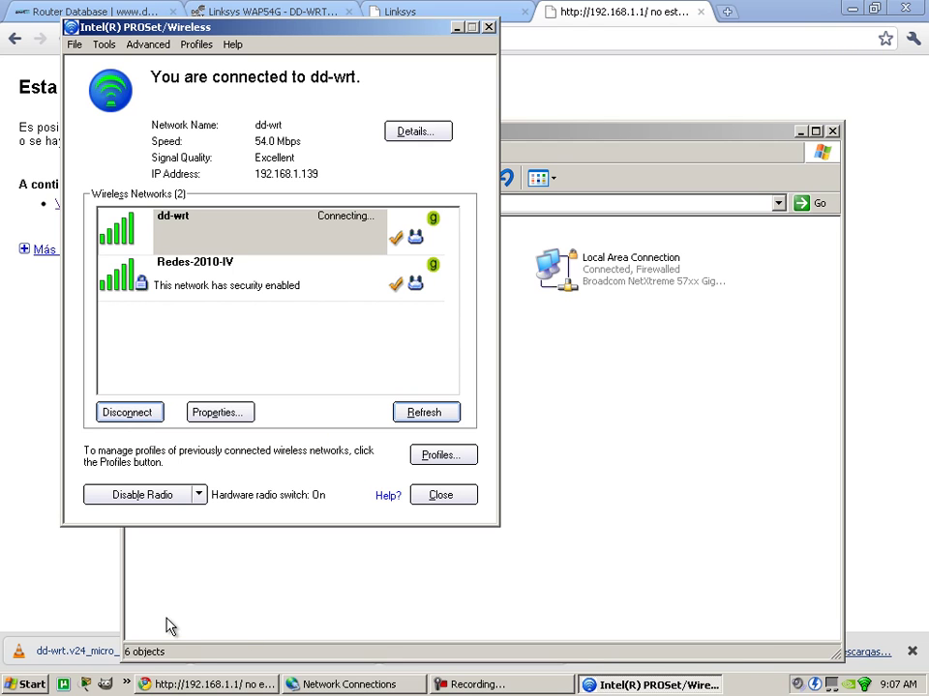
{"action": "left_click", "coordinate": [29, 685]}
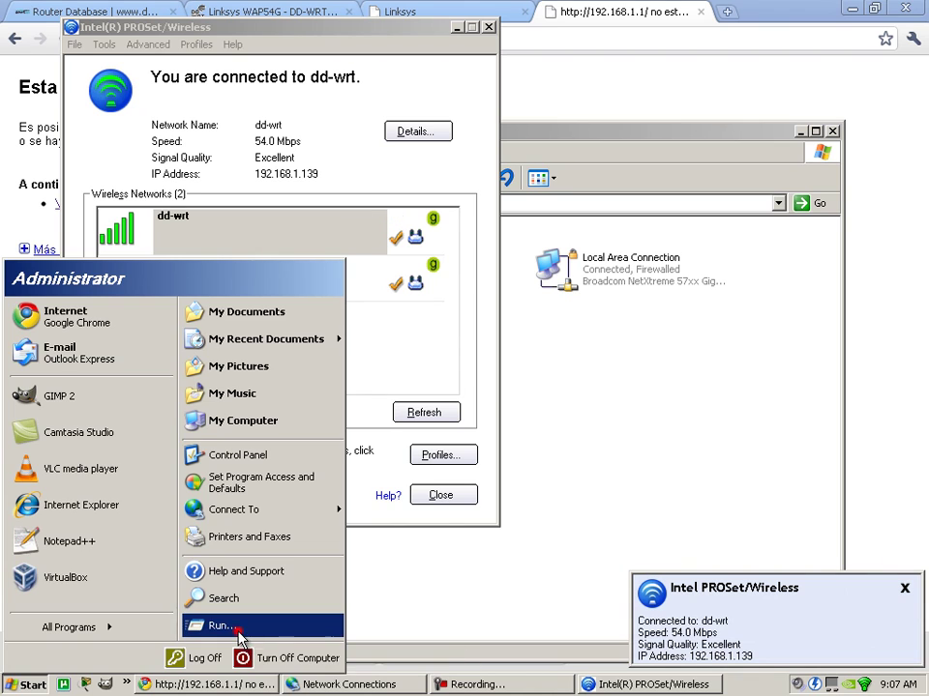
Run ipconfig in a new Command Prompt, showing wireless 192.168.1.139 with gateway 192.168.1.1.
{"action": "left_click", "coordinate": [236, 630]}
{"action": "key", "text": "Return"}
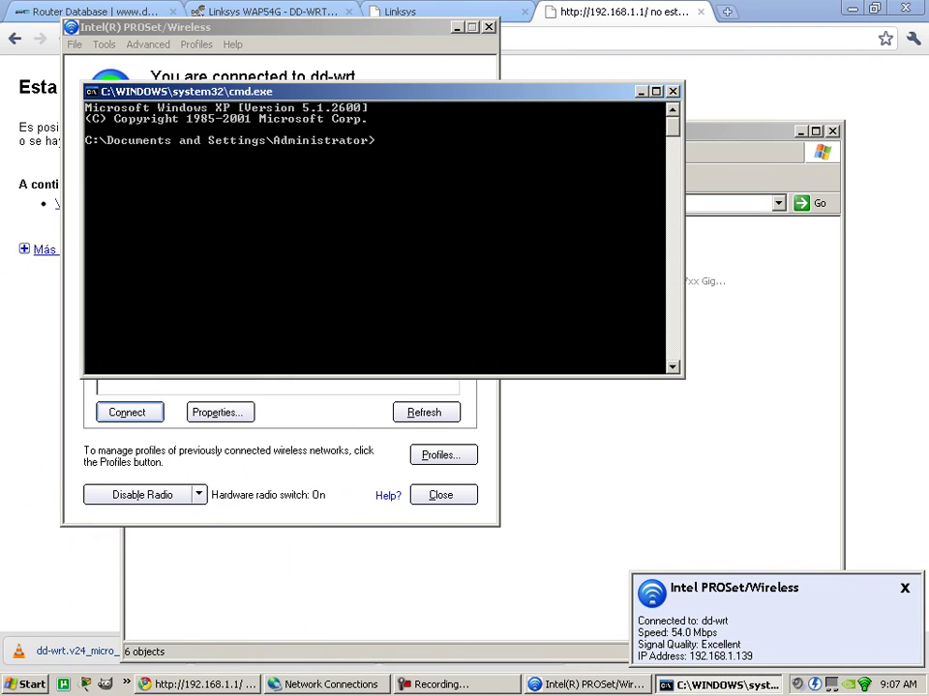
{"action": "left_click", "coordinate": [409, 135]}
{"action": "type", "text": "ipconfig"}
{"action": "key", "text": "Return"}
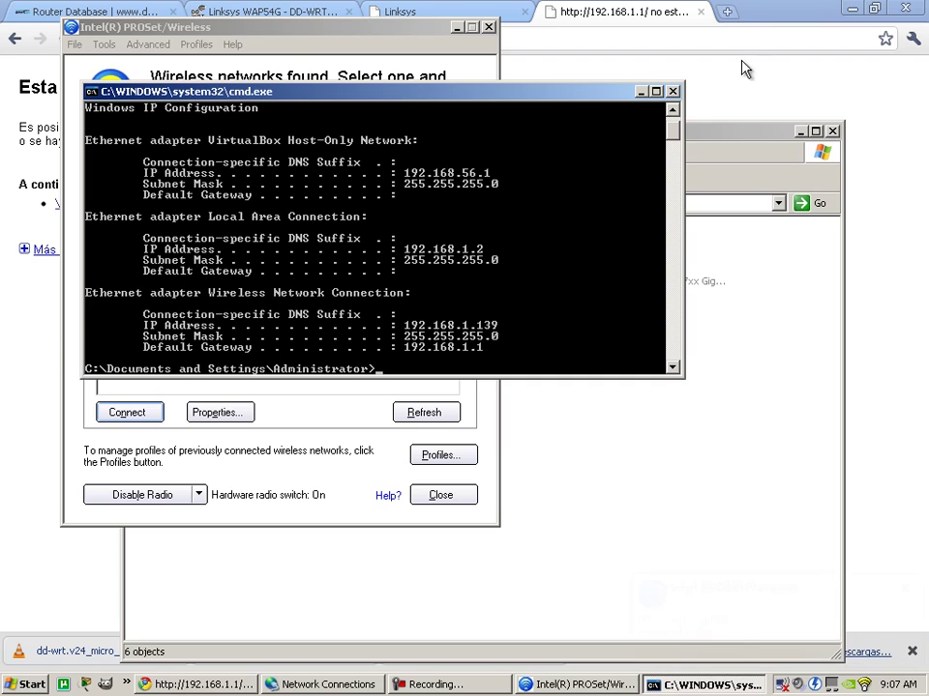
Reload 192.168.1.1 in Chrome, which still reports the page unavailable.
{"action": "left_click", "coordinate": [742, 85]}
{"action": "left_click", "coordinate": [186, 44]}
{"action": "key", "text": "Return"}
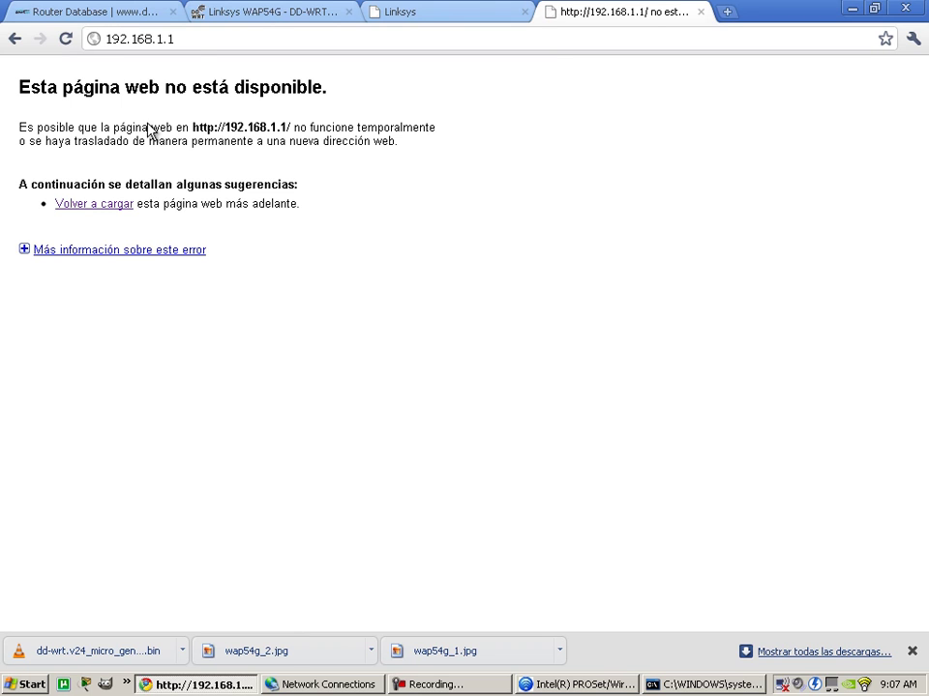
Disable the wired Local Area Connection, then reload 192.168.1.1 in Chrome, still unavailable.
{"action": "left_click", "coordinate": [194, 44]}
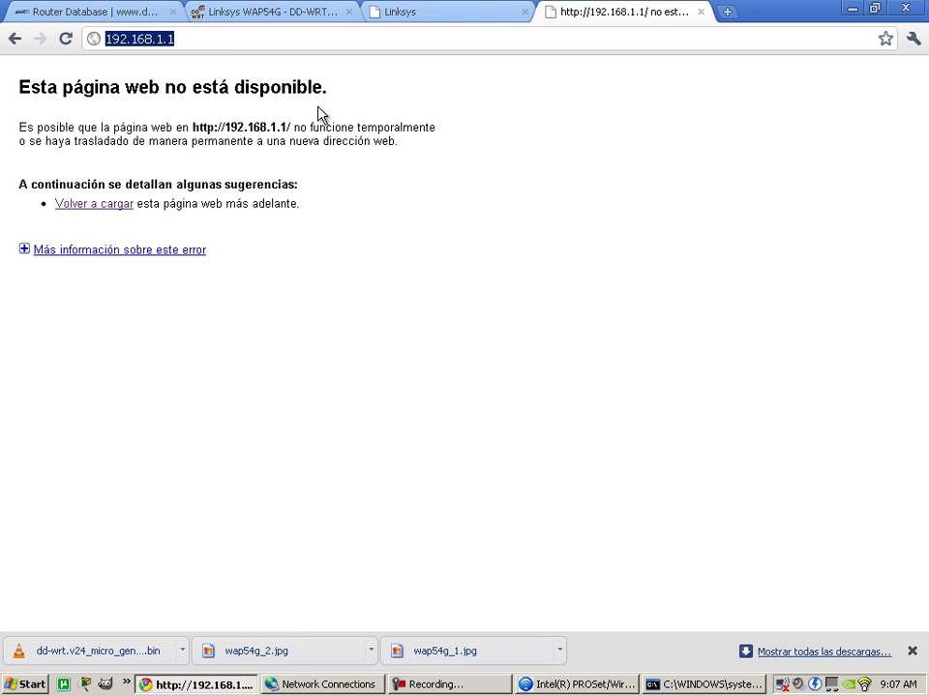
{"action": "left_click", "coordinate": [718, 685]}
{"action": "left_click", "coordinate": [280, 238]}
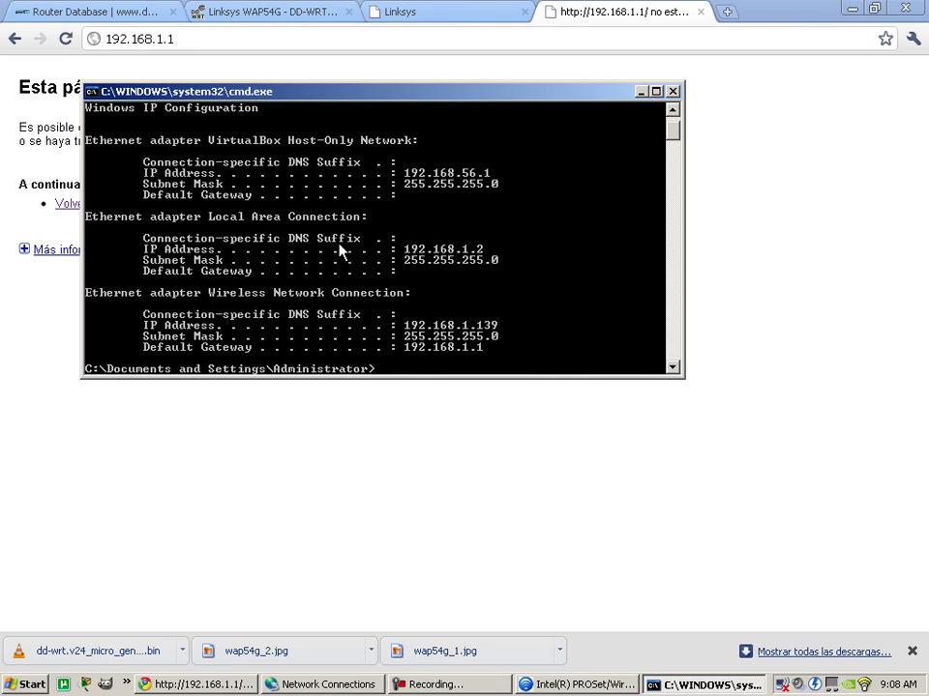
{"action": "left_click", "coordinate": [326, 684]}
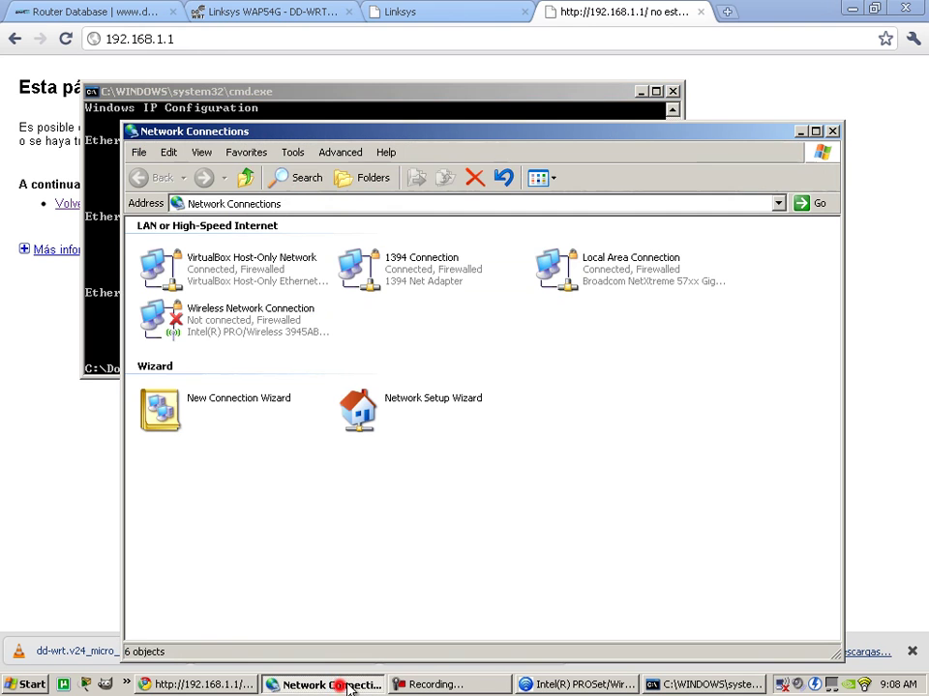
{"action": "right_click", "coordinate": [624, 276]}
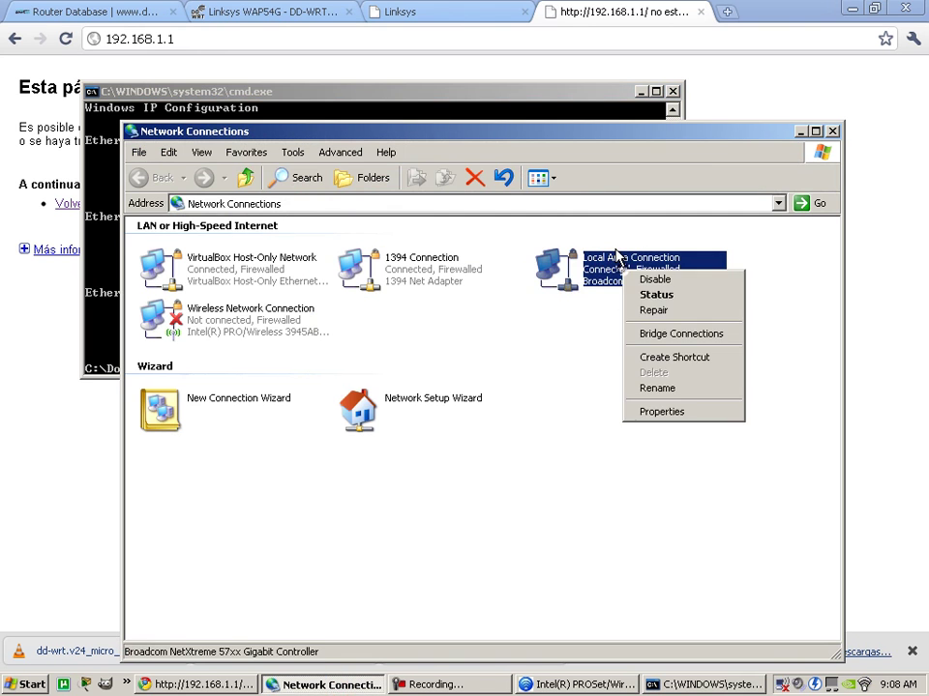
{"action": "left_click", "coordinate": [683, 283]}
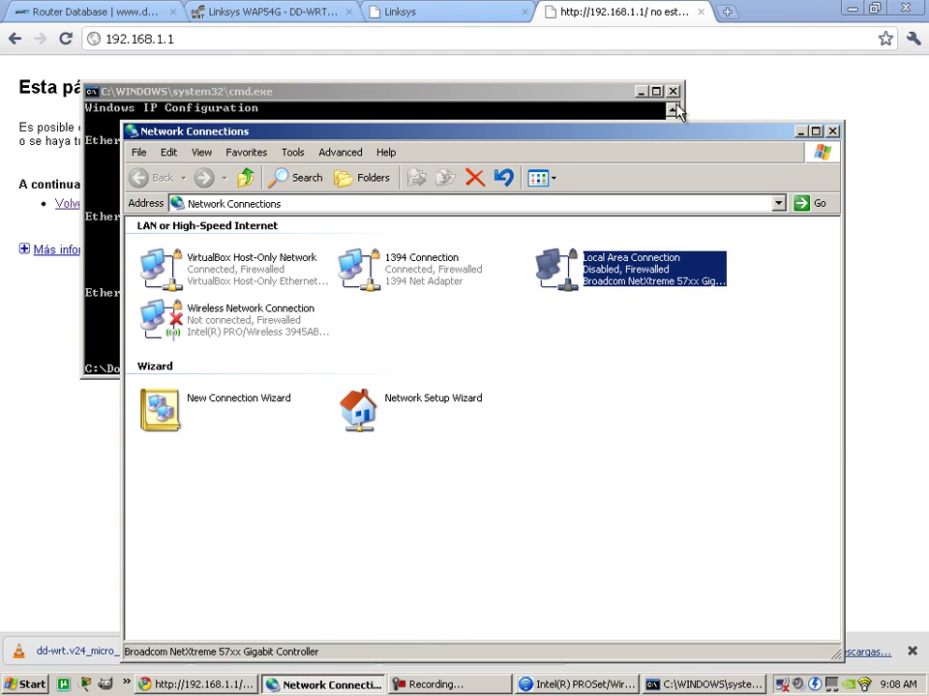
{"action": "left_click", "coordinate": [667, 38]}
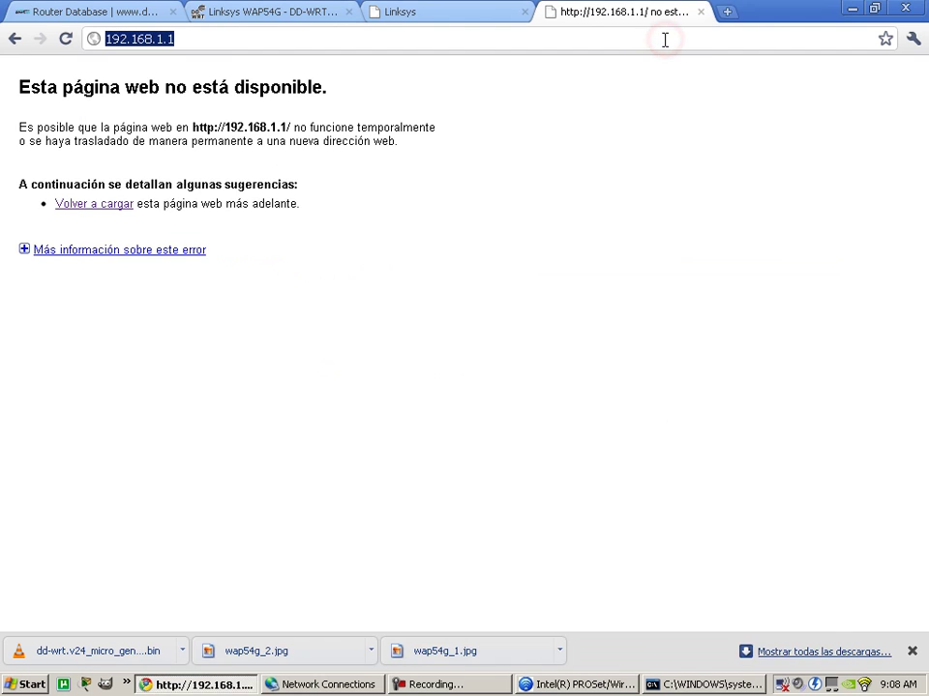
{"action": "key", "text": "Return"}
Rerun ipconfig three times, getting wireless address 0.0.0.0 and then an internal device error.
{"action": "left_click", "coordinate": [65, 37]}
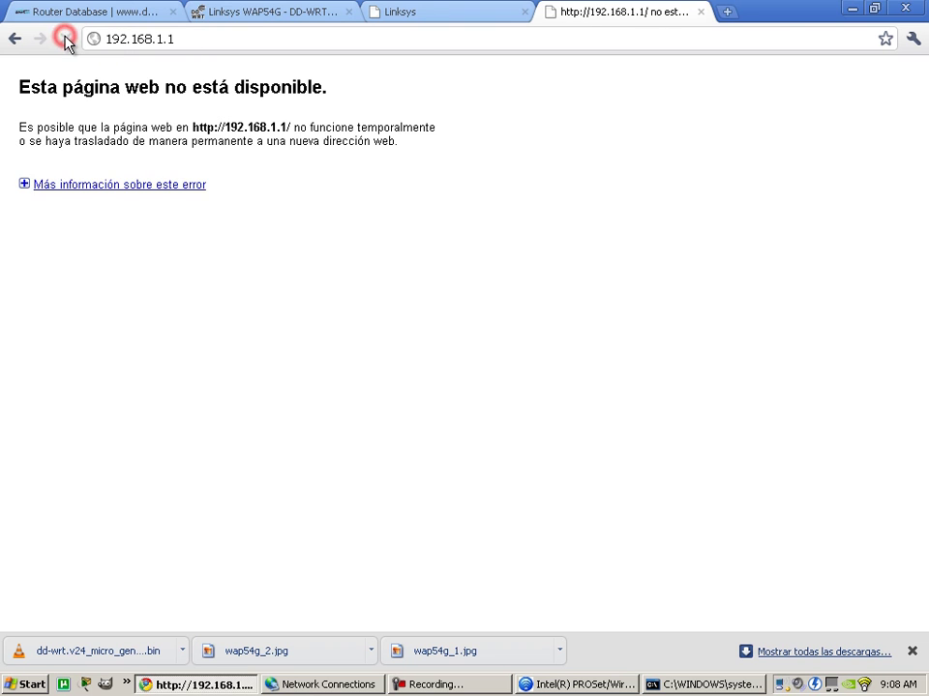
{"action": "left_click", "coordinate": [723, 688]}
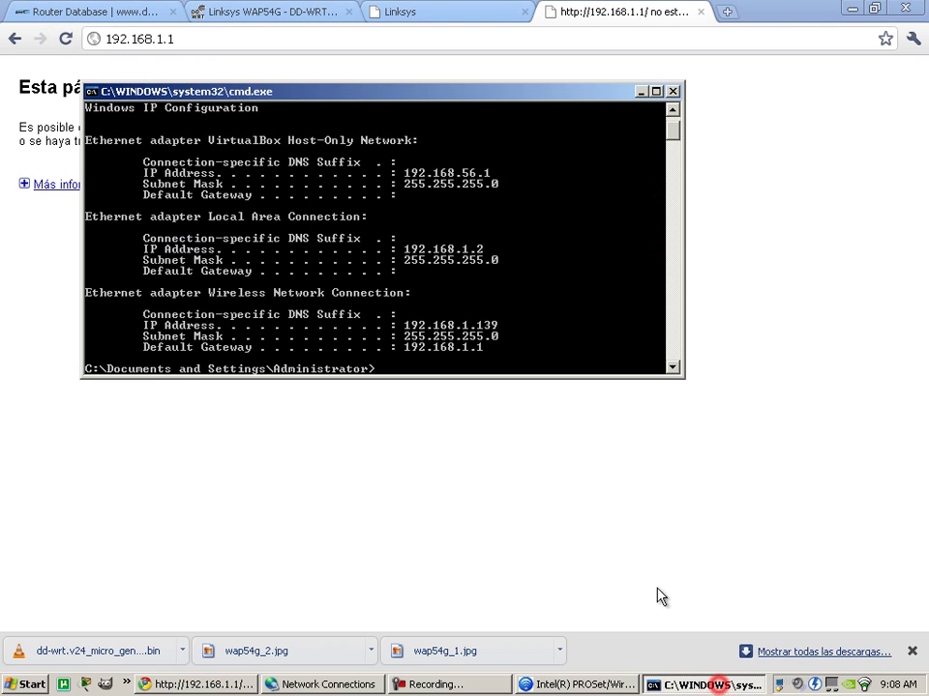
{"action": "type", "text": "ipconfig"}
{"action": "key", "text": "Return"}
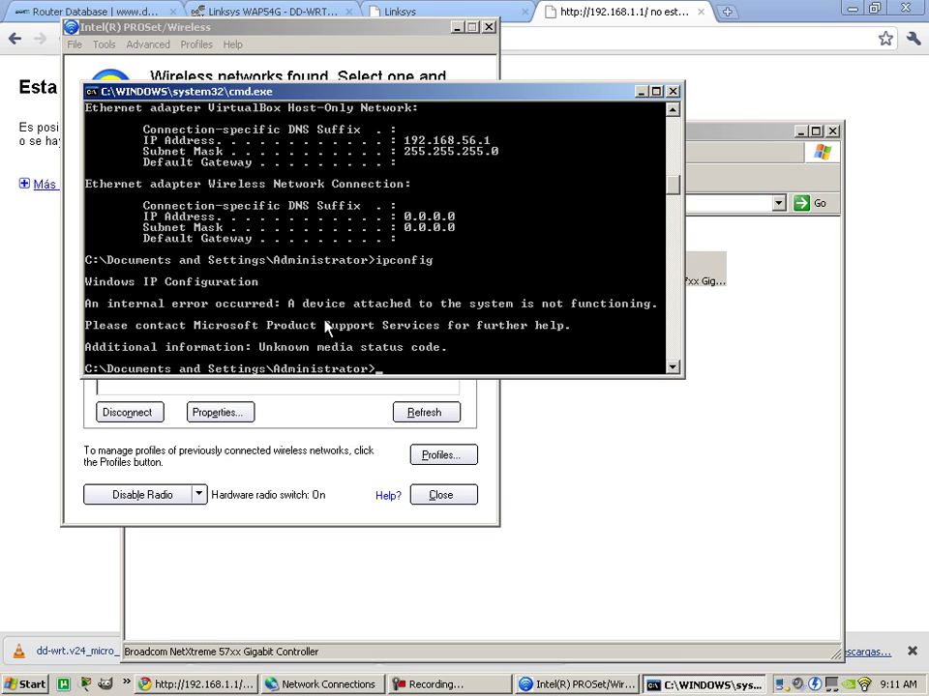
{"action": "key", "text": "Up"}
{"action": "key", "text": "Return"}
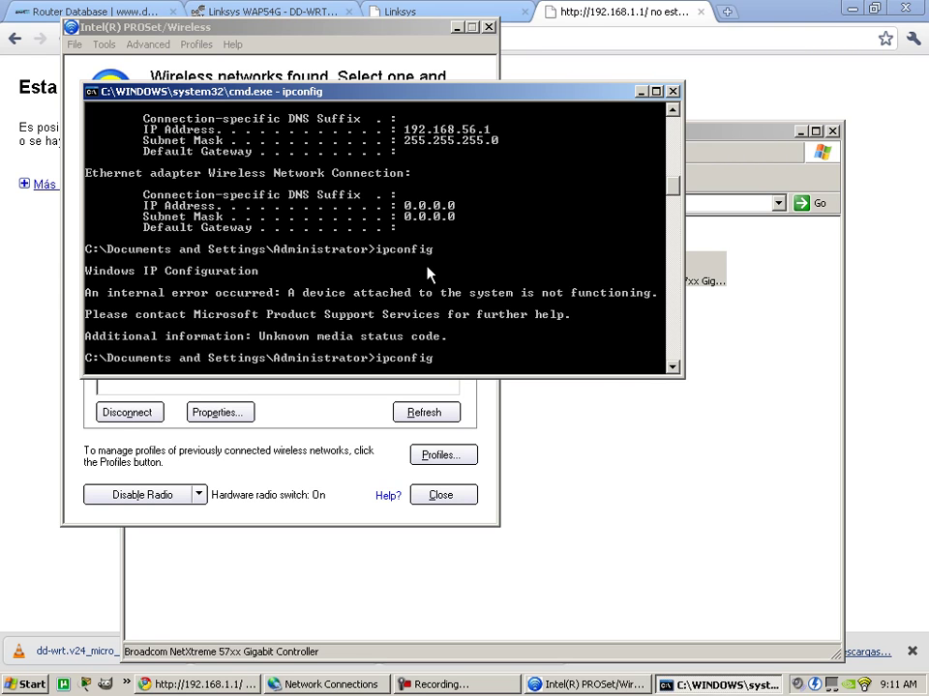
{"action": "key", "text": "Return"}
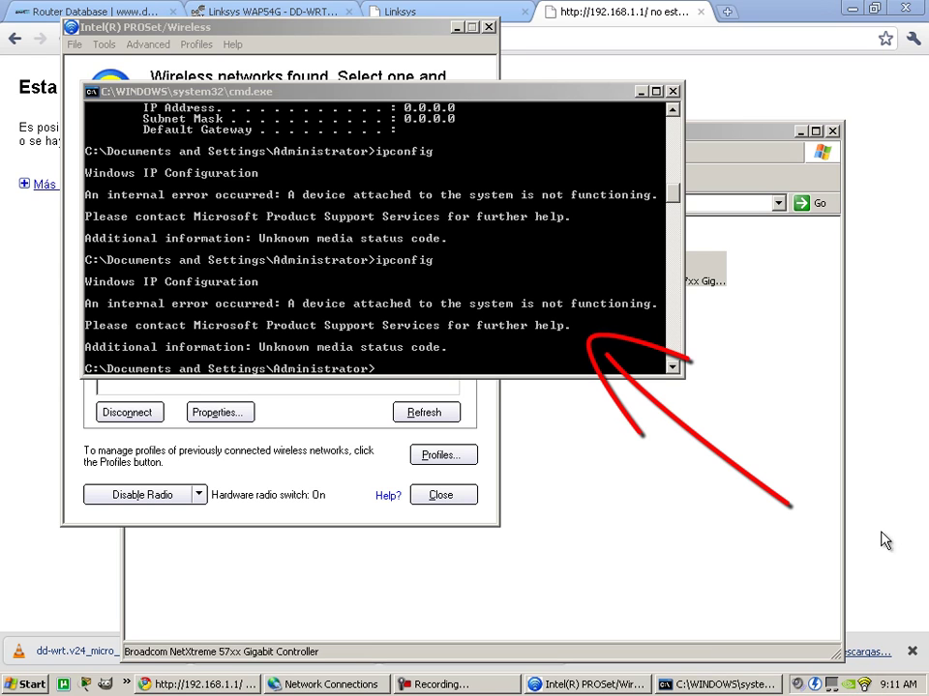
{"action": "left_click", "coordinate": [598, 685]}
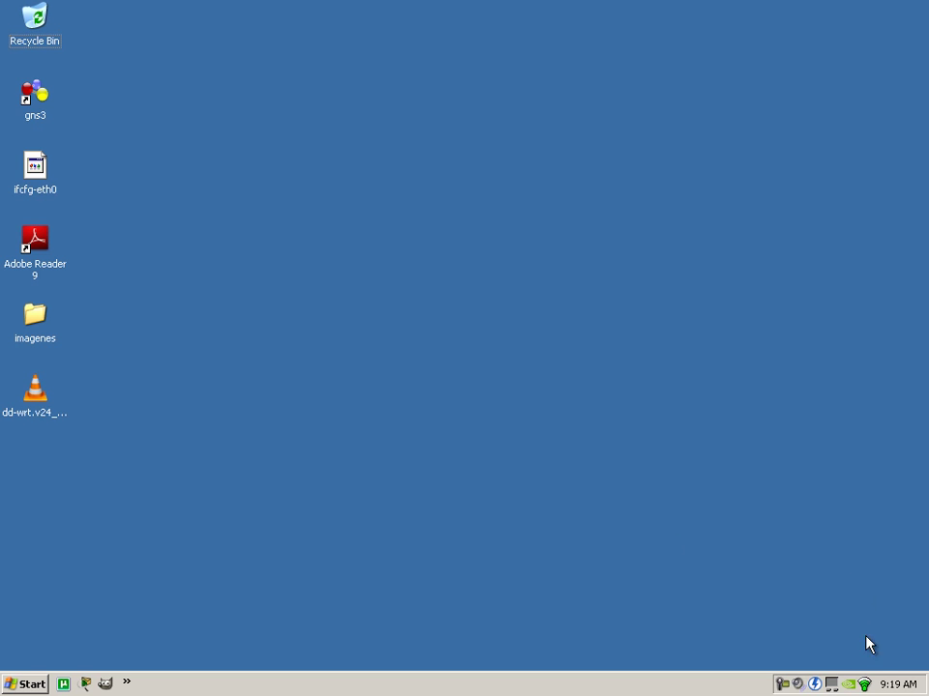
Launch Adobe Reader 9 and Internet Explorer from the Start menu.
{"action": "mouse_move", "coordinate": [867, 686]}
{"action": "left_click", "coordinate": [29, 684]}
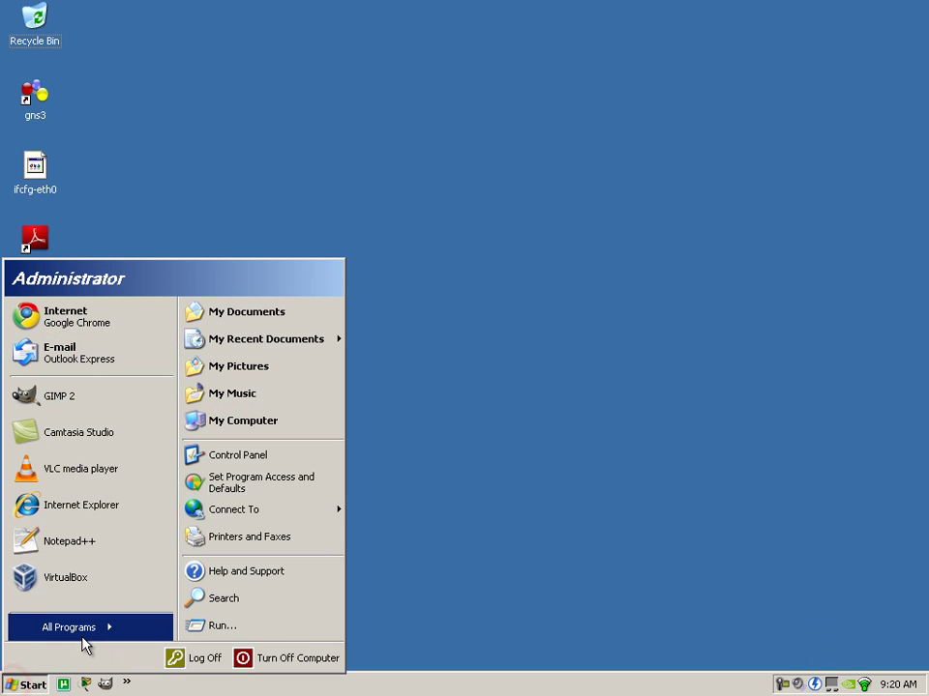
{"action": "left_click", "coordinate": [97, 622]}
{"action": "left_click", "coordinate": [324, 472]}
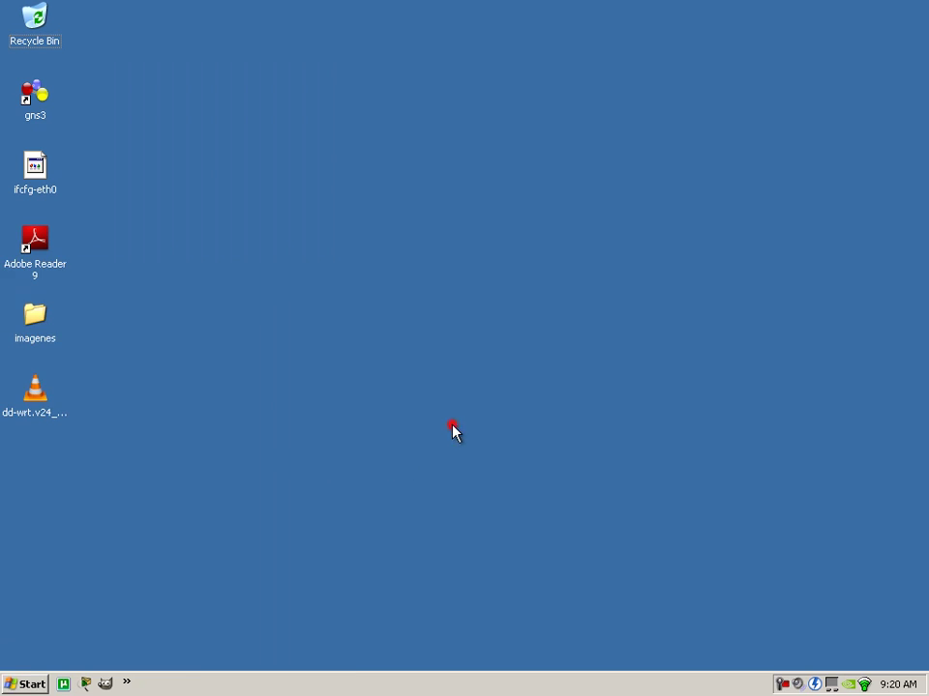
{"action": "left_click", "coordinate": [21, 684]}
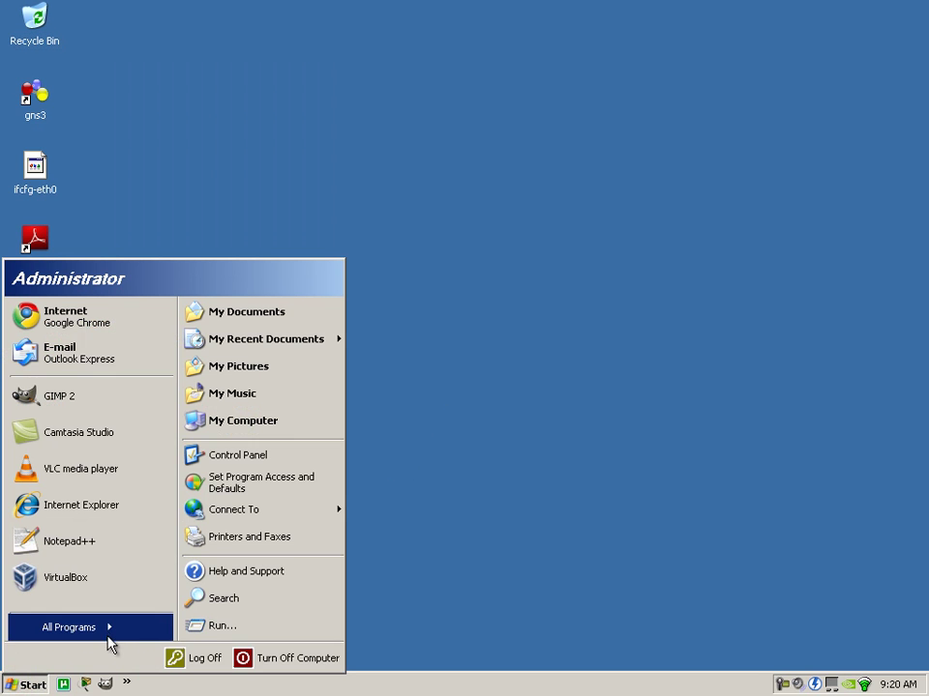
{"action": "mouse_move", "coordinate": [106, 634]}
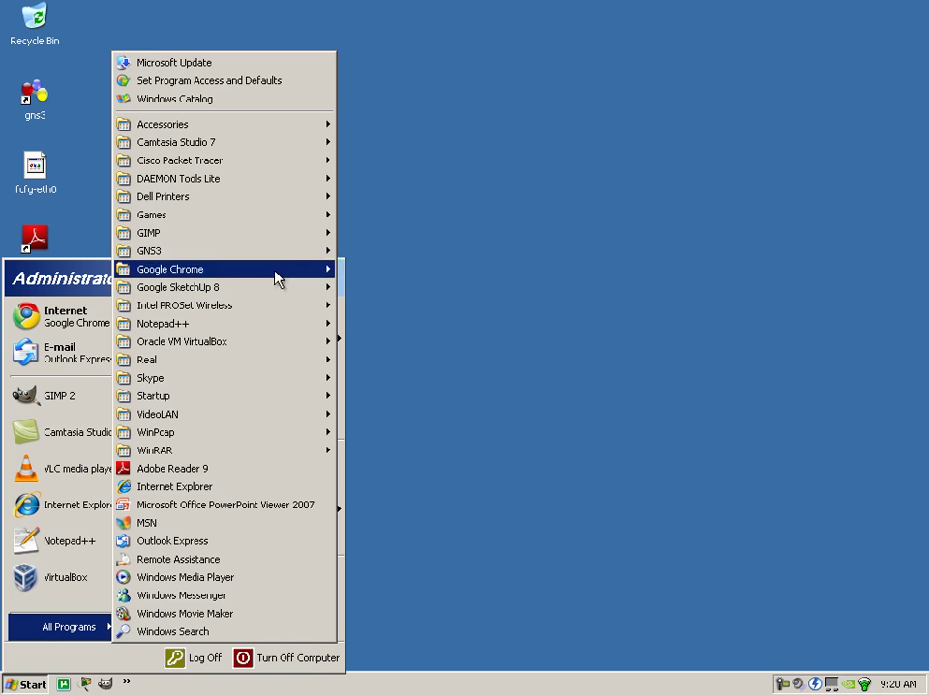
{"action": "left_click", "coordinate": [248, 496]}
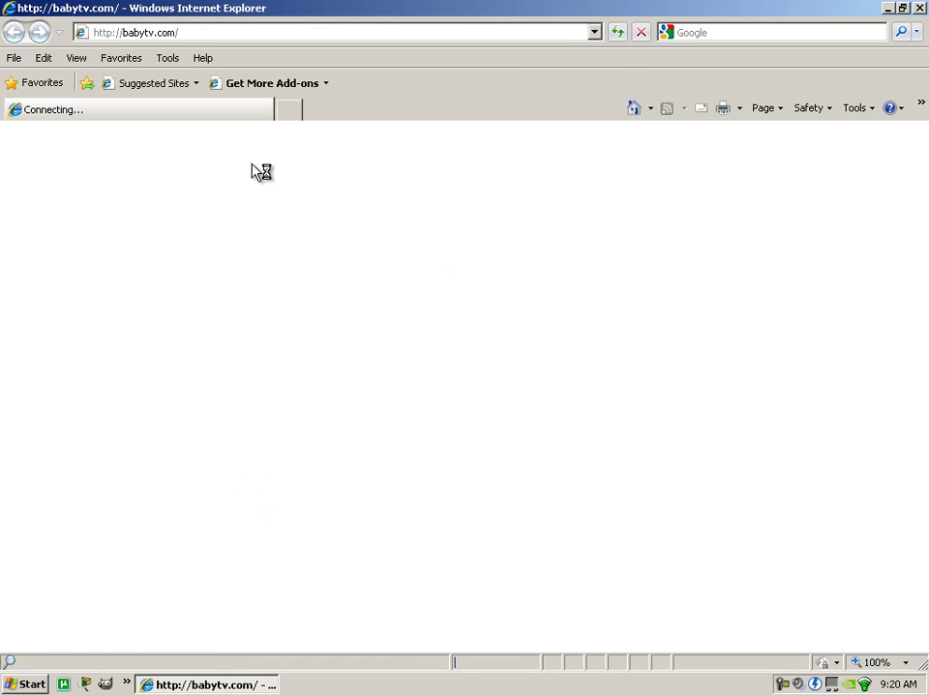
Stop babytv.com loading, go to 192.168.1.1, and open the router's wireless settings.
{"action": "left_click", "coordinate": [640, 32]}
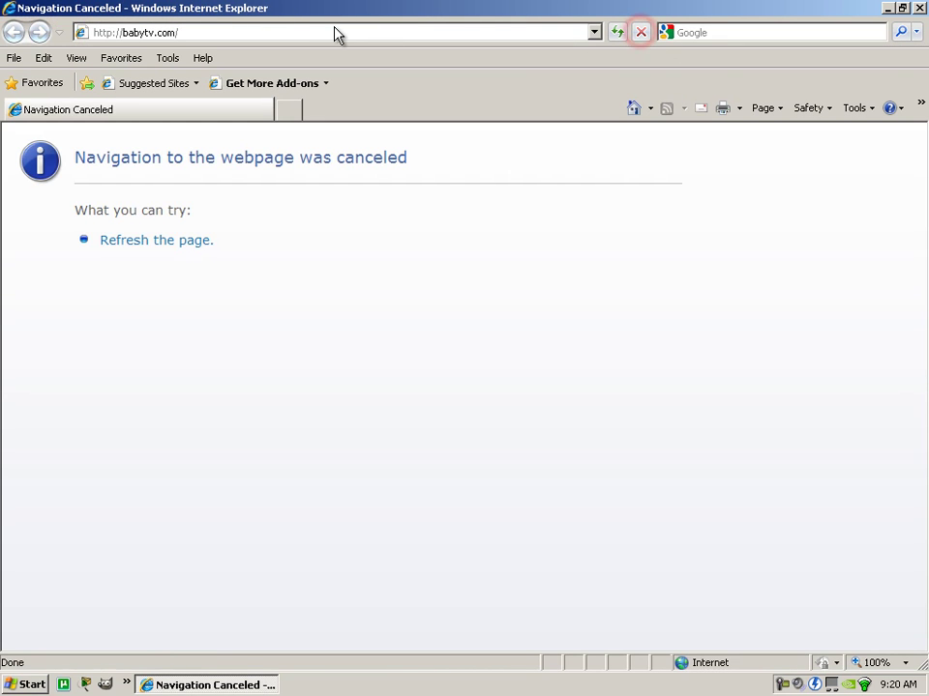
{"action": "left_click", "coordinate": [330, 32]}
{"action": "type", "text": "192"}
{"action": "key", "text": "Down"}
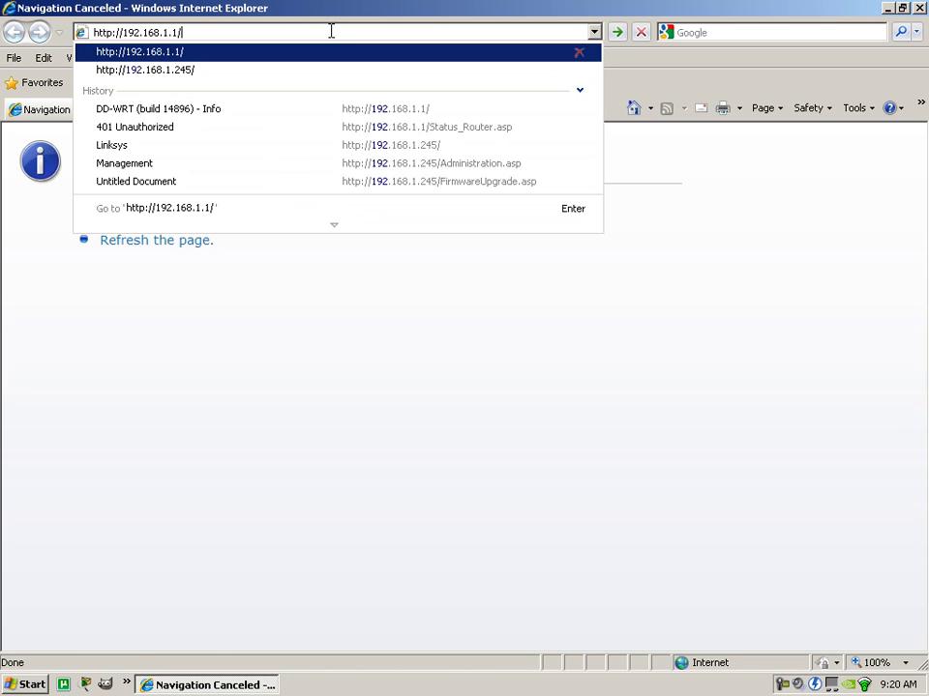
{"action": "key", "text": "Return"}
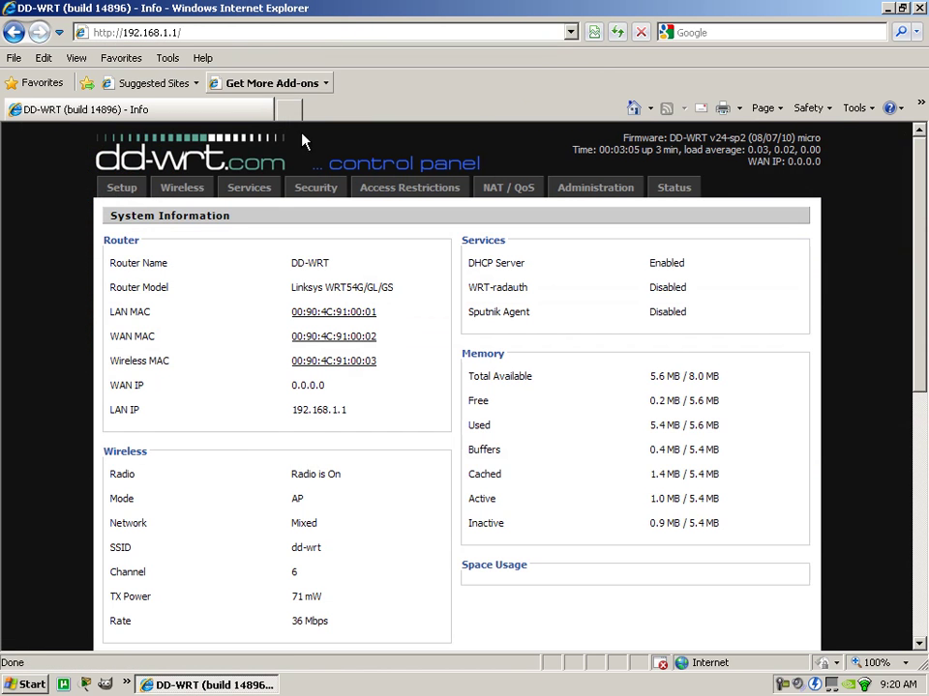
{"action": "left_click_drag", "start_coordinate": [333, 390], "coordinate": [109, 392]}
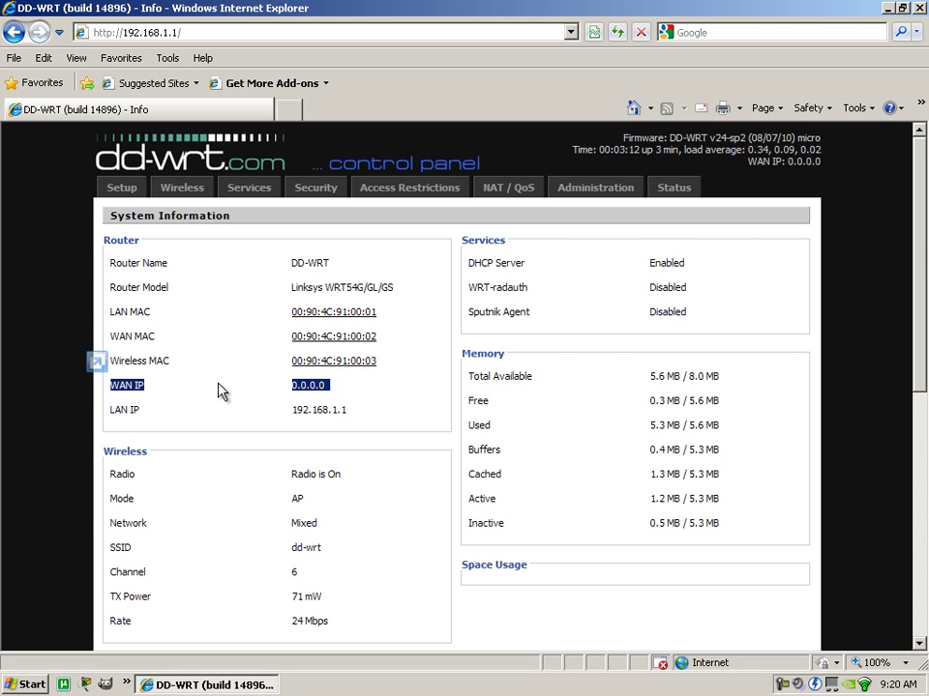
{"action": "left_click", "coordinate": [234, 290]}
{"action": "left_click", "coordinate": [192, 194]}
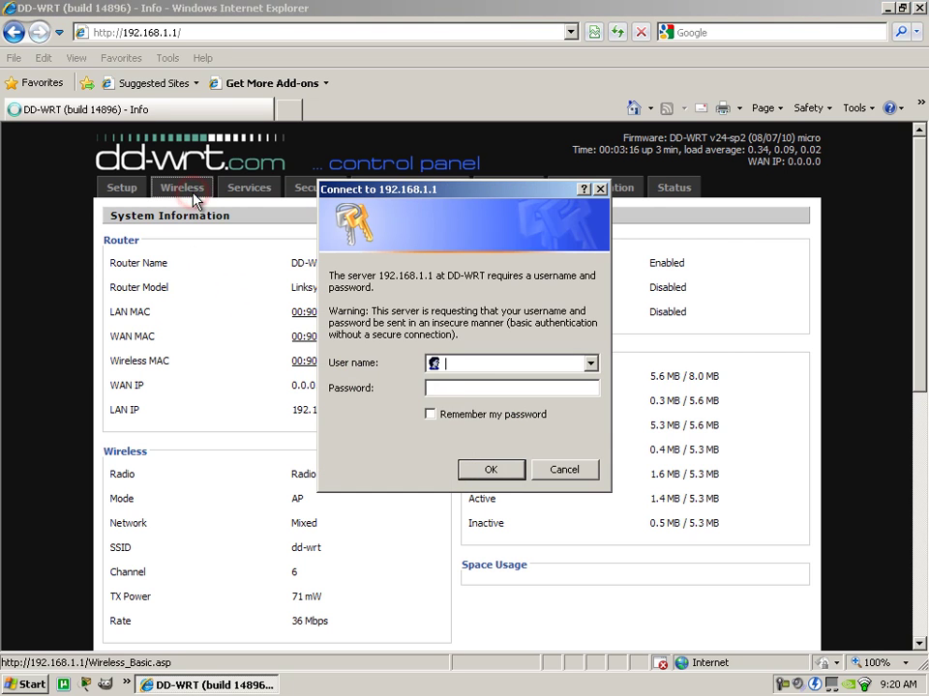
Enter the router's admin username and password in the login dialog and submit.
{"action": "type", "text": "rootad"}
{"action": "key", "text": "BackSpace"}
{"action": "key", "text": "BackSpace"}
{"action": "type", "text": "admin12"}
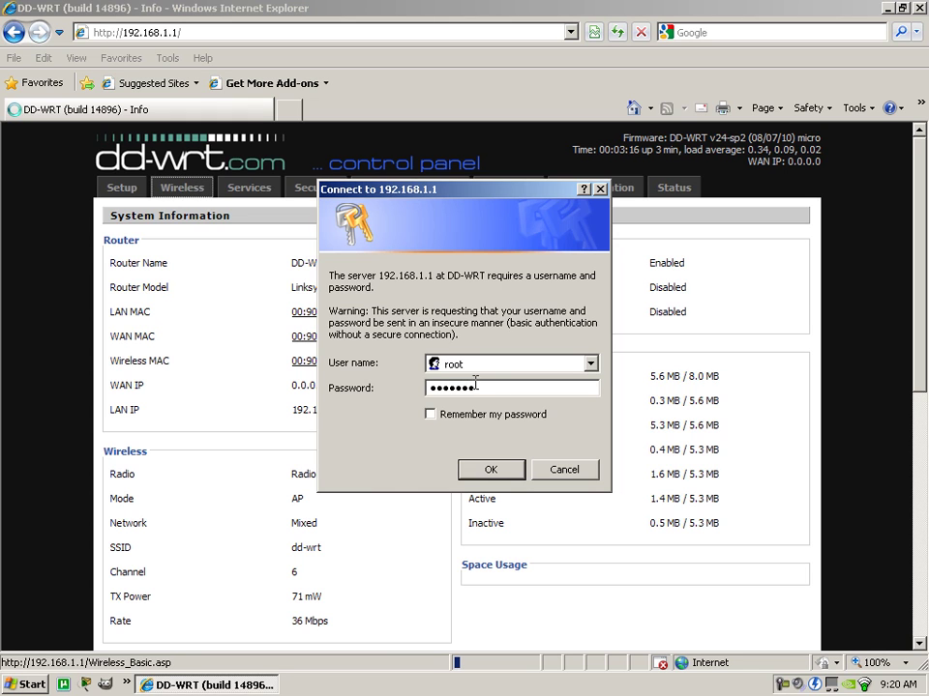
{"action": "left_click", "coordinate": [483, 469]}
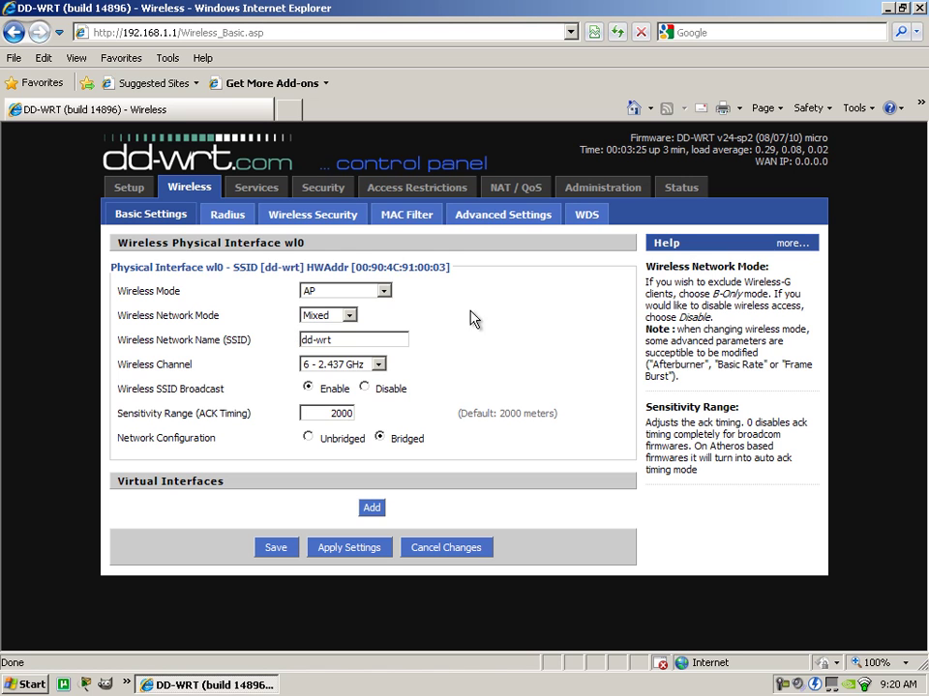
Enable MAC Clone under Setup > MAC Address Clone, revealing WAN MAC 00:90:4C:91:00:02.
{"action": "left_click", "coordinate": [622, 193]}
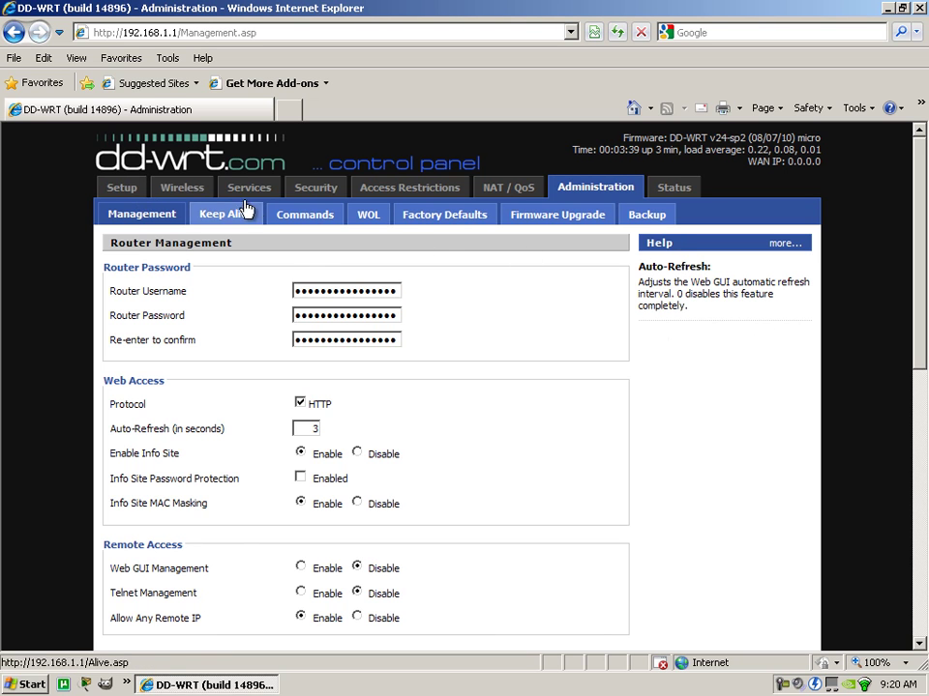
{"action": "left_click", "coordinate": [120, 187]}
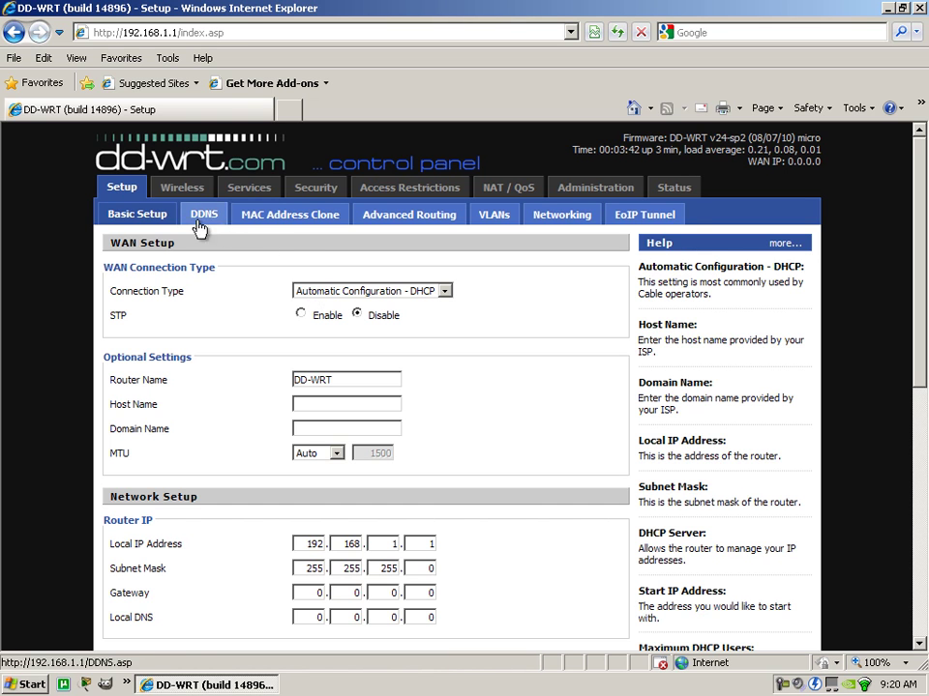
{"action": "left_click", "coordinate": [275, 221]}
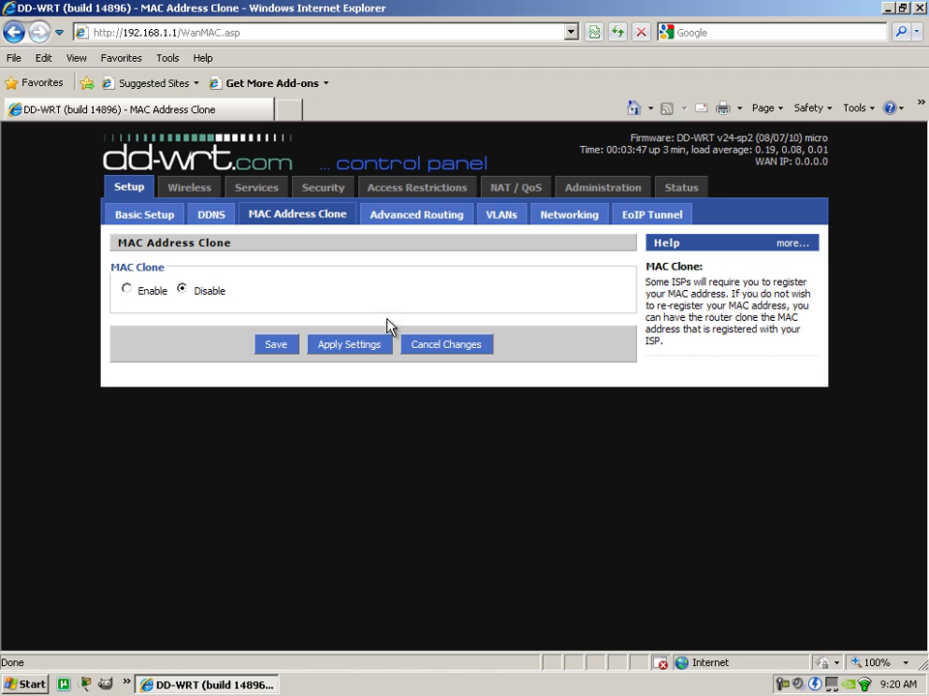
{"action": "left_click", "coordinate": [126, 288]}
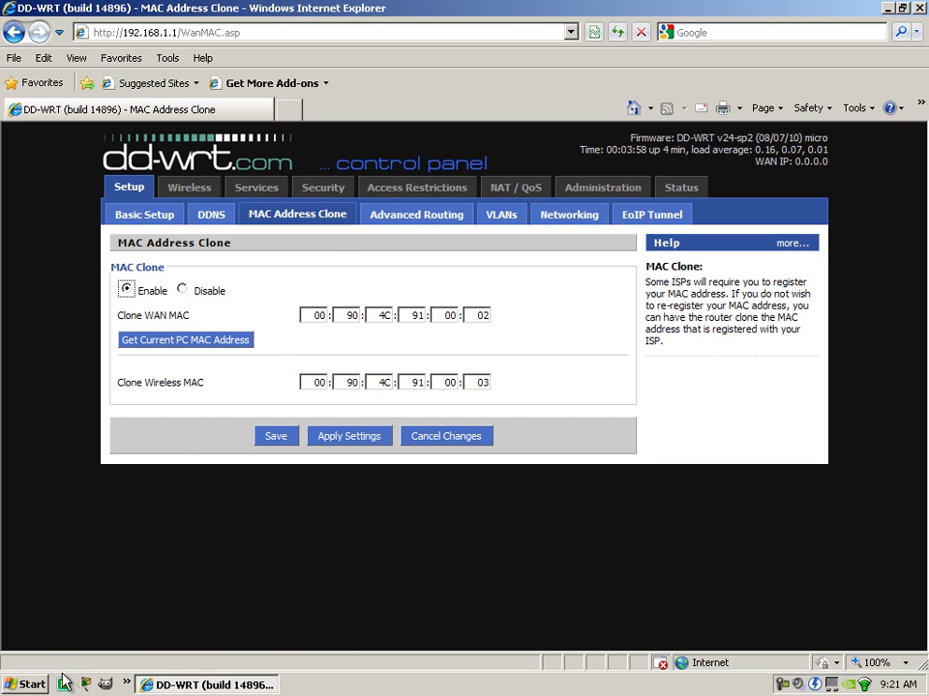
Open the Windows Start menu.
{"action": "left_click", "coordinate": [34, 689]}
{"action": "left_click", "coordinate": [586, 398]}
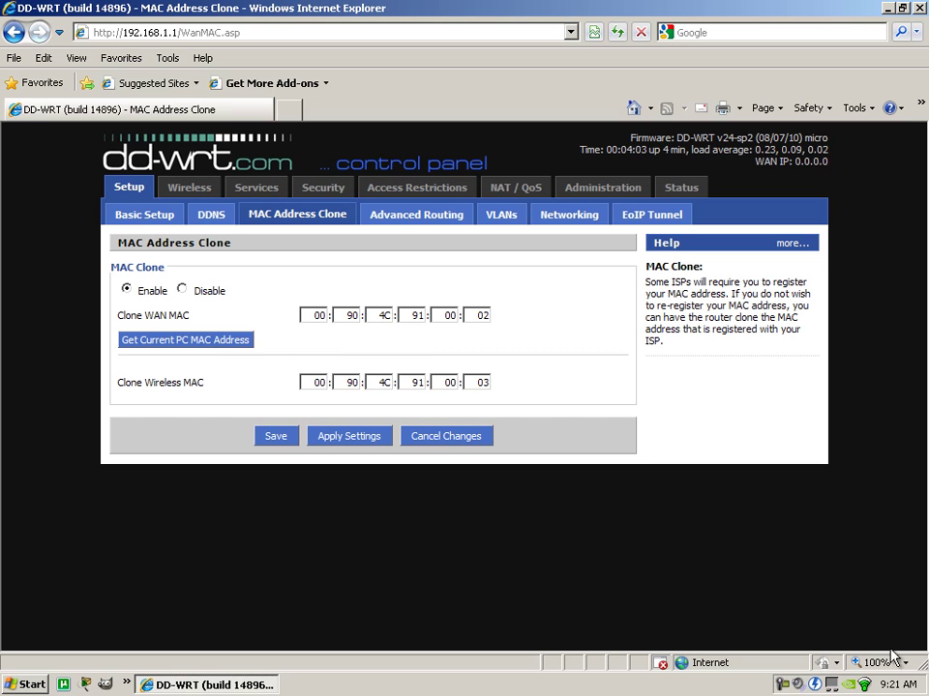
{"action": "left_click", "coordinate": [14, 686]}
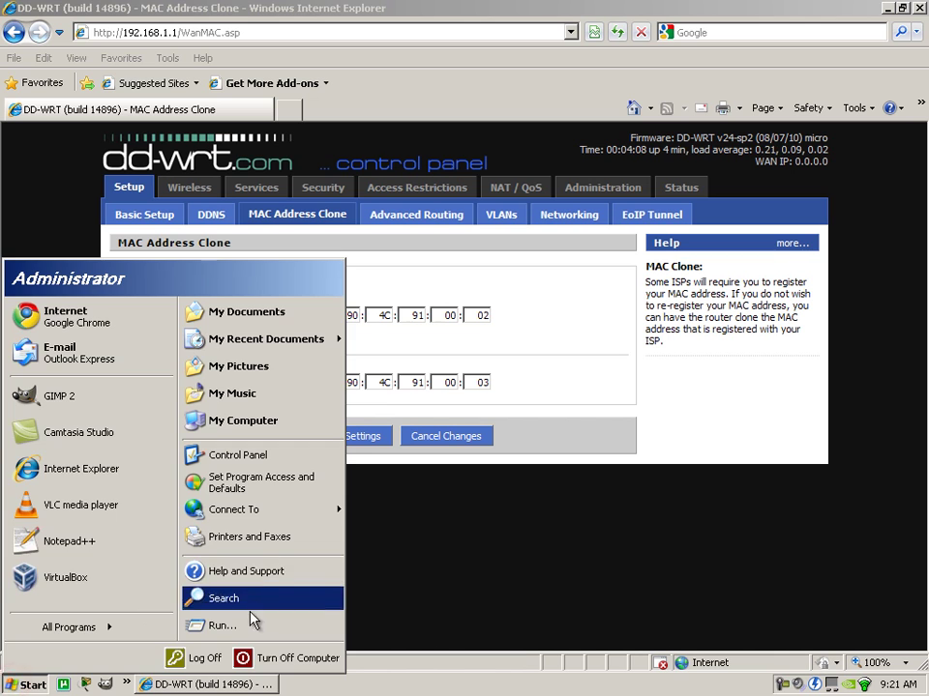
Run the full ipconfig listing in a new Command Prompt and scroll through it.
{"action": "left_click", "coordinate": [244, 620]}
{"action": "key", "text": "Return"}
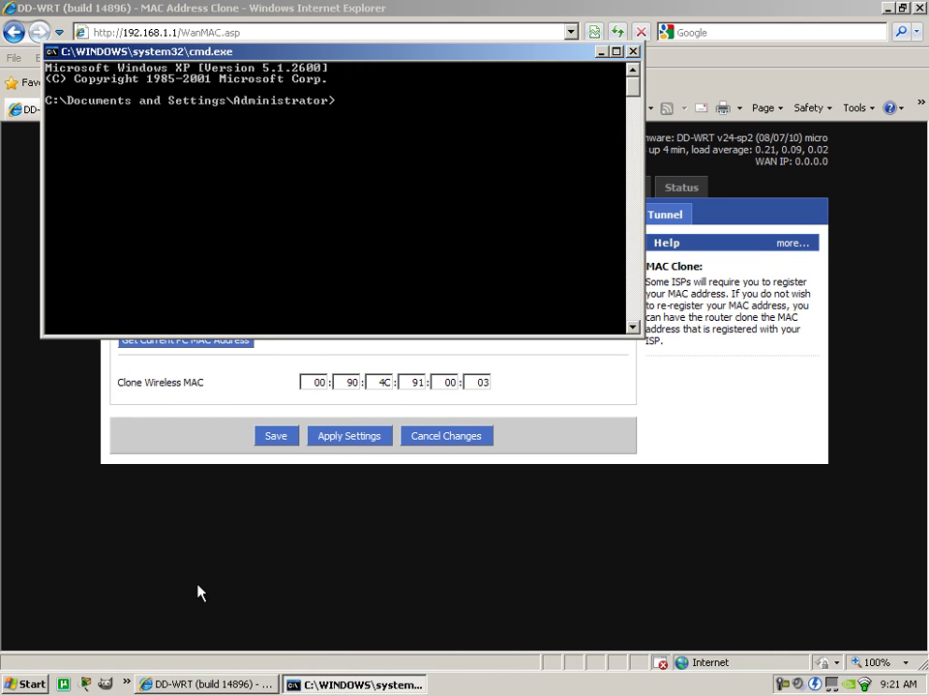
{"action": "type", "text": "ipconfig /all"}
{"action": "key", "text": "Return"}
{"action": "scroll", "coordinate": [244, 274], "scroll_direction": "up", "scroll_amount": 5}
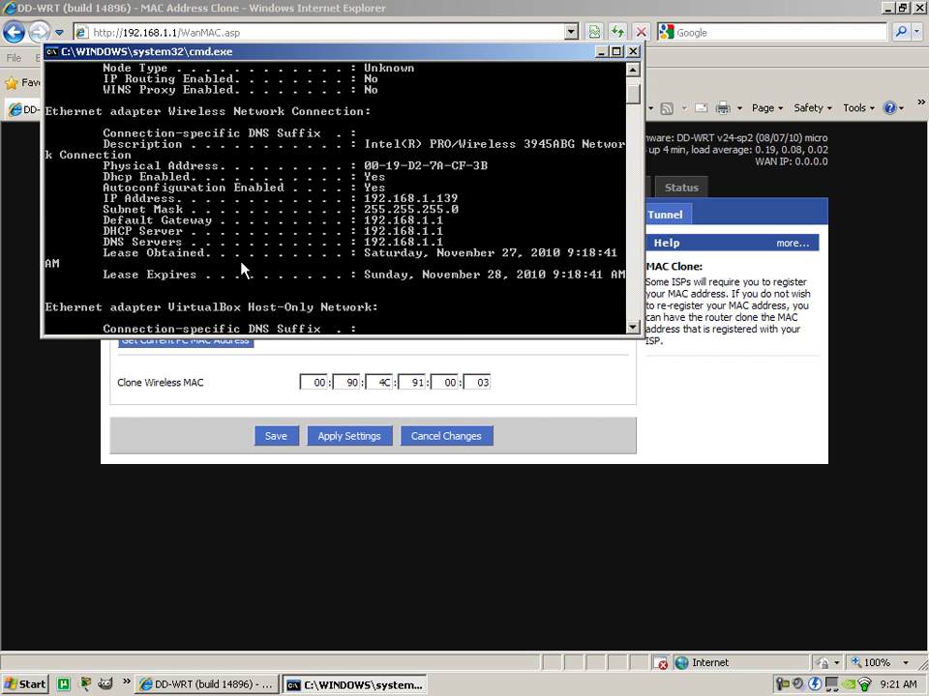
{"action": "scroll", "coordinate": [242, 268], "scroll_direction": "up", "scroll_amount": 1}
{"action": "scroll", "coordinate": [248, 184], "scroll_direction": "down", "scroll_amount": 10}
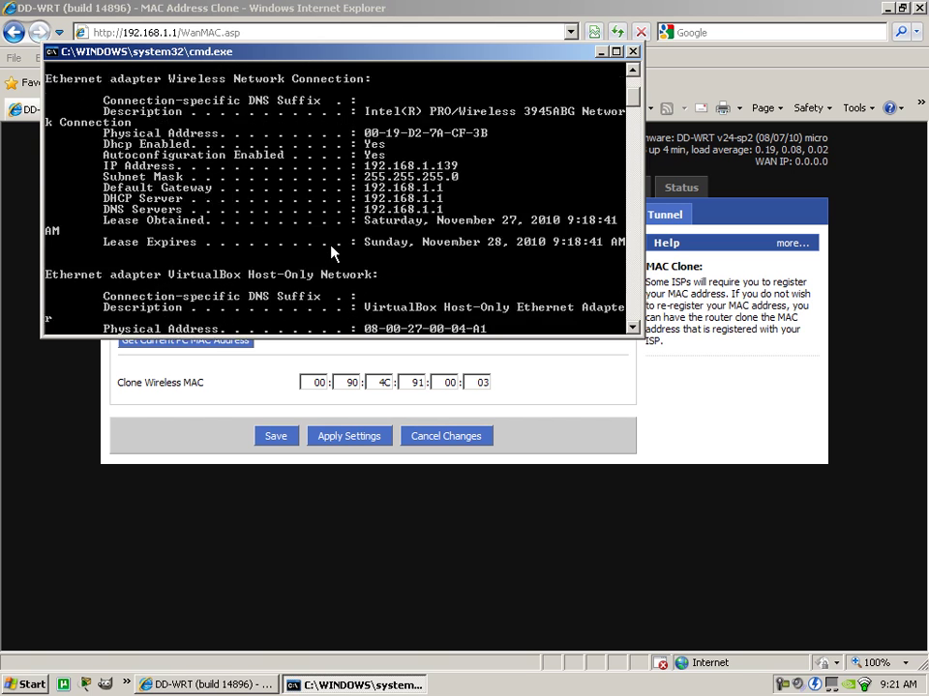
Re-enable the Local Area Connection in Network Connections.
{"action": "left_click", "coordinate": [20, 684]}
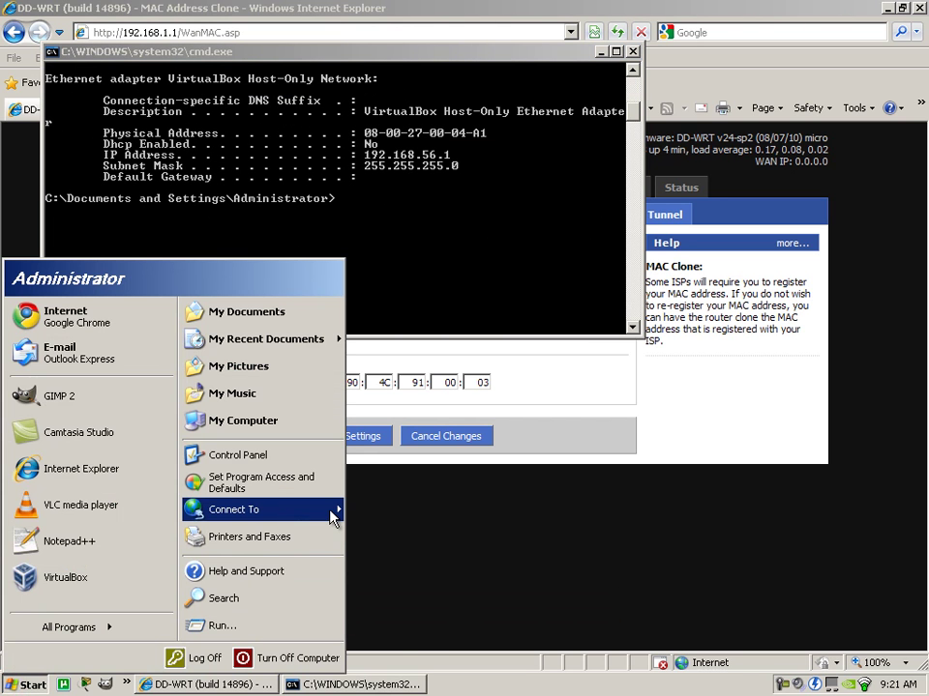
{"action": "left_click", "coordinate": [328, 509]}
{"action": "left_click", "coordinate": [388, 534]}
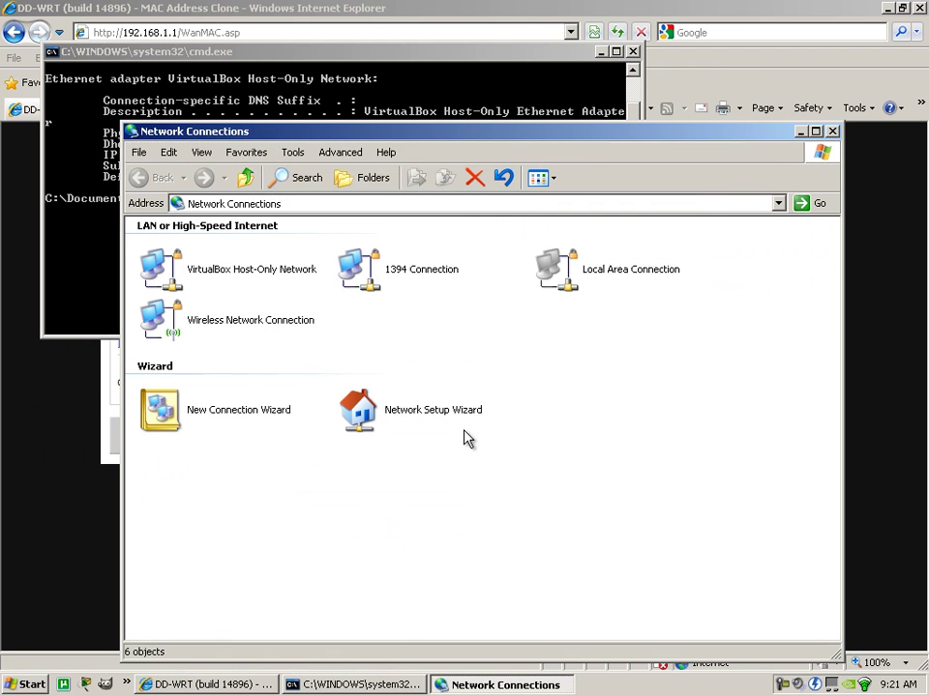
{"action": "right_click", "coordinate": [592, 287]}
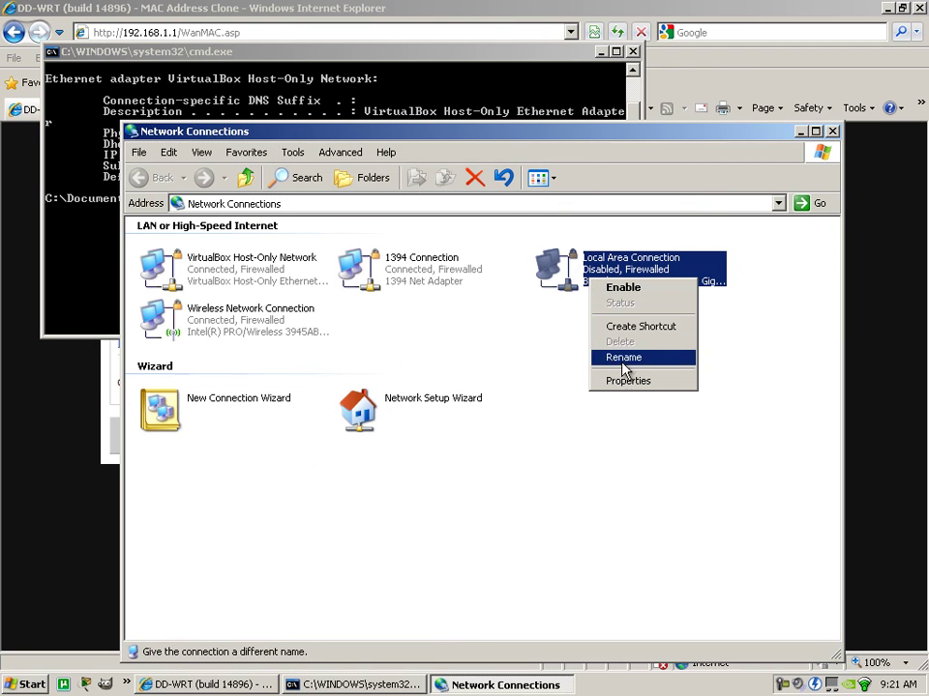
{"action": "left_click", "coordinate": [638, 290]}
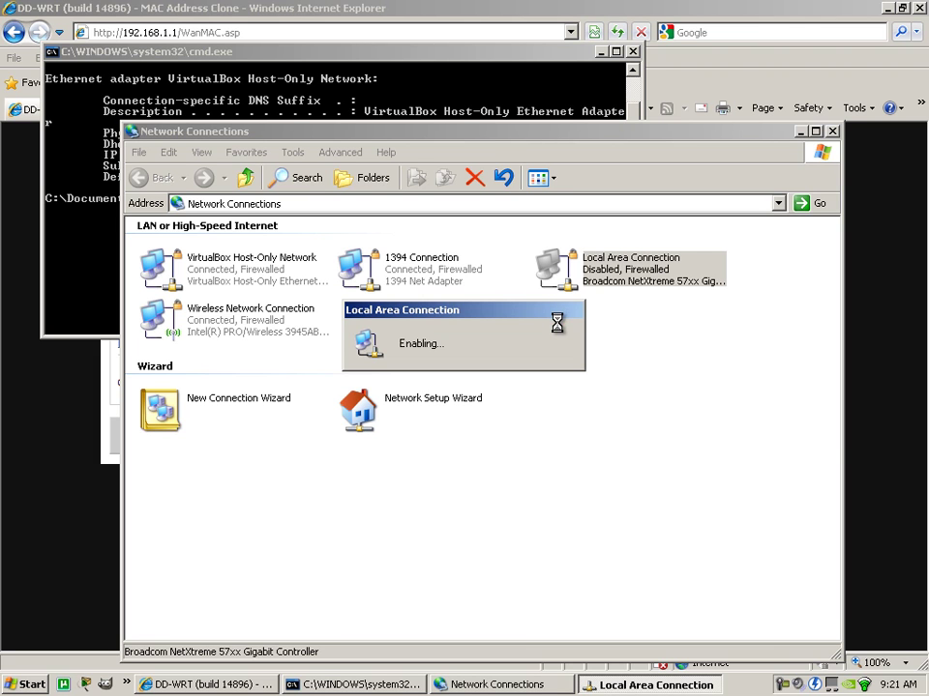
Rerun the full ipconfig listing, showing Local Area Connection physical address 00-18-8B-BC-B5-C3.
{"action": "left_click", "coordinate": [410, 97]}
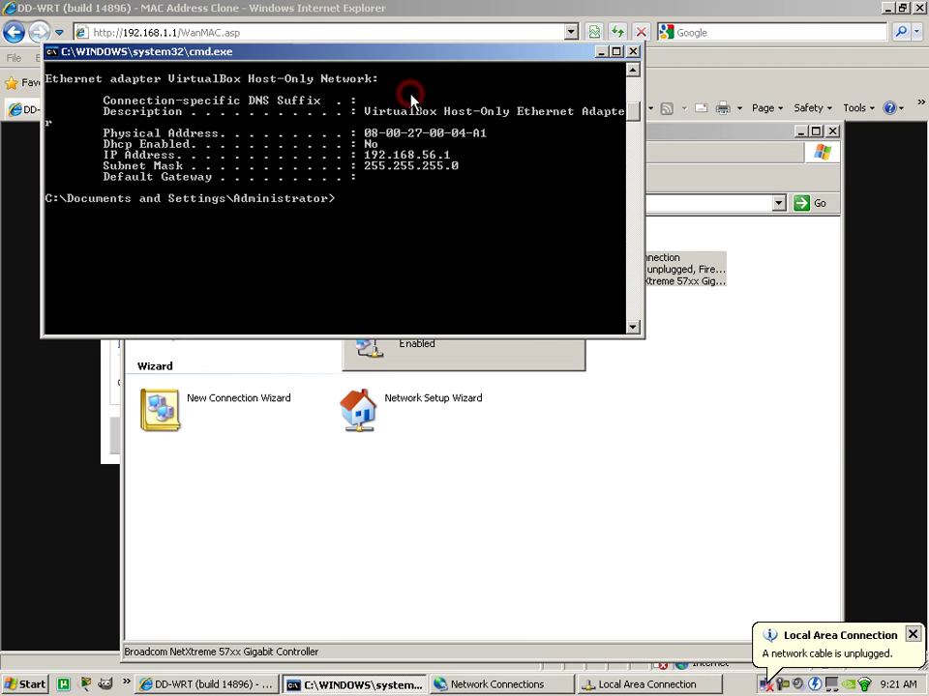
{"action": "key", "text": "Up"}
{"action": "key", "text": "Return"}
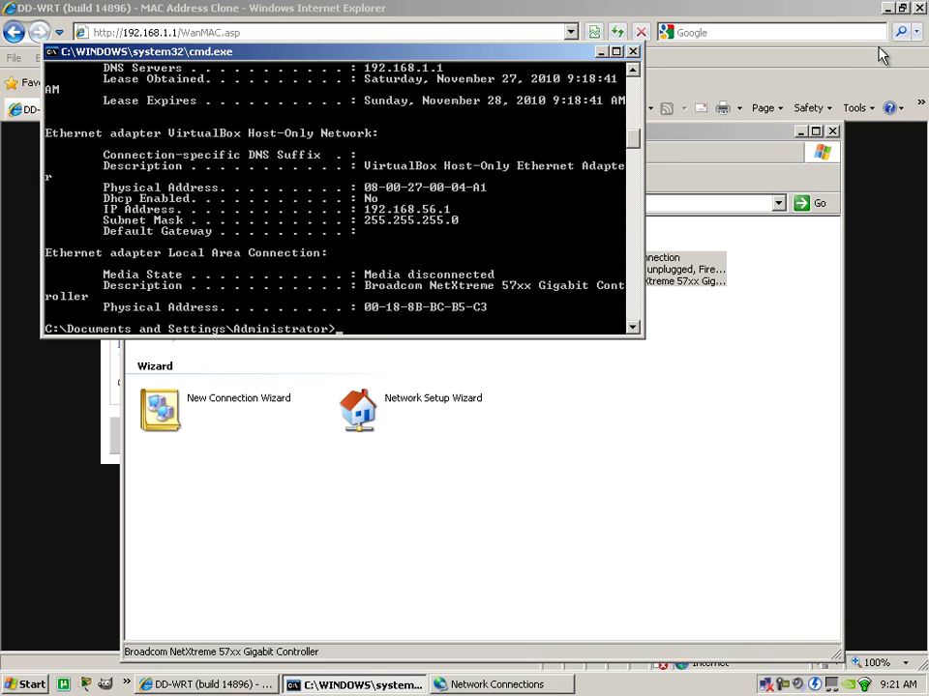
{"action": "left_click", "coordinate": [833, 53]}
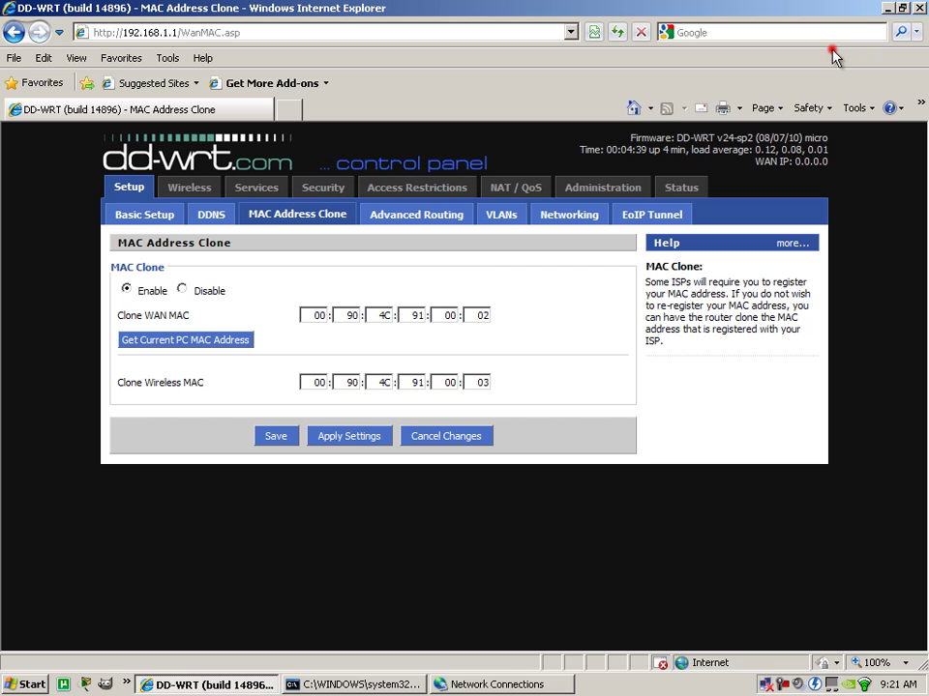
Shrink the browser and move the Command Prompt so both windows are visible.
{"action": "left_click", "coordinate": [345, 316]}
{"action": "left_click", "coordinate": [360, 685]}
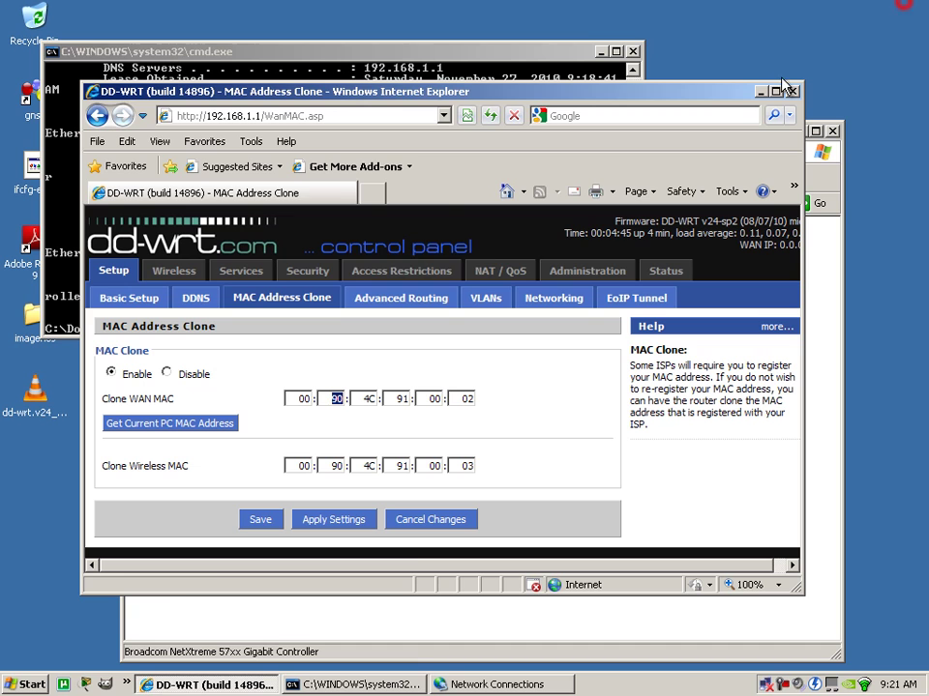
{"action": "left_click", "coordinate": [900, 8]}
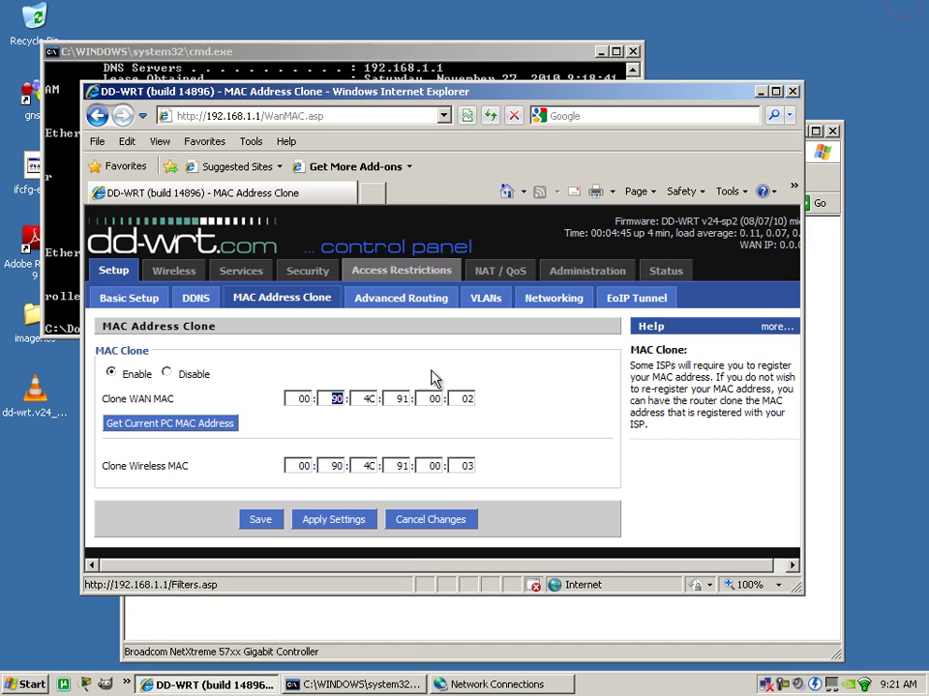
{"action": "left_click", "coordinate": [372, 685]}
{"action": "mouse_move", "coordinate": [545, 45]}
{"action": "left_mouse_down"}
{"action": "mouse_move", "coordinate": [519, 9]}
{"action": "mouse_move", "coordinate": [502, 2]}
{"action": "left_mouse_up"}
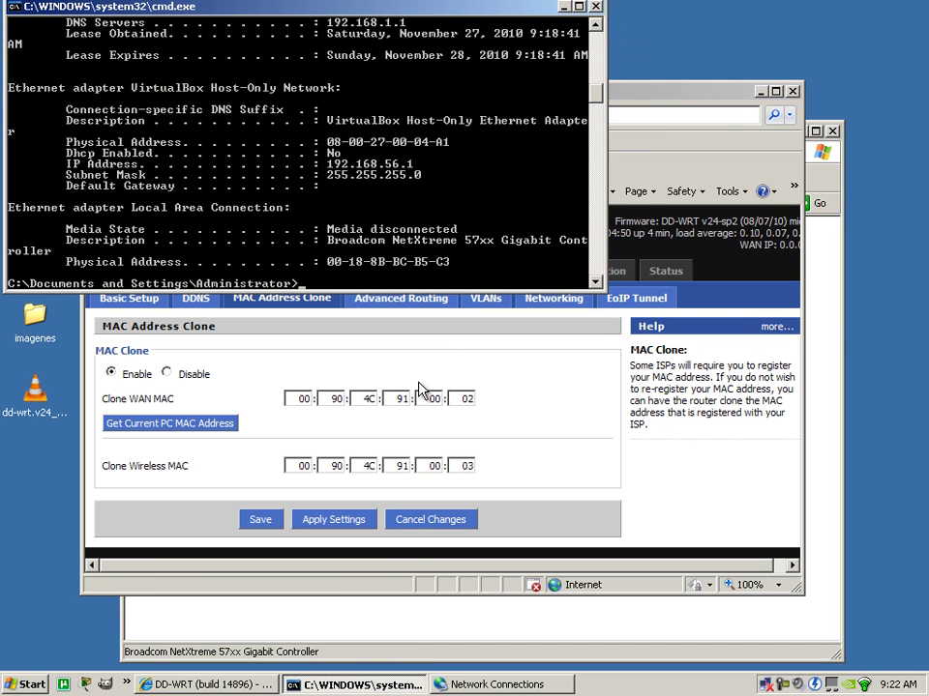
{"action": "left_click", "coordinate": [301, 396]}
Enter 18, 8B and BC into the second to fourth Clone WAN MAC bytes.
{"action": "double_click", "coordinate": [340, 402]}
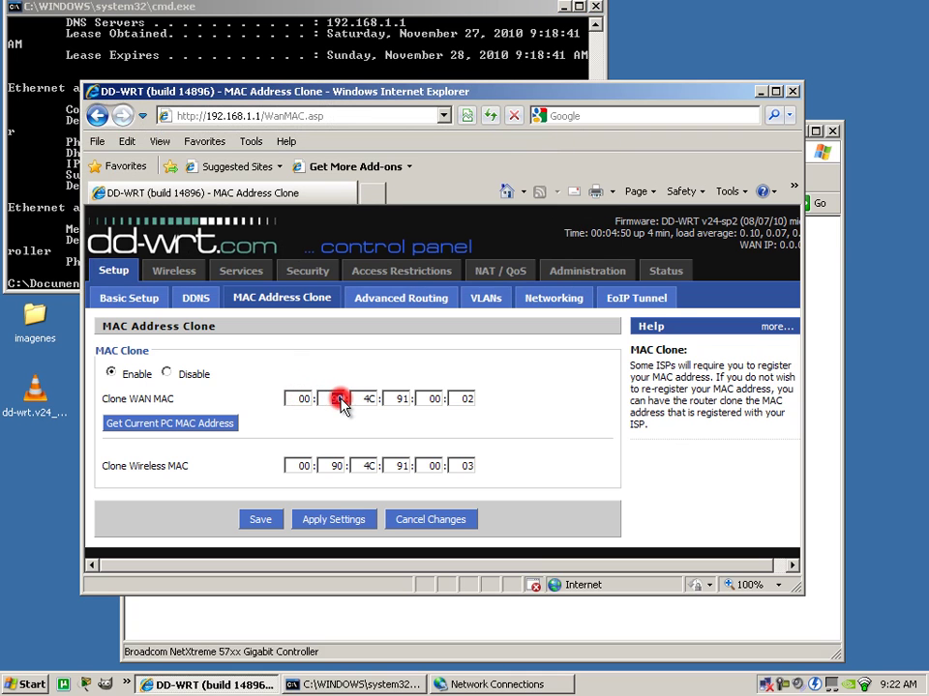
{"action": "type", "text": "18"}
{"action": "double_click", "coordinate": [366, 400]}
{"action": "type", "text": "8B"}
{"action": "key", "text": "Tab"}
{"action": "type", "text": "BC"}
{"action": "key", "text": "Tab"}
{"action": "key", "text": "Tab"}
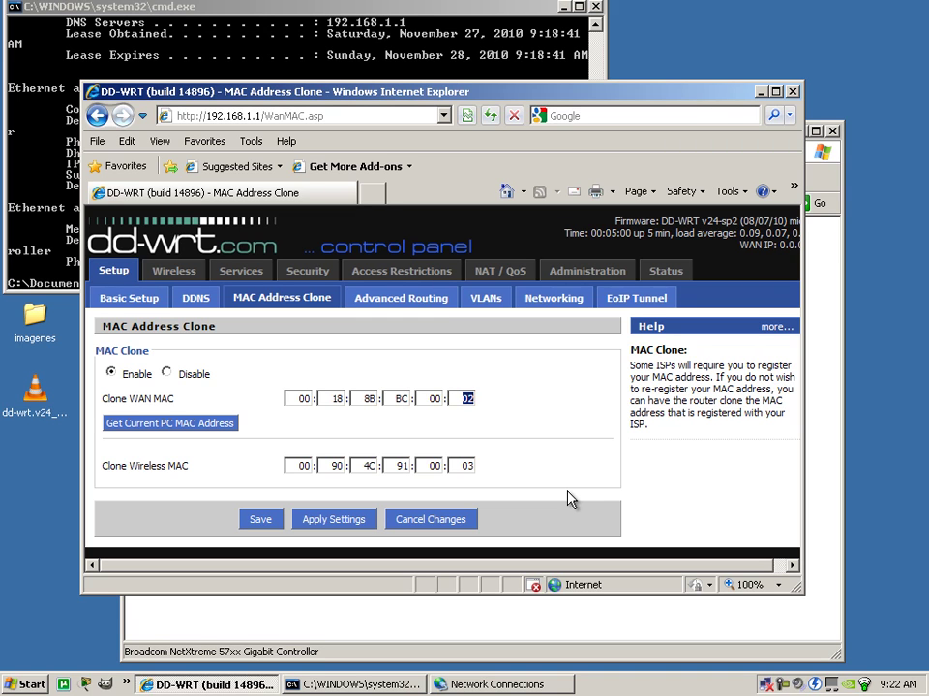
{"action": "type", "text": "C5"}
Check the Command Prompt, then set the last Clone WAN MAC bytes to B5 and C3.
{"action": "left_click", "coordinate": [175, 10]}
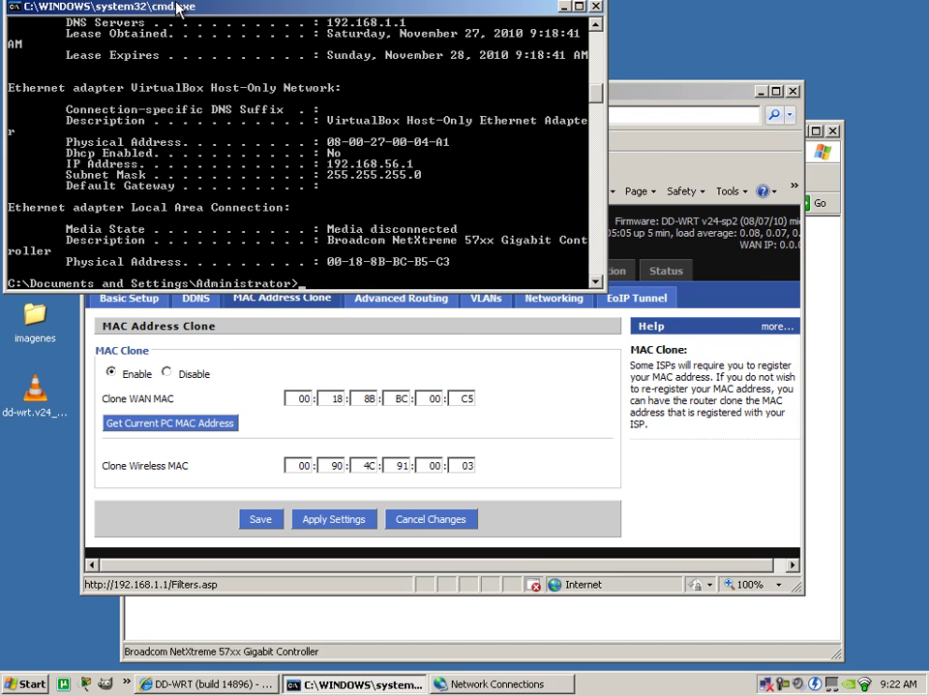
{"action": "left_click", "coordinate": [434, 399]}
{"action": "double_click", "coordinate": [434, 398]}
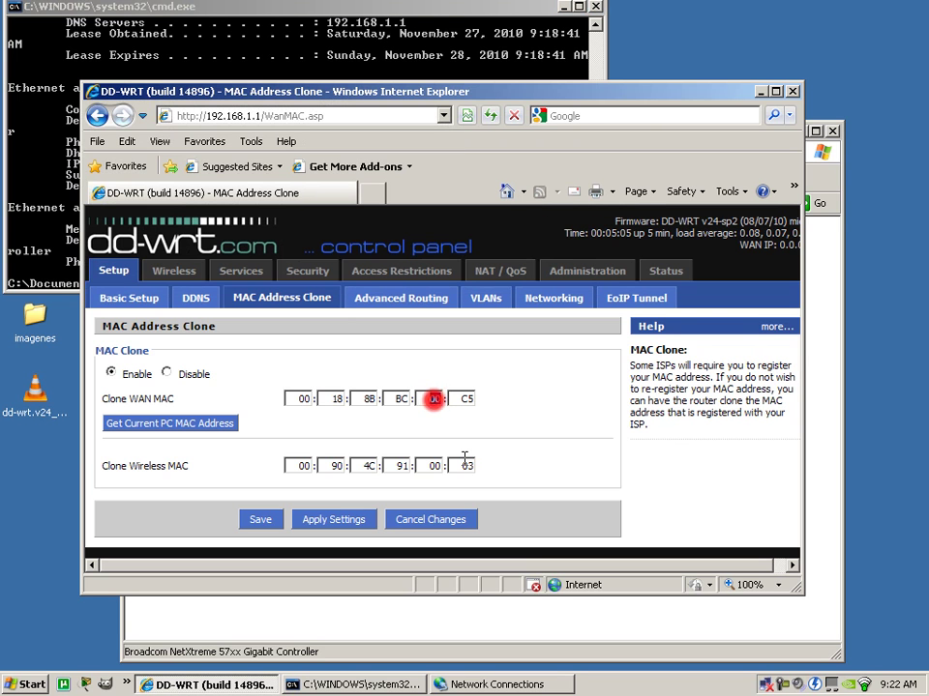
{"action": "type", "text": "B5"}
{"action": "key", "text": "Tab"}
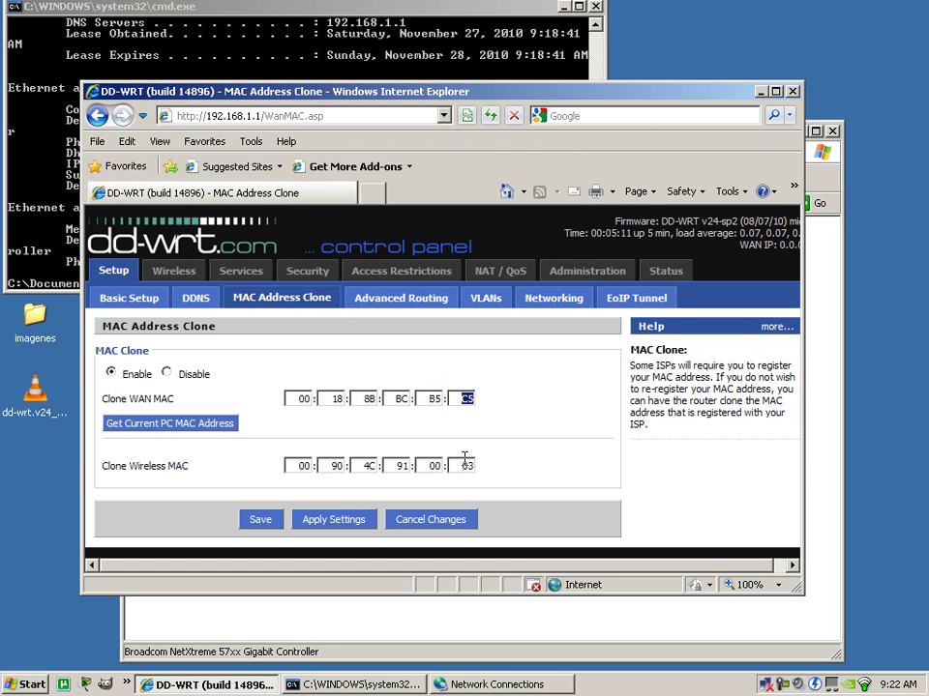
{"action": "type", "text": "C3"}
Save and apply the MAC clone settings, then open the Status page.
{"action": "left_click", "coordinate": [270, 523]}
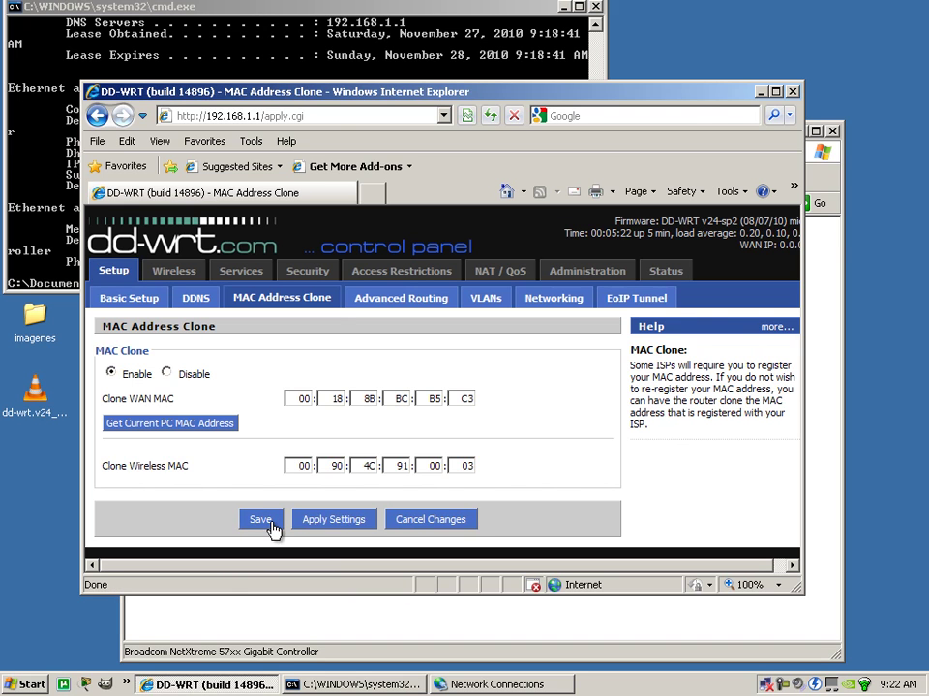
{"action": "left_click", "coordinate": [339, 521]}
{"action": "left_click", "coordinate": [669, 270]}
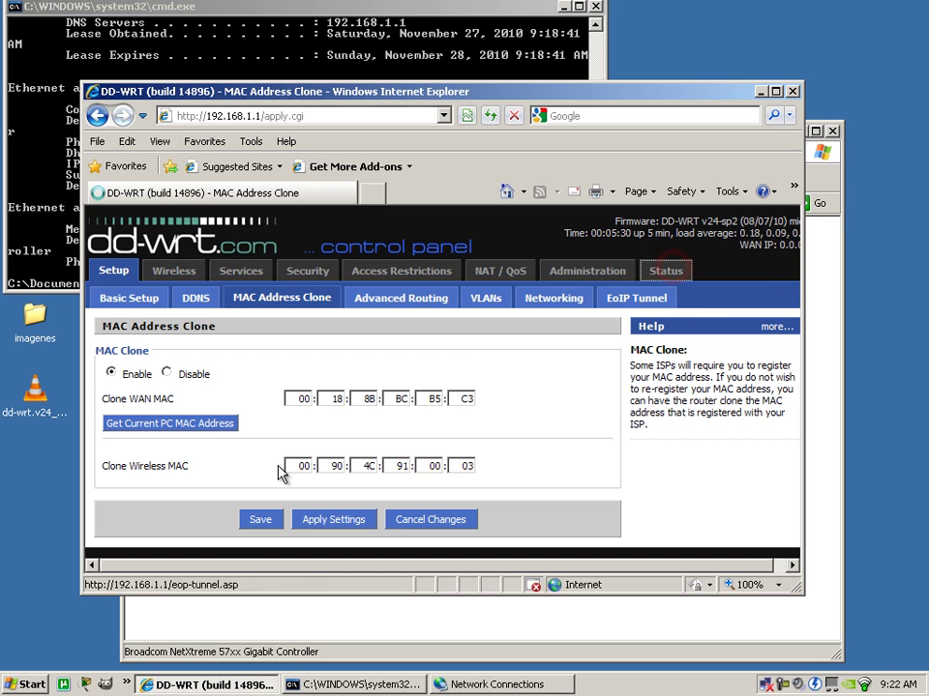